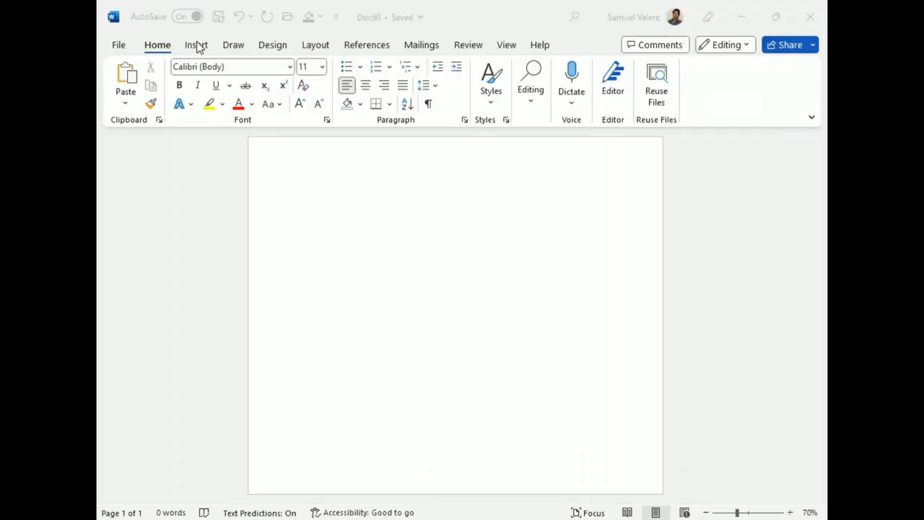
Open the Shapes gallery from the Insert tab on the blank document
left_click(202, 44)
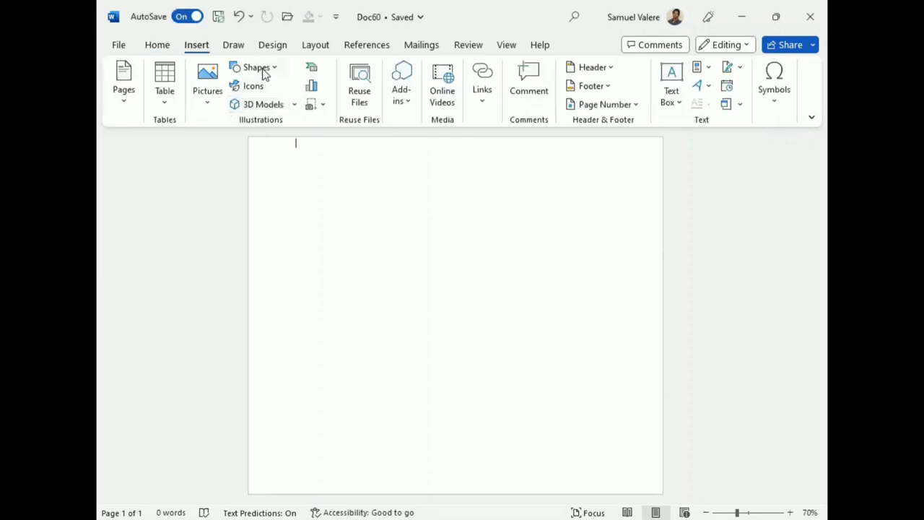
key("alt+n")
key("s")
key("h")
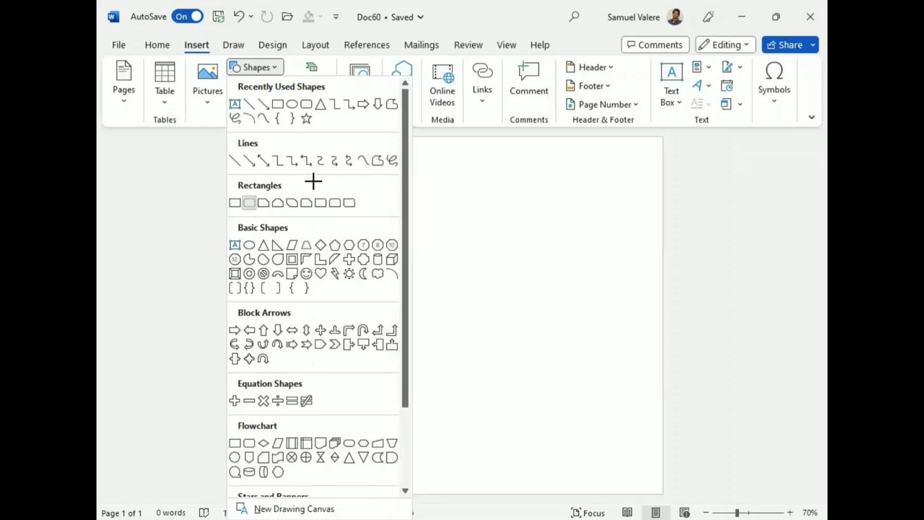
Draw a rounded rectangle, square off its corners and rotate it about 30 degrees clockwise
left_click_drag(312, 181, 453, 320)
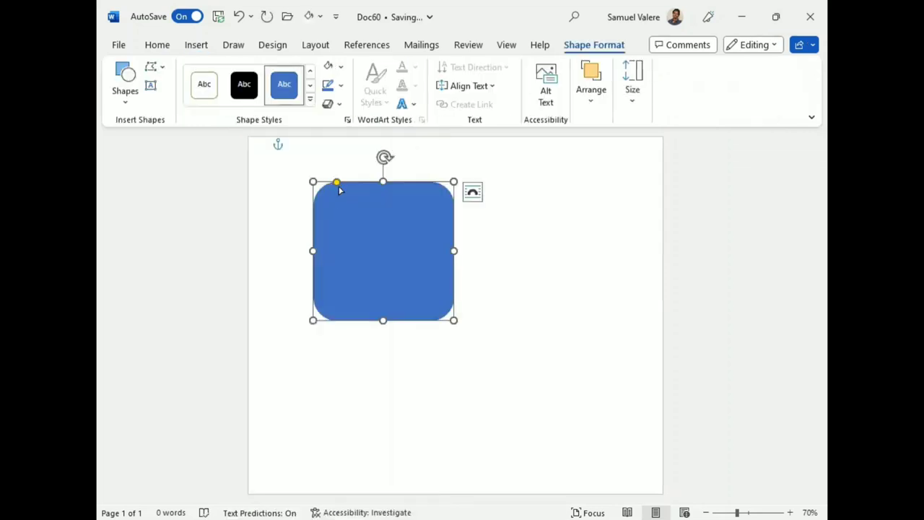
left_click_drag(339, 189, 322, 173)
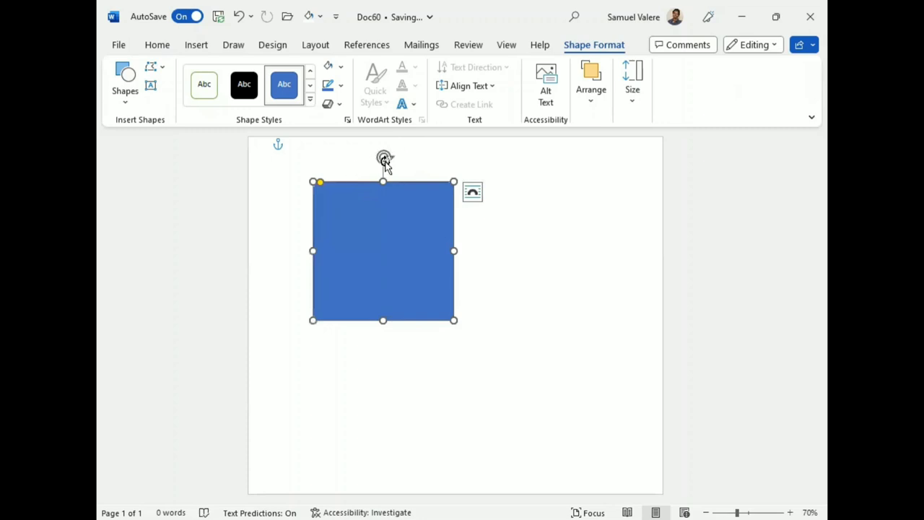
left_click_drag(384, 163, 427, 309)
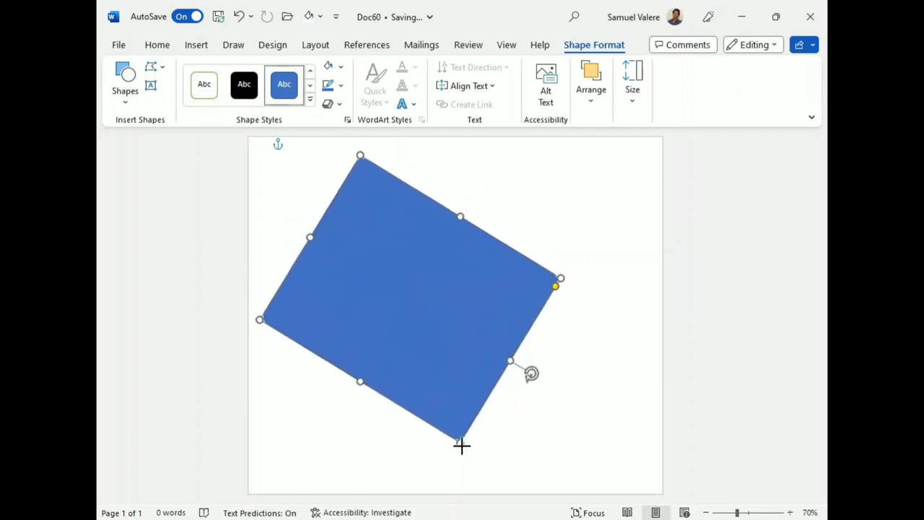
Enlarge the tilted square and shift it up-left so its corner forms a wedge across the top
left_click_drag(405, 346, 467, 448)
mouse_move(439, 392)
left_mouse_down()
mouse_move(419, 314)
mouse_move(428, 332)
left_mouse_up()
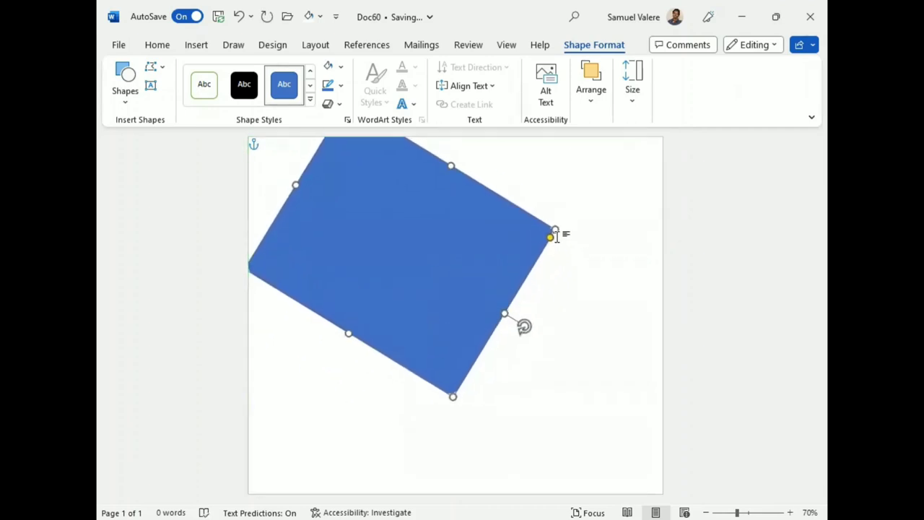
left_click_drag(555, 228, 636, 160)
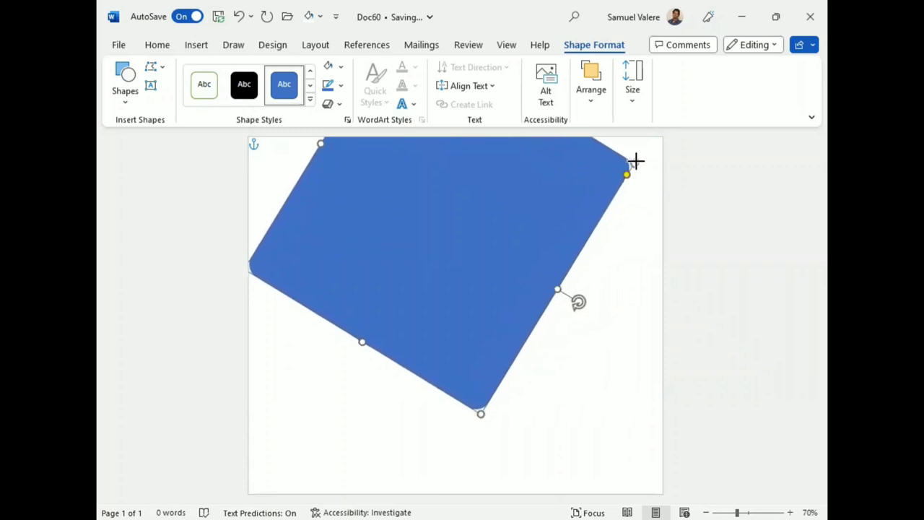
left_click_drag(449, 270, 402, 202)
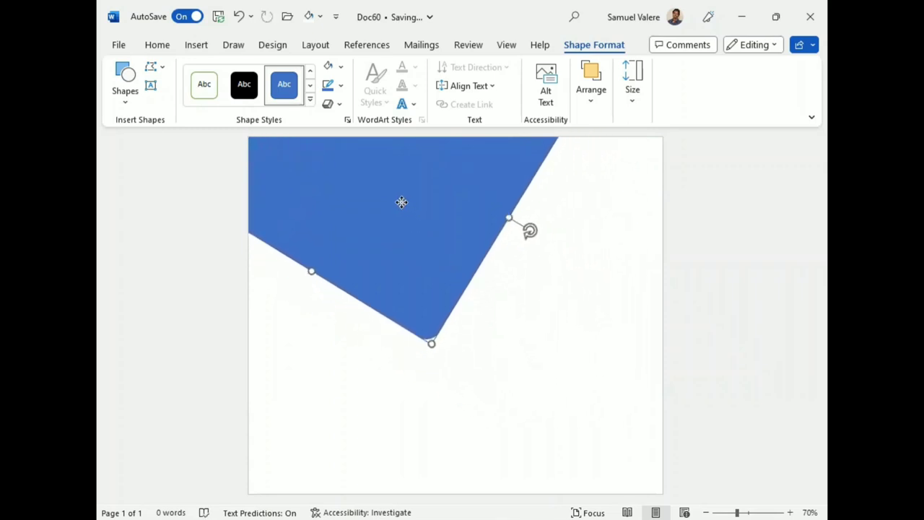
mouse_move(530, 230)
left_mouse_down()
mouse_move(538, 253)
mouse_move(521, 262)
mouse_move(525, 239)
left_mouse_up()
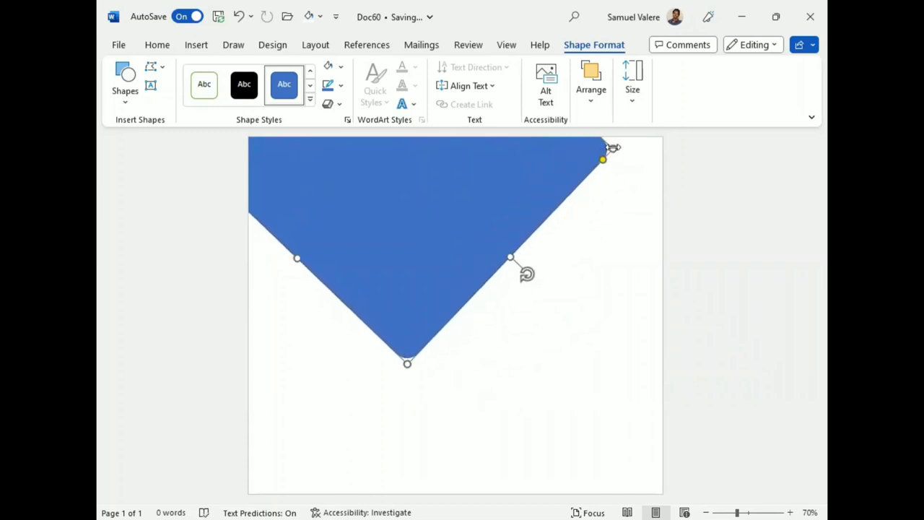
left_click_drag(612, 148, 633, 142)
left_click_drag(542, 280, 532, 282)
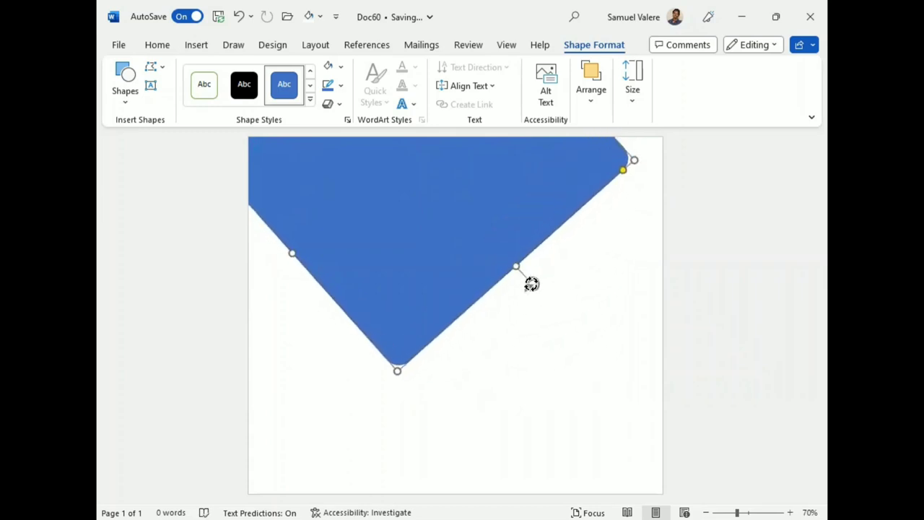
mouse_move(443, 275)
left_mouse_down()
mouse_move(394, 222)
mouse_move(412, 230)
left_mouse_up()
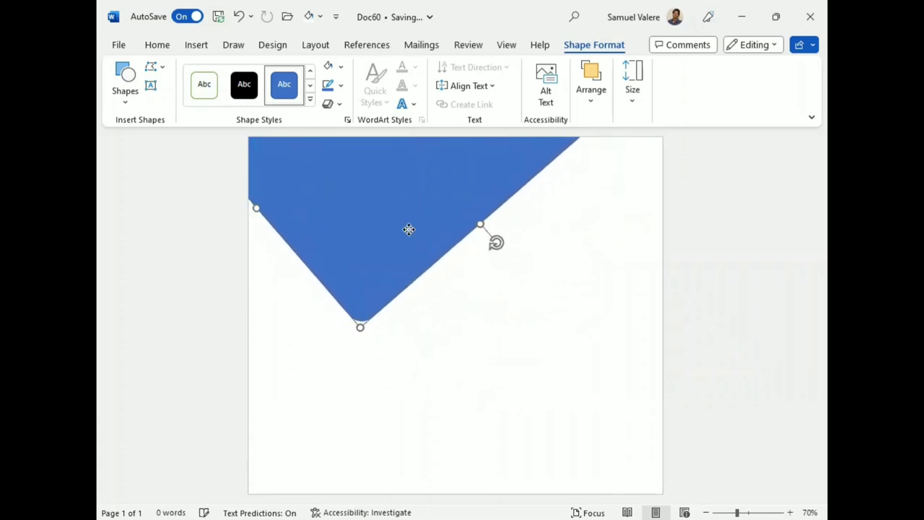
left_click_drag(499, 243, 491, 250)
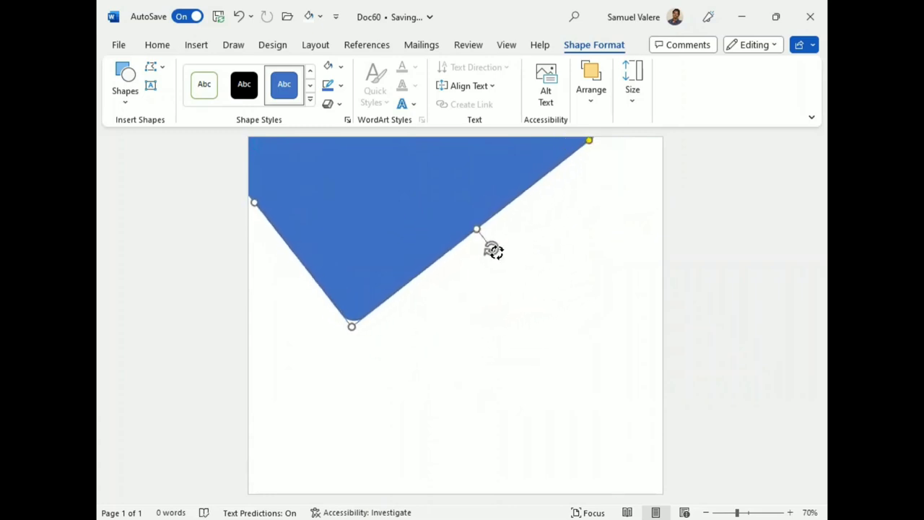
mouse_move(437, 241)
left_mouse_down()
mouse_move(429, 225)
mouse_move(437, 230)
left_mouse_up()
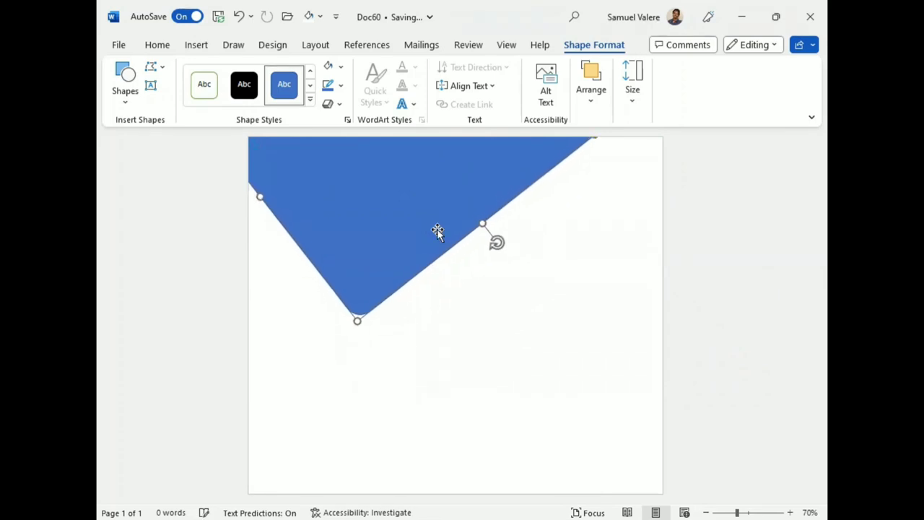
Remove the wedge's outline, fill it Dark Blue, and duplicate it lower on the page
left_click(340, 85)
left_click(338, 245)
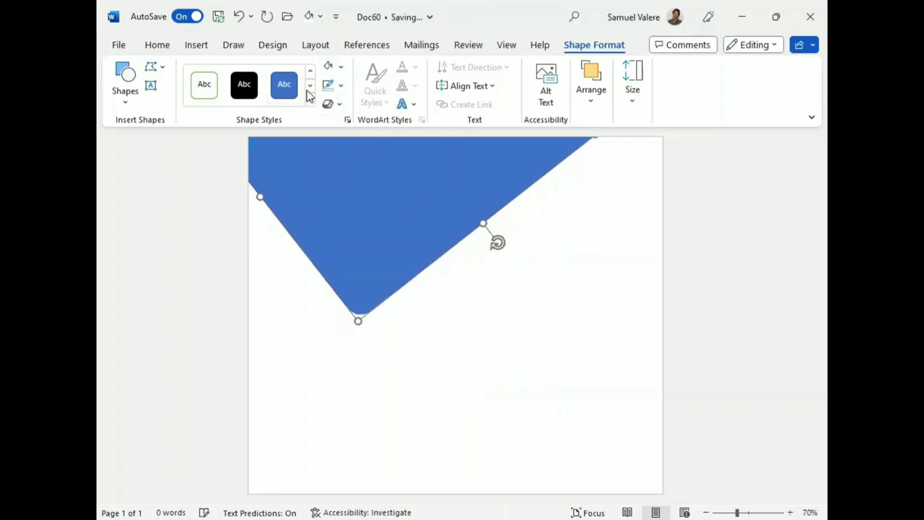
left_click(340, 67)
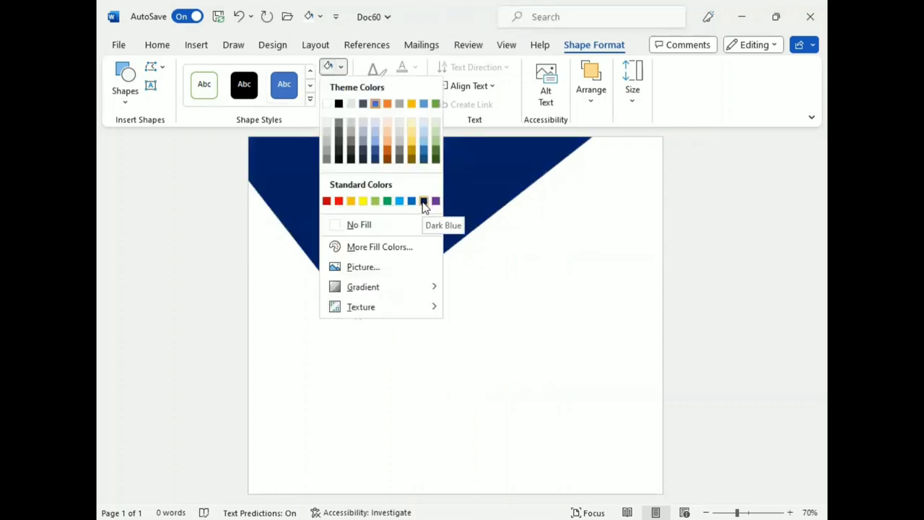
left_click(423, 202)
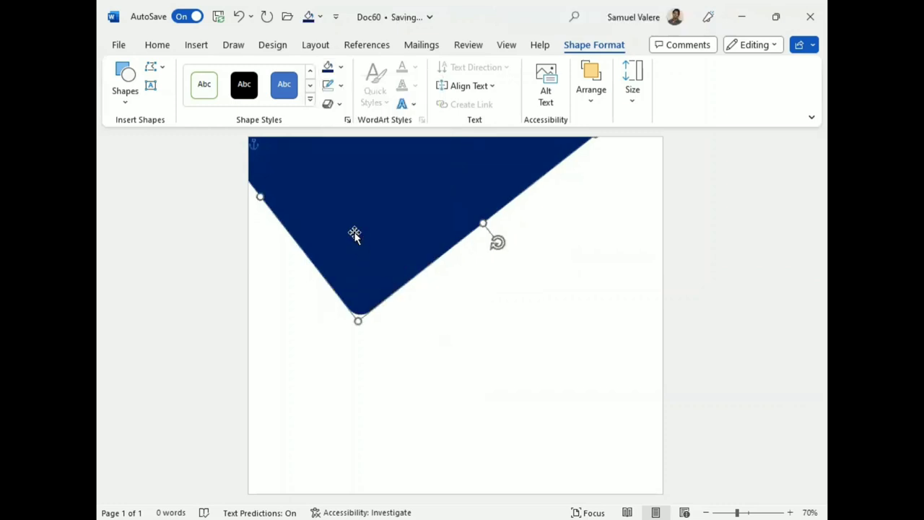
left_click_drag(360, 240, 356, 231)
mouse_move(371, 185)
left_mouse_down()
mouse_move(364, 425)
mouse_move(374, 472)
mouse_move(495, 446)
mouse_move(517, 310)
left_mouse_up()
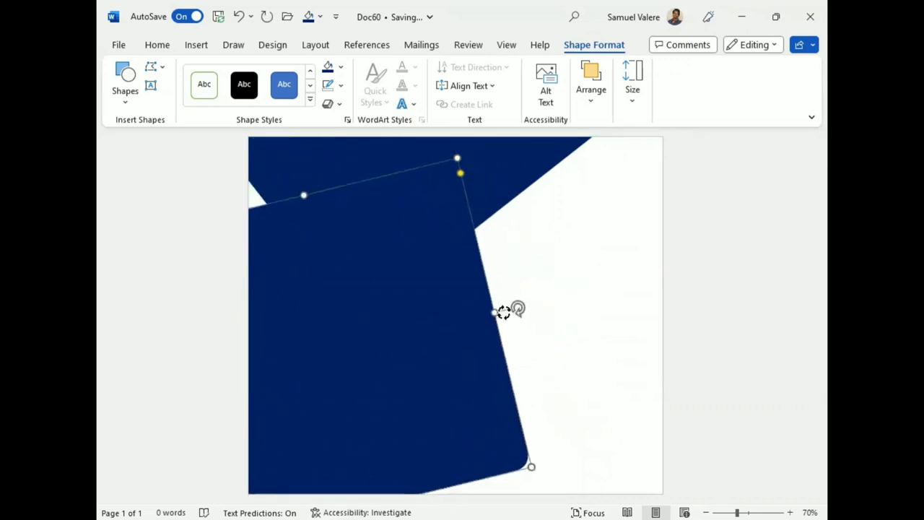
Rotate the copied wedge so its corner points up and place it at the lower left
left_click_drag(478, 345, 466, 417)
left_click_drag(504, 382, 483, 326)
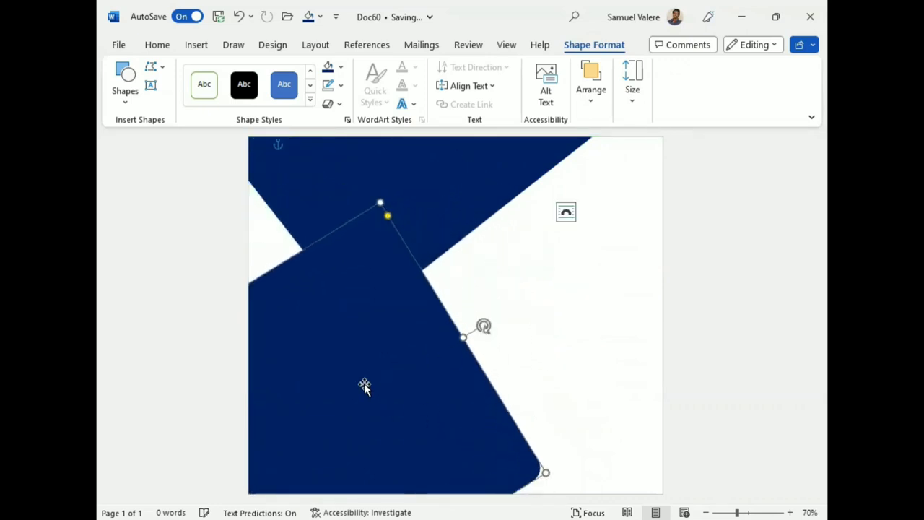
left_click_drag(364, 383, 331, 491)
left_click_drag(326, 444, 384, 459)
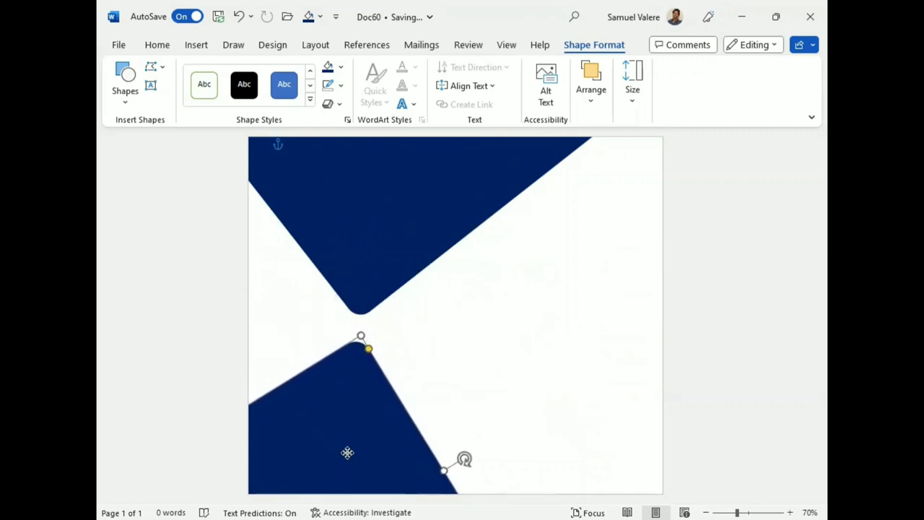
left_click_drag(464, 462, 454, 434)
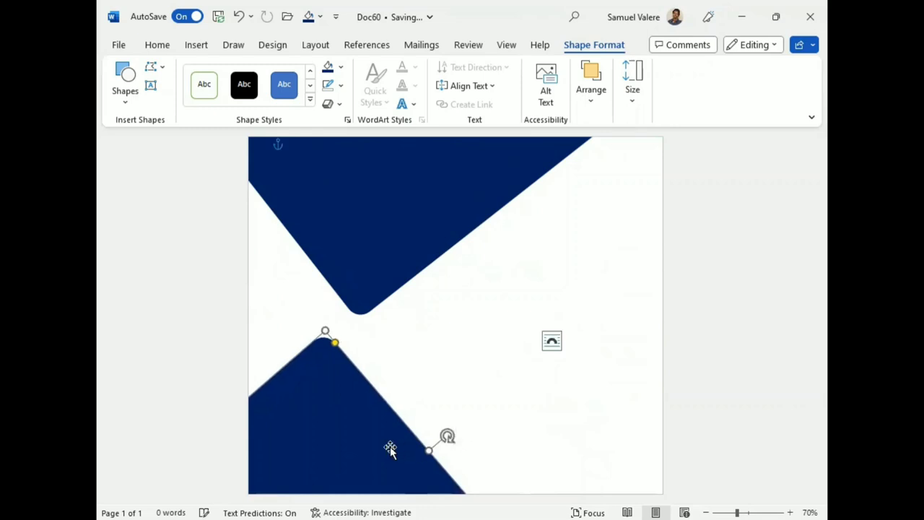
left_click_drag(357, 444, 364, 457)
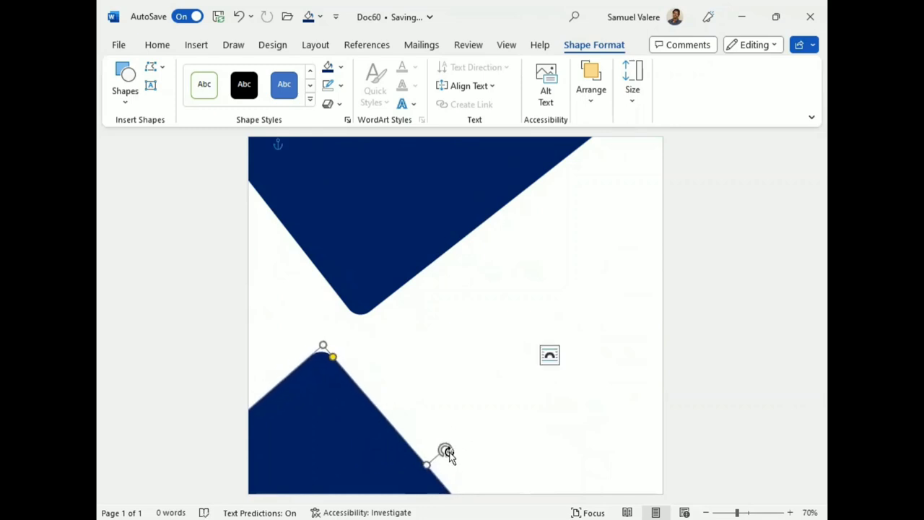
mouse_move(383, 455)
left_mouse_down()
mouse_move(364, 471)
mouse_move(354, 458)
left_mouse_up()
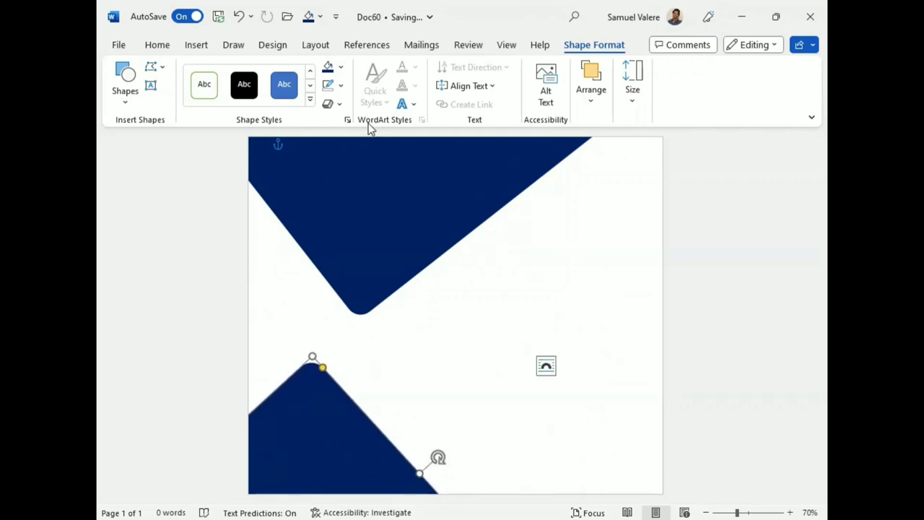
Give the lower wedge no fill and a thick 3 pt Dark Blue outline
left_click(342, 87)
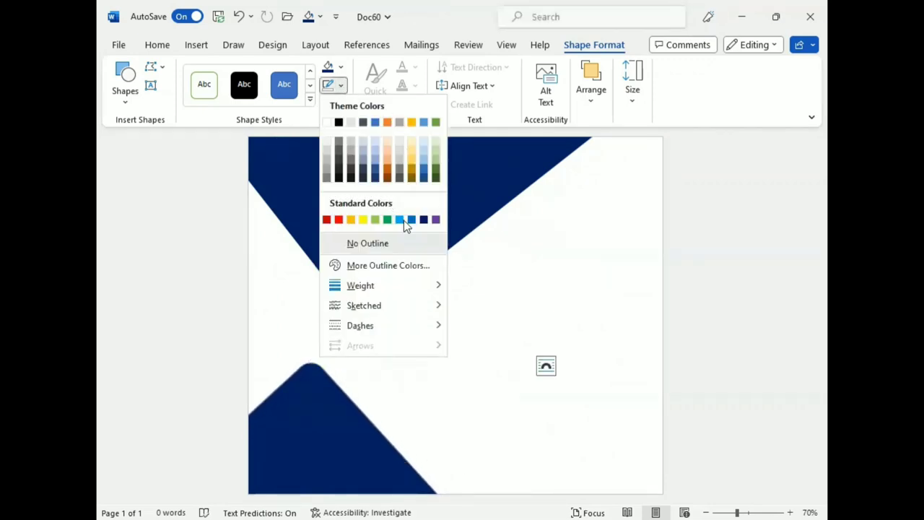
mouse_move(438, 287)
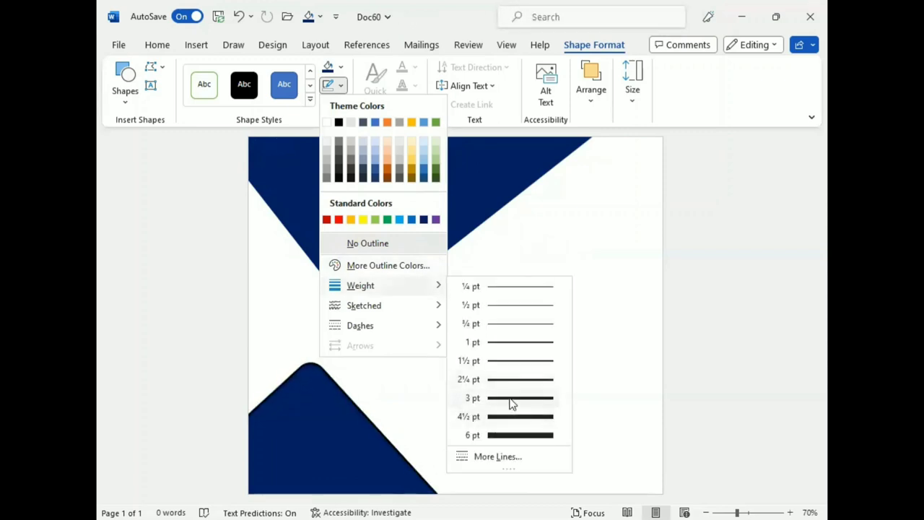
left_click(309, 72)
left_click(341, 66)
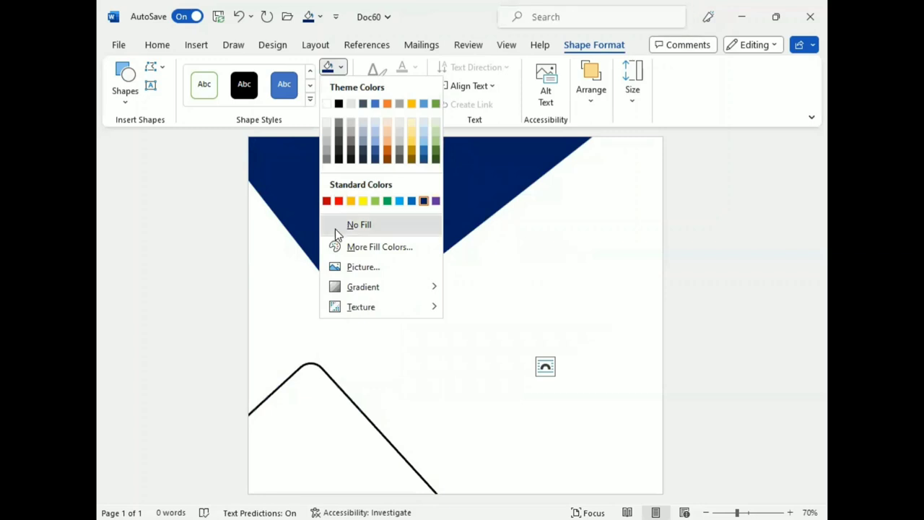
left_click(334, 227)
left_click(340, 85)
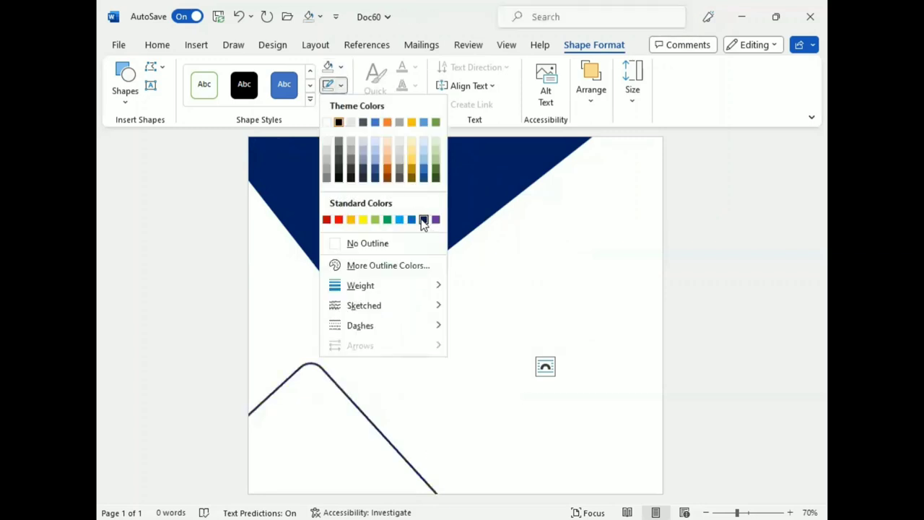
left_click(424, 220)
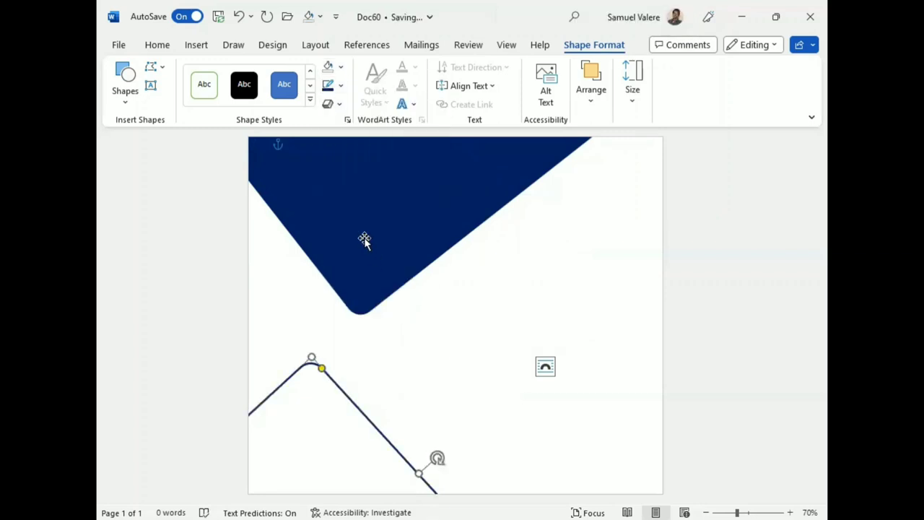
left_click(387, 232)
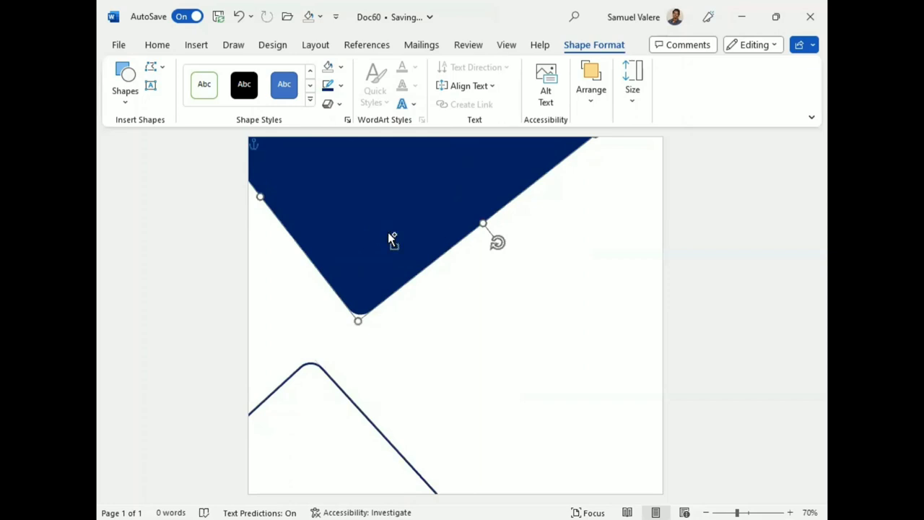
Place a white-filled copy of the wedge up and right, nudging it to thin the navy chevron
mouse_move(390, 238)
left_mouse_down()
mouse_move(407, 186)
mouse_move(447, 185)
mouse_move(483, 147)
left_mouse_up()
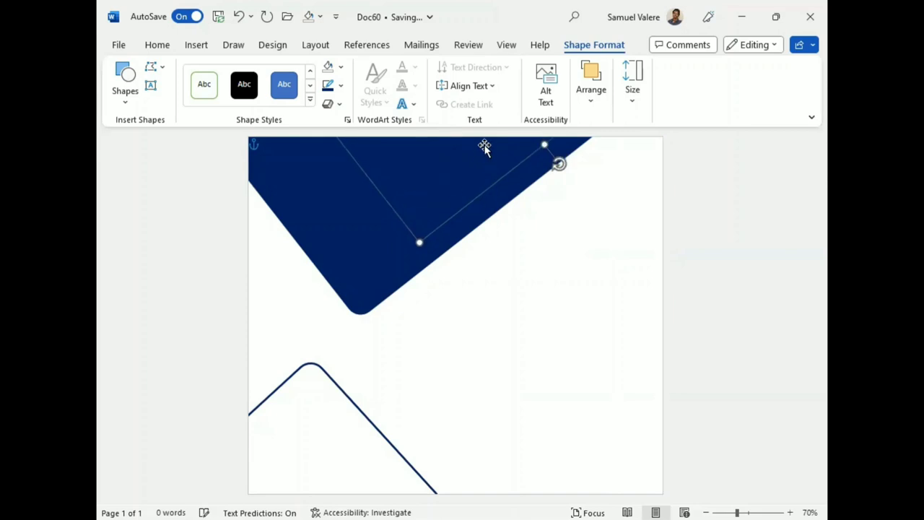
left_click(340, 66)
left_click(328, 102)
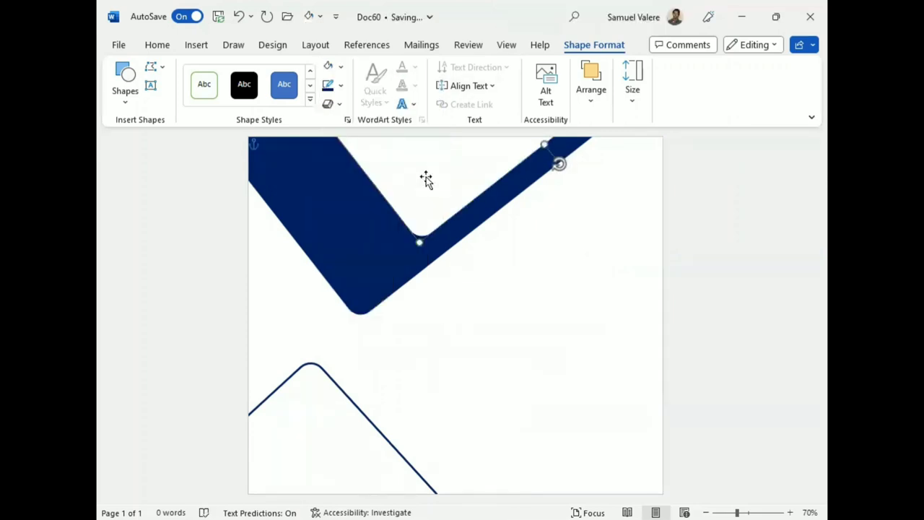
key("Right")
key("Right")
key("Right")
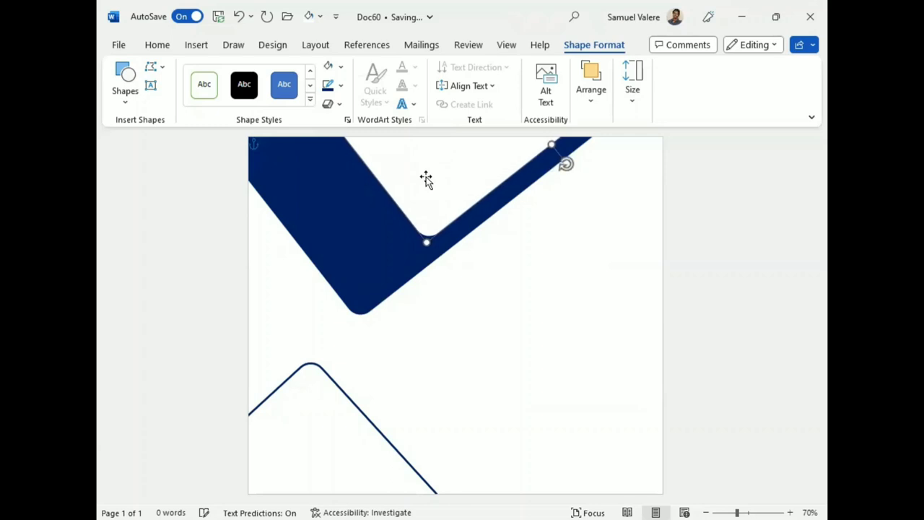
key("Right")
key("Right")
Move the navy chevron up and to the right against the top of the page
key("Right")
key("Right")
key("Right")
key("Right")
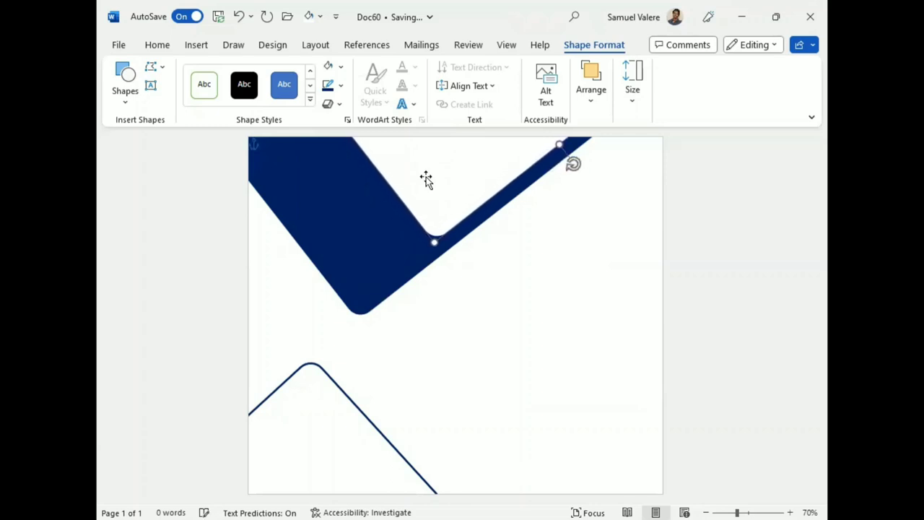
key("Right")
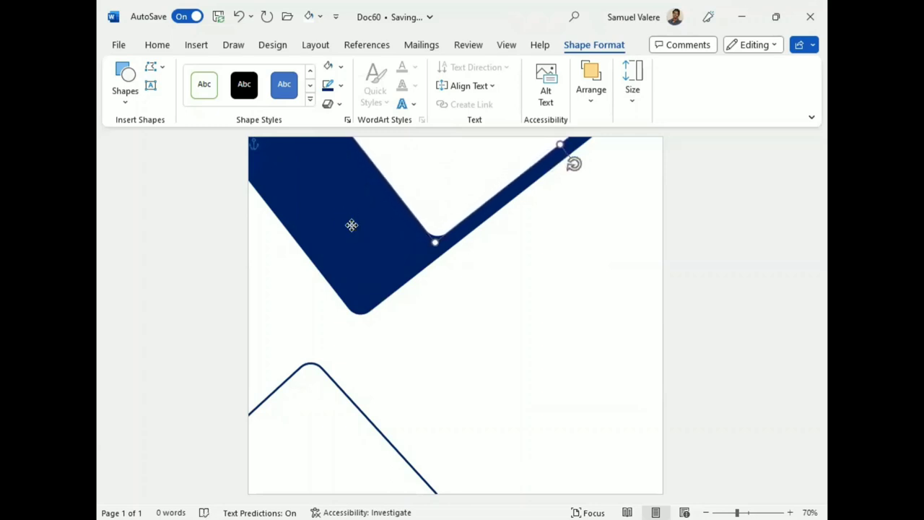
left_click(339, 225)
left_click_drag(338, 224, 404, 179)
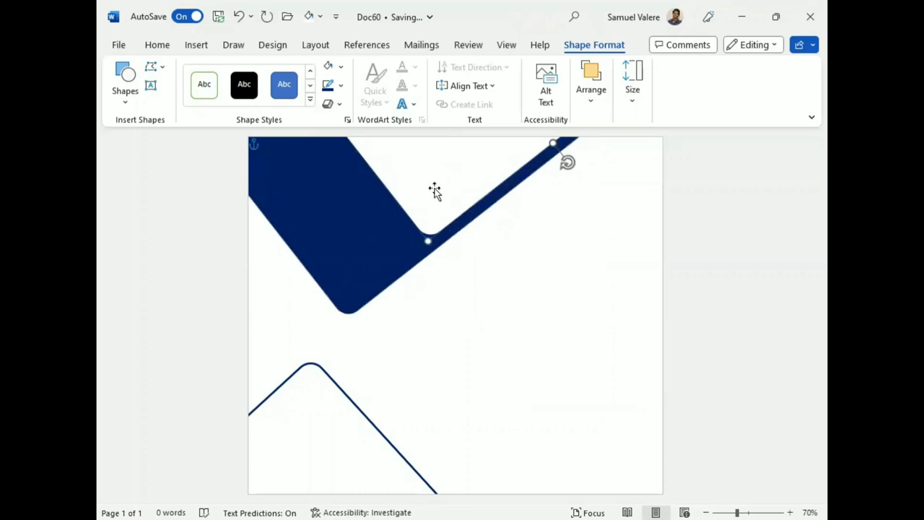
Move the small V shape into the top-right corner and fill it Dark Blue
key("ctrl+z")
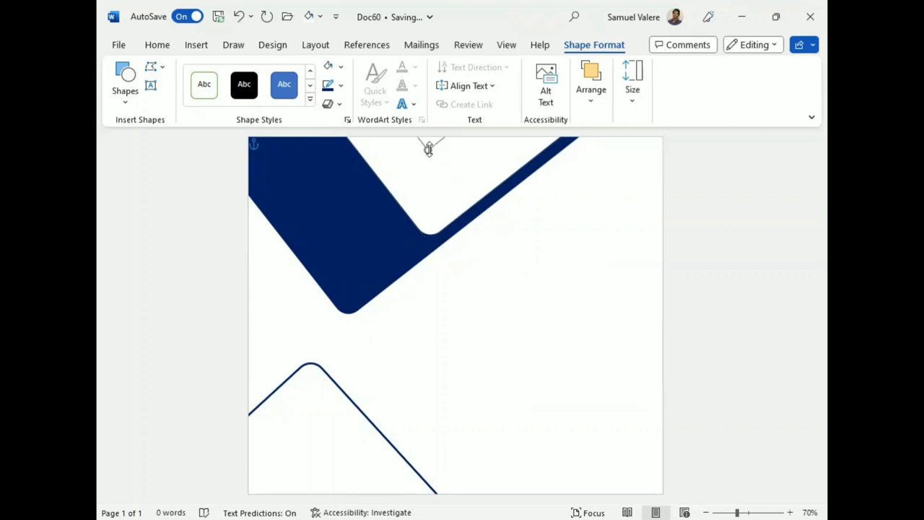
mouse_move(437, 153)
left_mouse_down()
mouse_move(624, 182)
mouse_move(615, 158)
left_mouse_up()
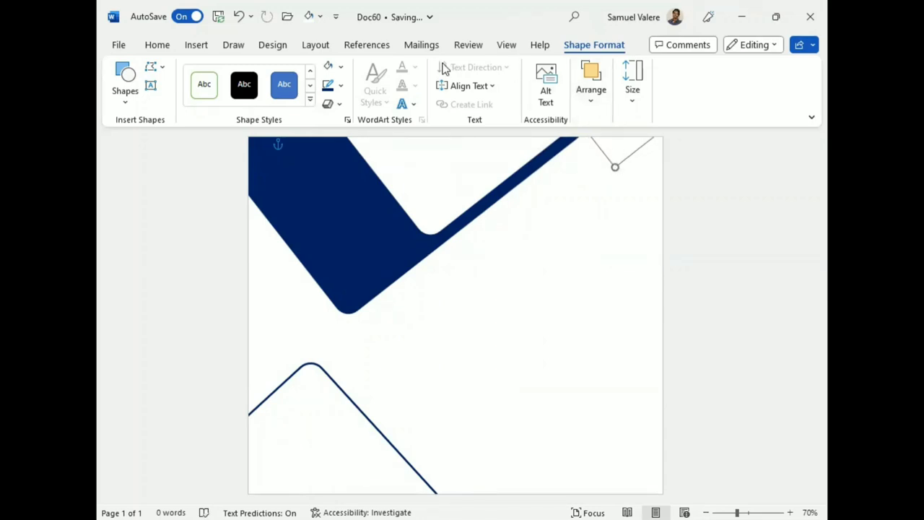
left_click(340, 66)
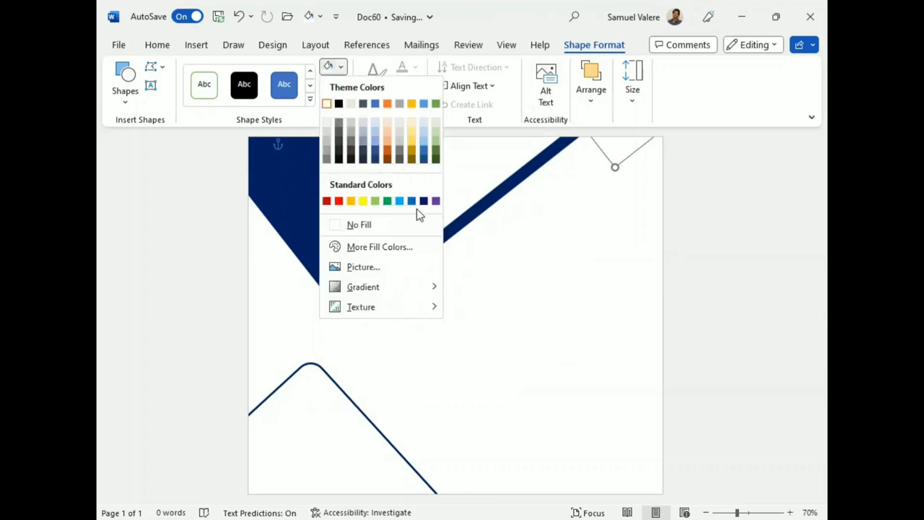
left_click(424, 202)
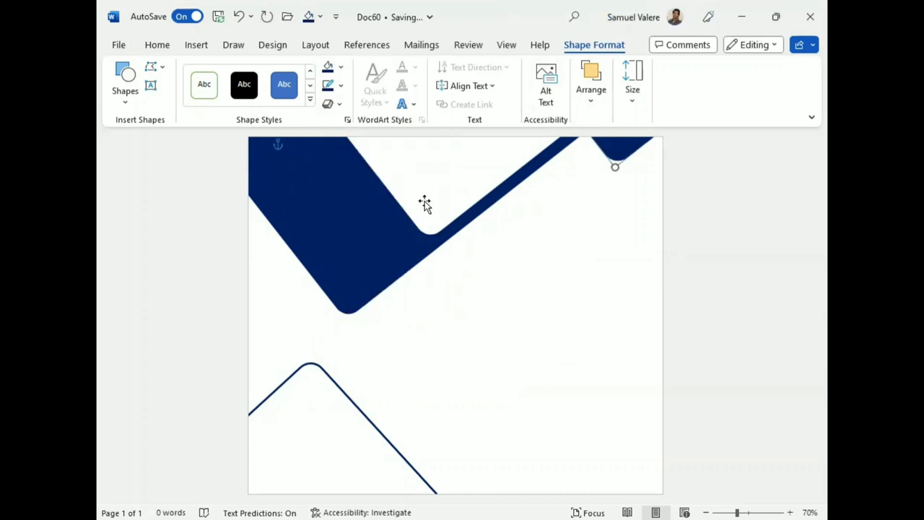
left_click(125, 101)
Draw a rectangle and stretch its top, left, right and bottom edges across the page
left_click(163, 138)
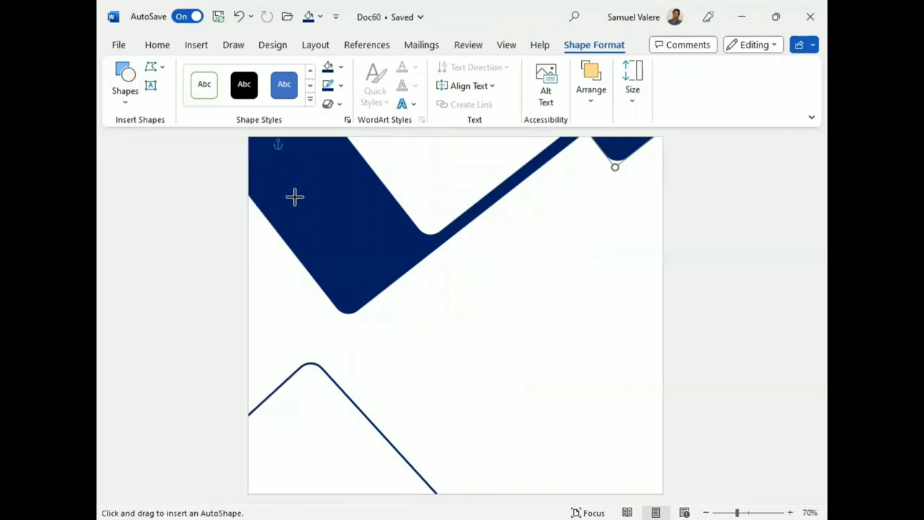
left_click_drag(253, 170, 644, 469)
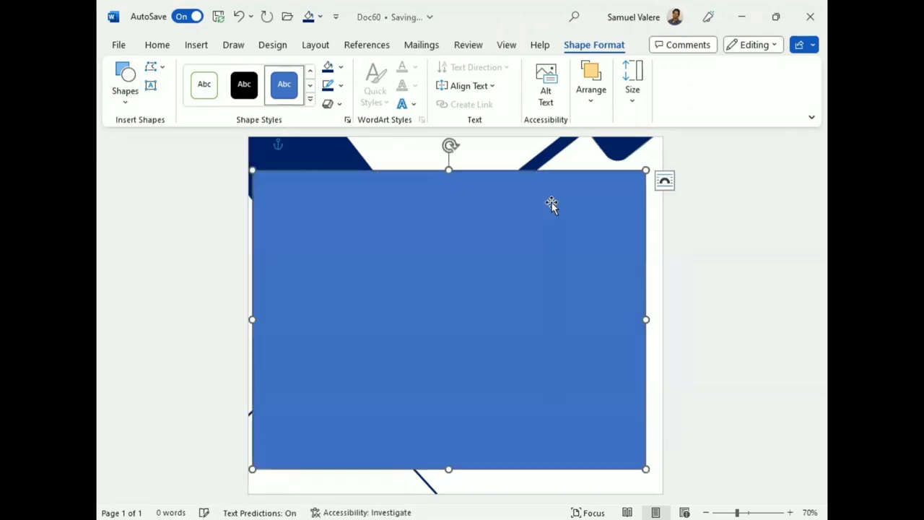
left_click_drag(441, 160, 433, 135)
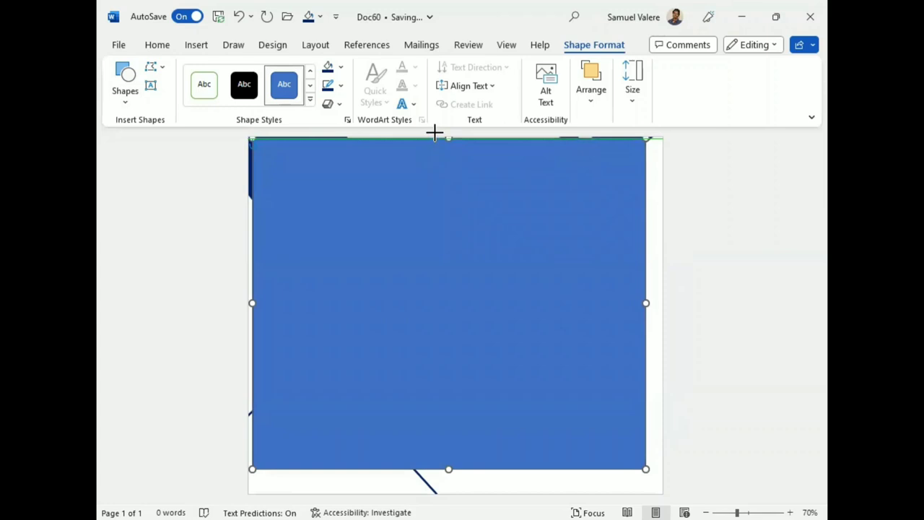
left_click_drag(256, 303, 249, 303)
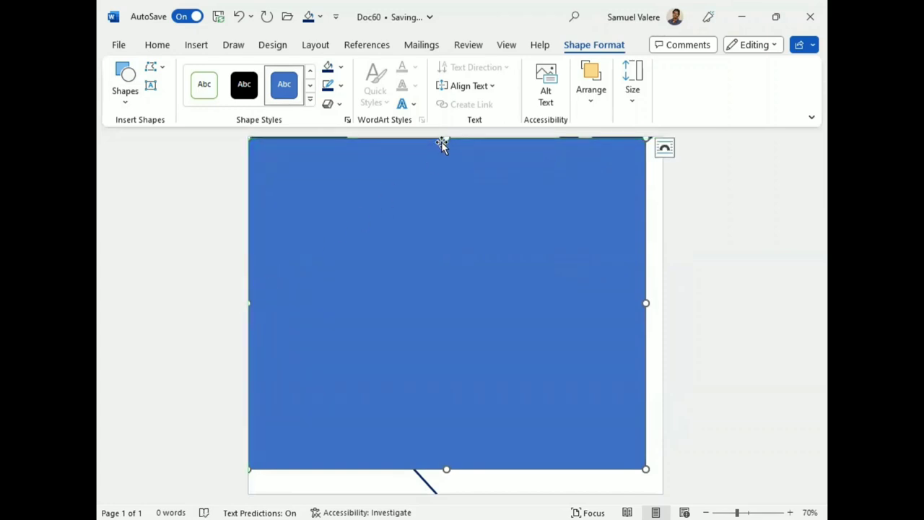
left_click_drag(446, 140, 441, 123)
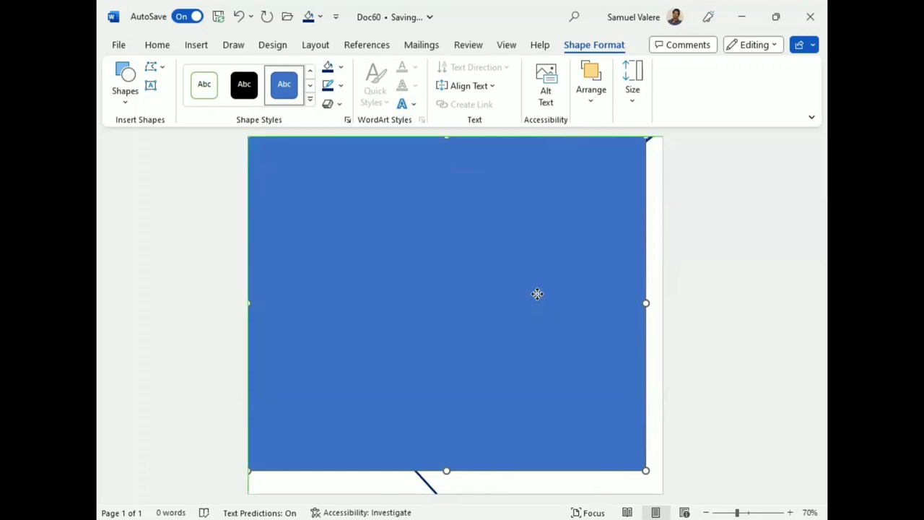
left_click_drag(645, 301, 661, 305)
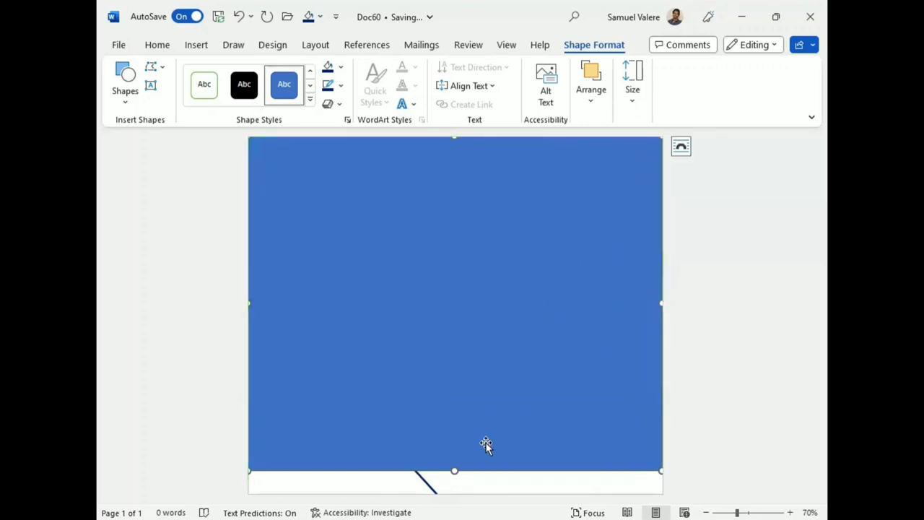
mouse_move(454, 471)
left_mouse_down()
mouse_move(452, 496)
mouse_move(460, 489)
left_mouse_up()
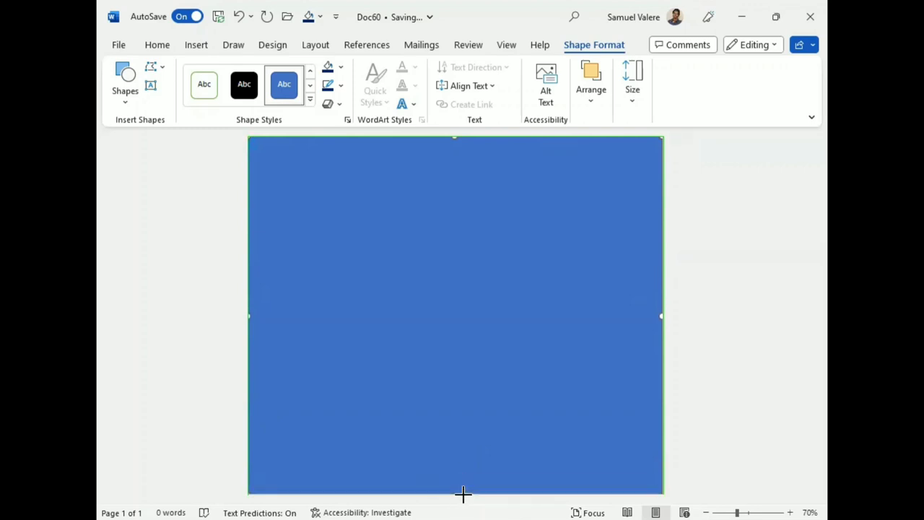
Extend the rectangle to the page bottom, remove its fill and make its outline dark blue
left_click_drag(461, 488, 463, 487)
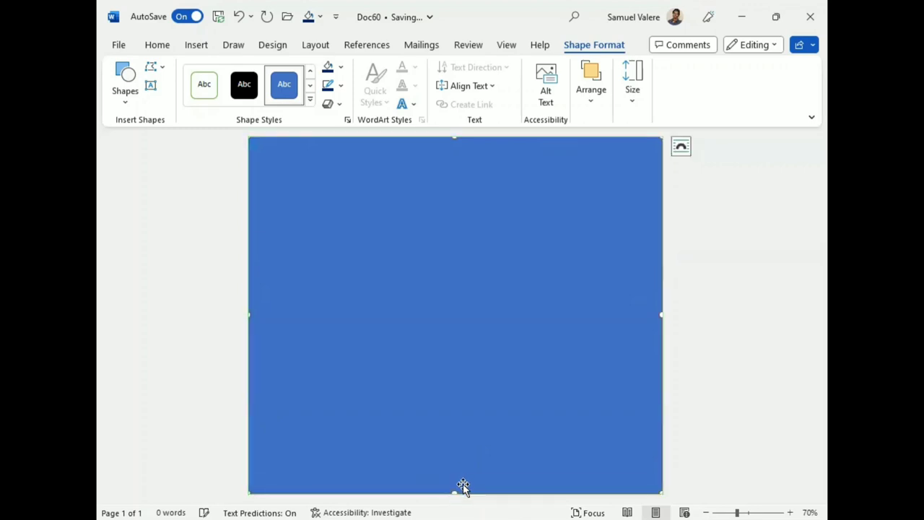
left_click(344, 72)
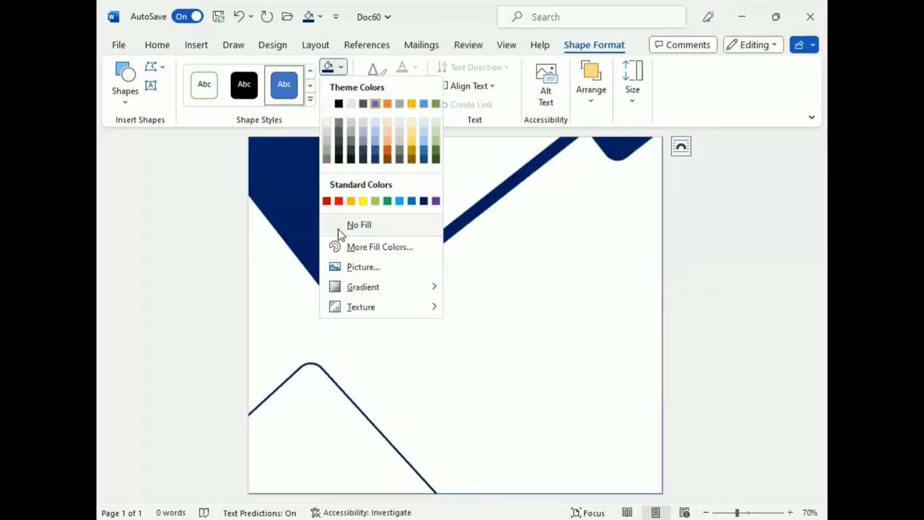
left_click(336, 227)
left_click(341, 86)
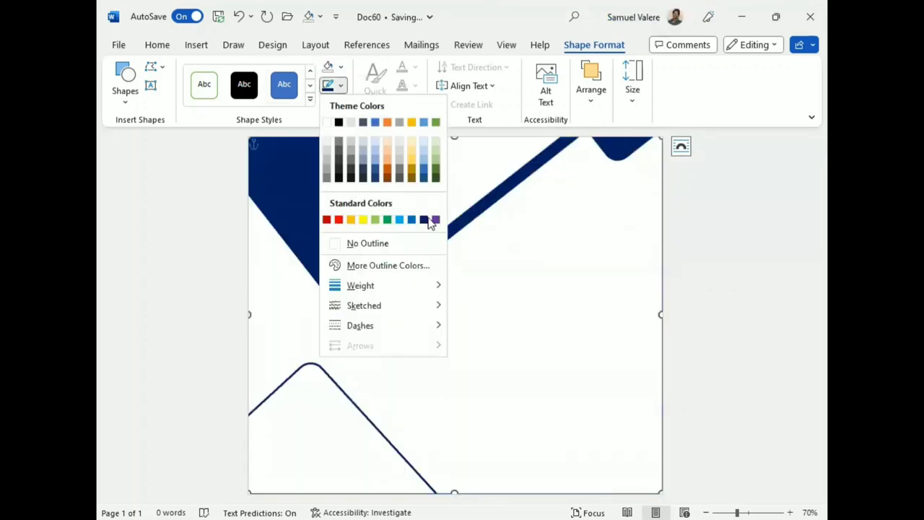
left_click(425, 221)
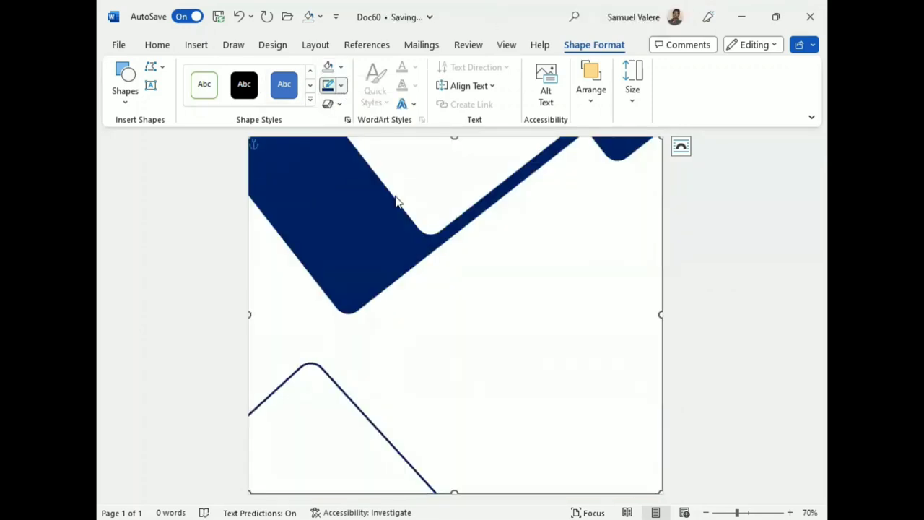
Set the frame's outline width to 10 pt
left_click(341, 85)
mouse_move(438, 287)
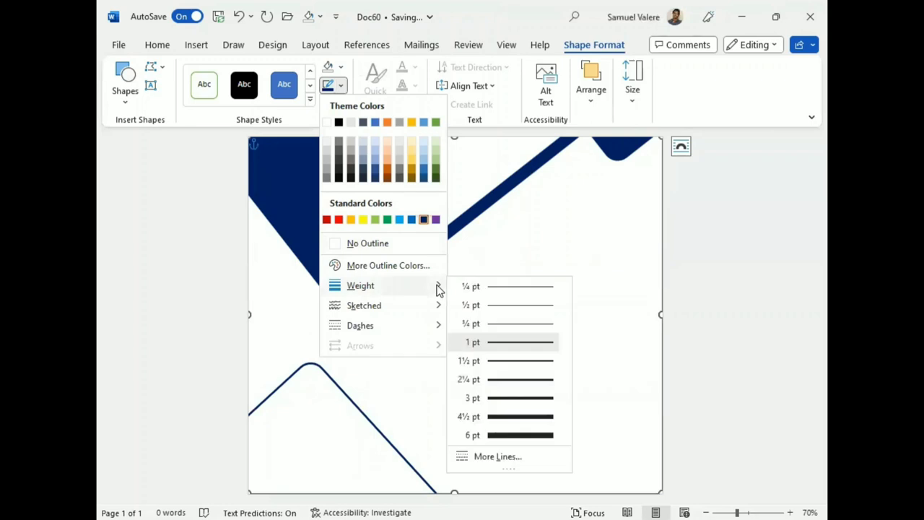
left_click(497, 457)
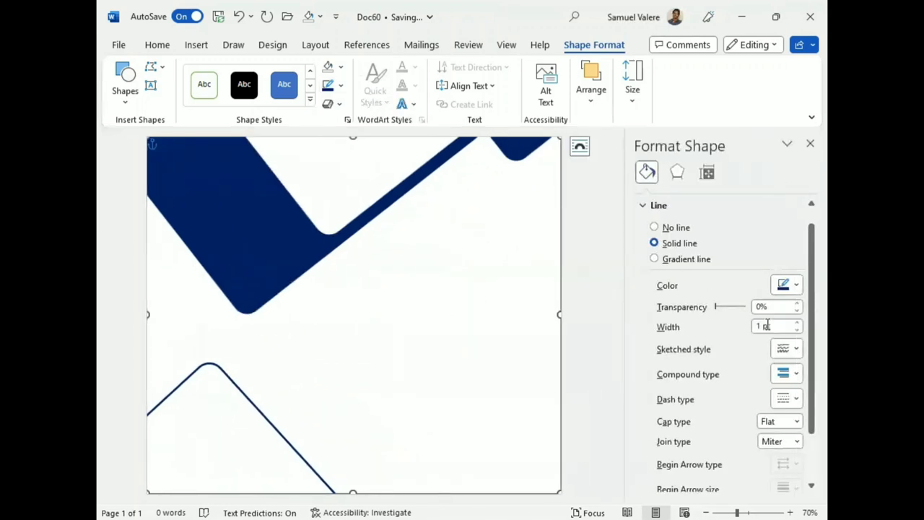
left_click(761, 325)
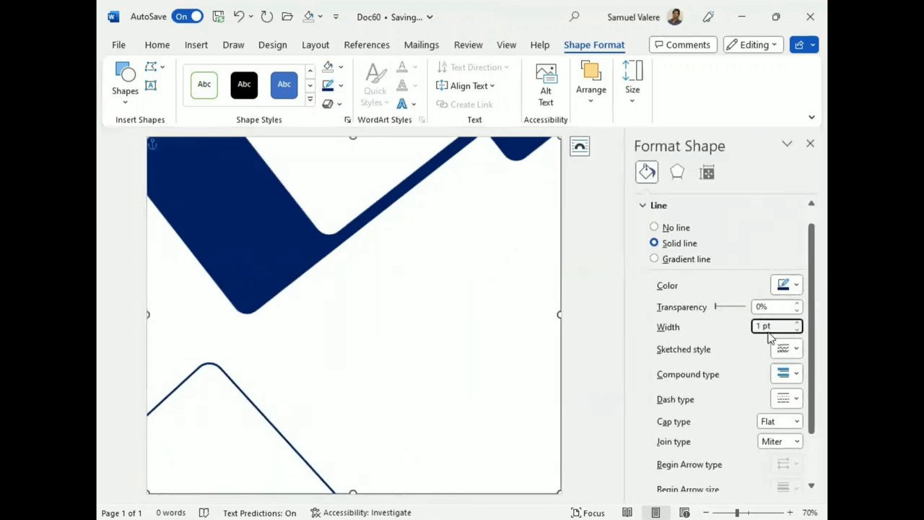
type("0")
key("Return")
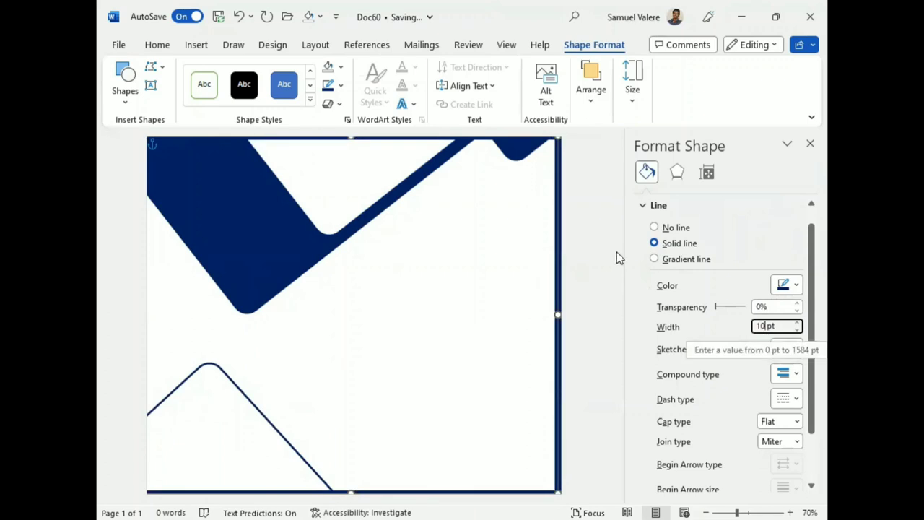
left_click(741, 259)
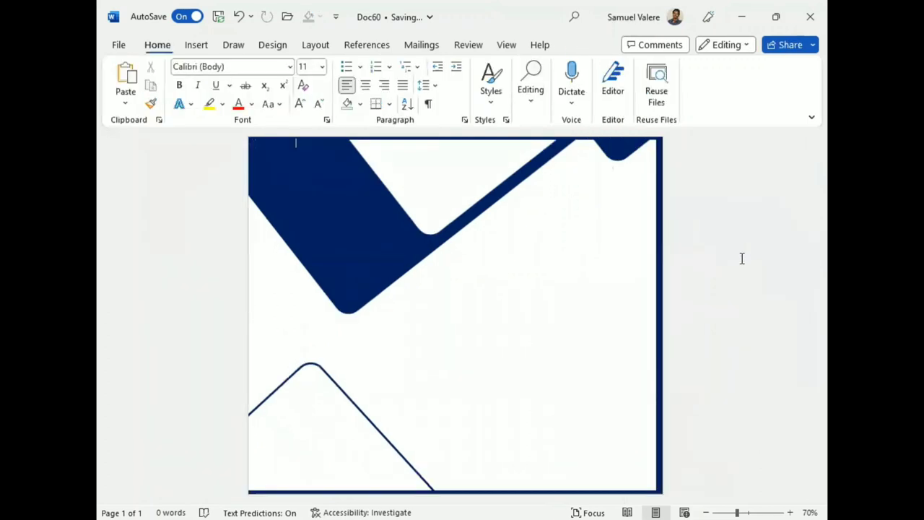
Adjust the frame's right, top and bottom edges to sit flush with the page borders
left_click(656, 286)
left_click_drag(656, 314, 648, 314)
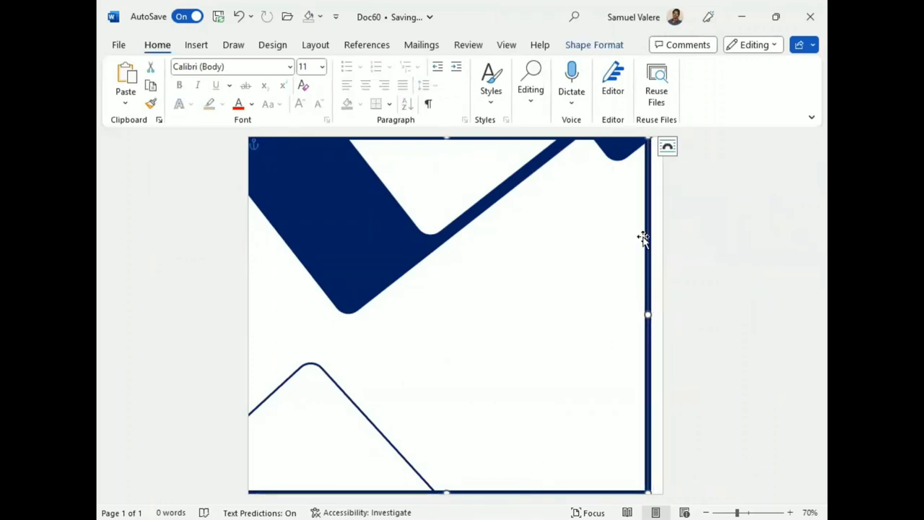
left_click_drag(646, 241, 660, 240)
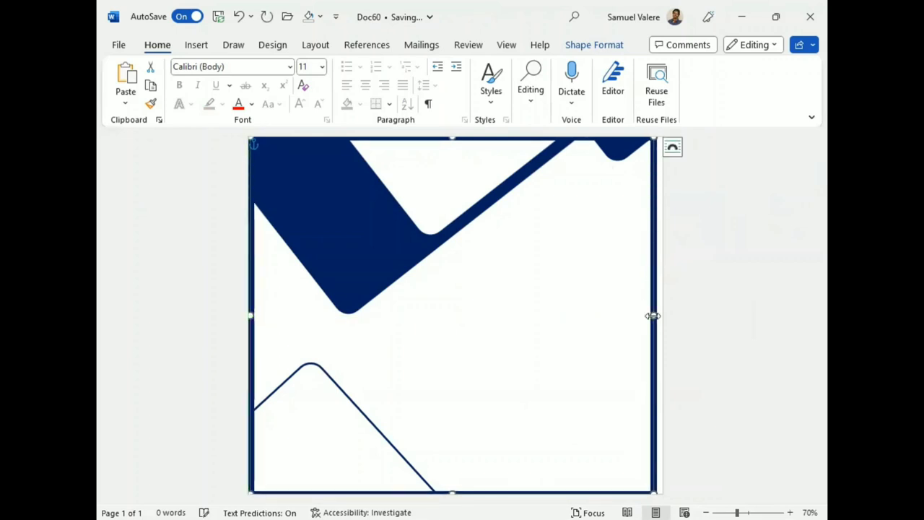
left_click_drag(653, 315, 660, 316)
left_click_drag(455, 137, 455, 153)
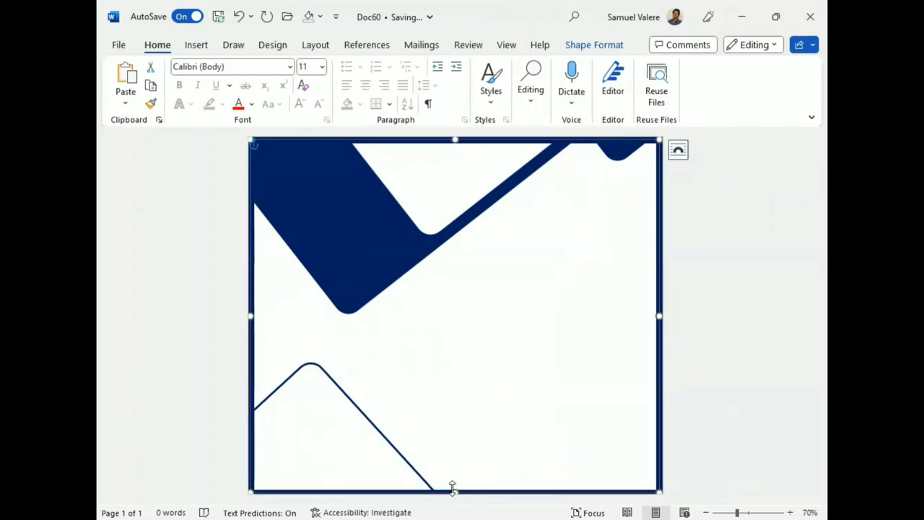
left_click_drag(453, 488, 455, 488)
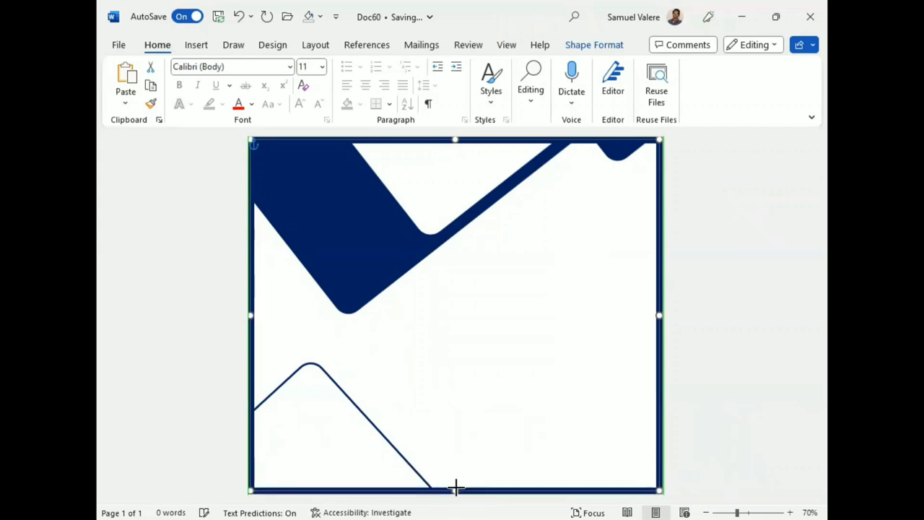
left_click(725, 270)
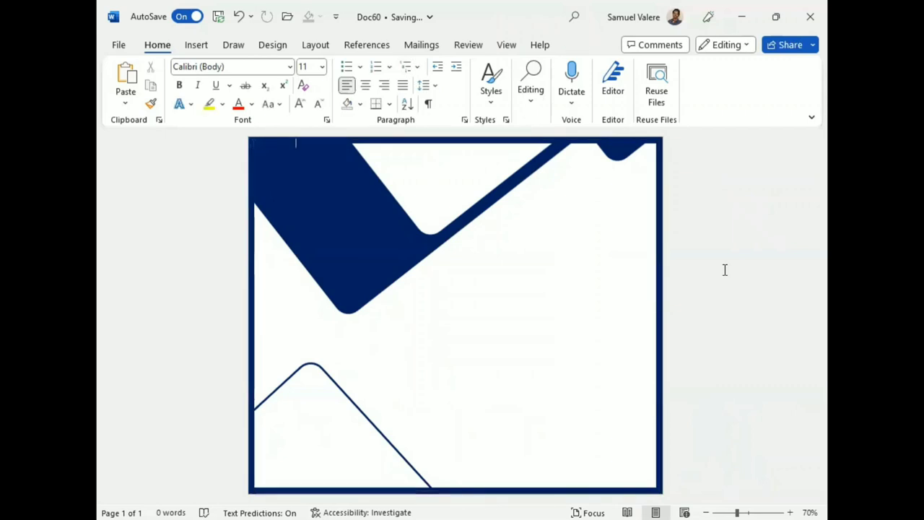
Draw a text box right of the chevron and type 'Certificate' in it
left_click(199, 44)
left_click(271, 67)
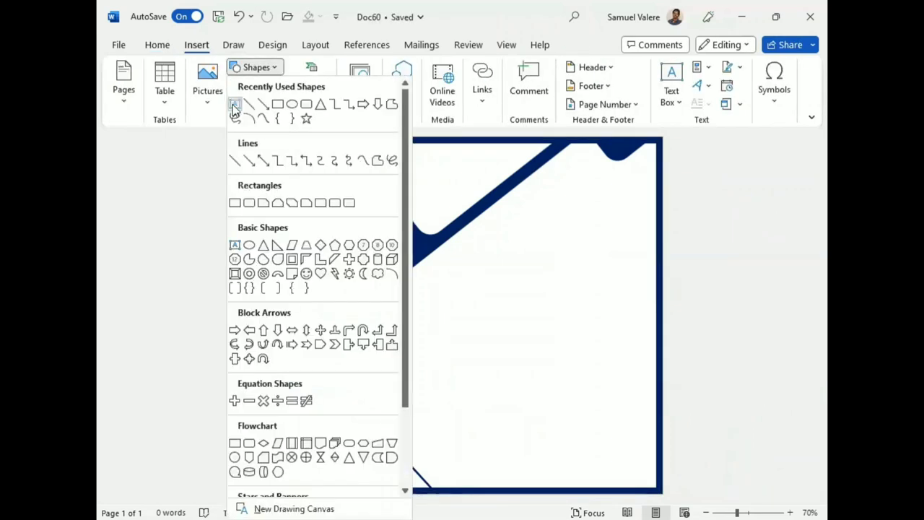
left_click(234, 106)
left_click_drag(450, 255, 614, 297)
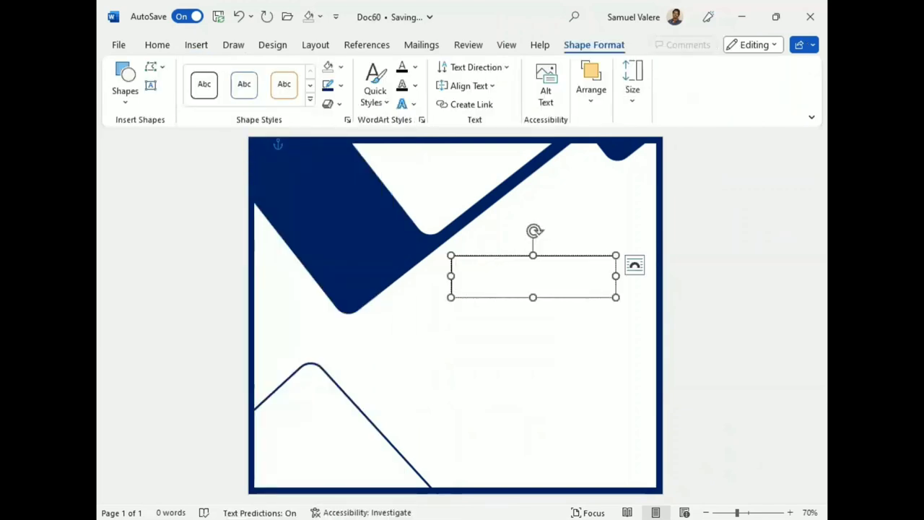
type("Certifi")
type("cate")
Centre the word in its box, enlarge it, and change it to UPPERCASE
double_click(473, 262)
left_click(163, 45)
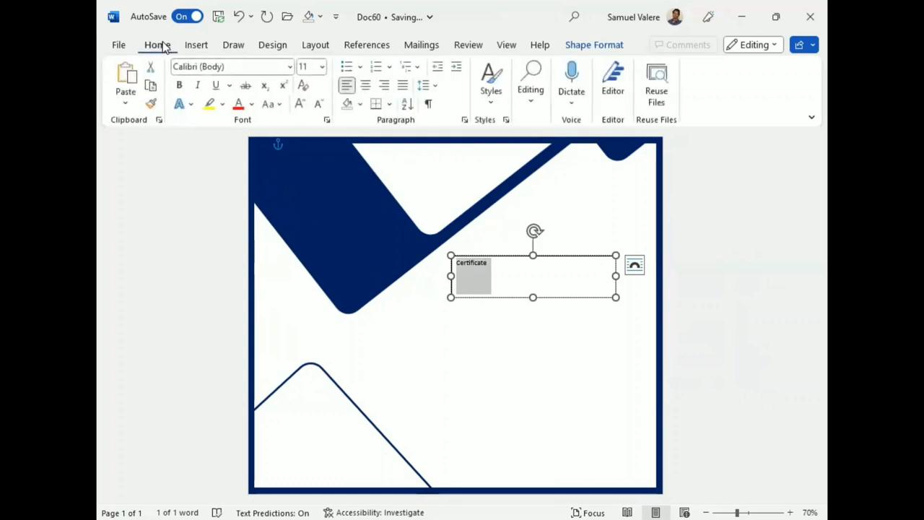
left_click(366, 85)
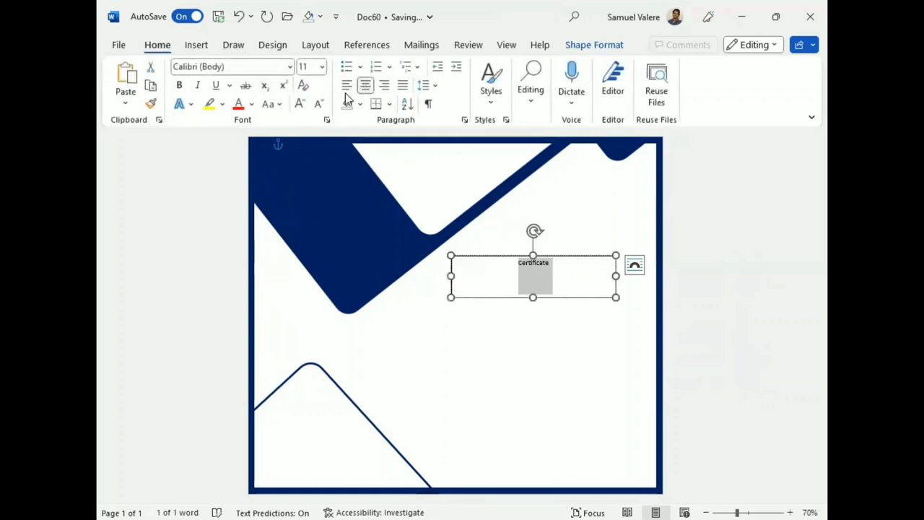
left_click(300, 104)
left_click(300, 104)
left_click(300, 104)
left_click(301, 104)
left_click(300, 104)
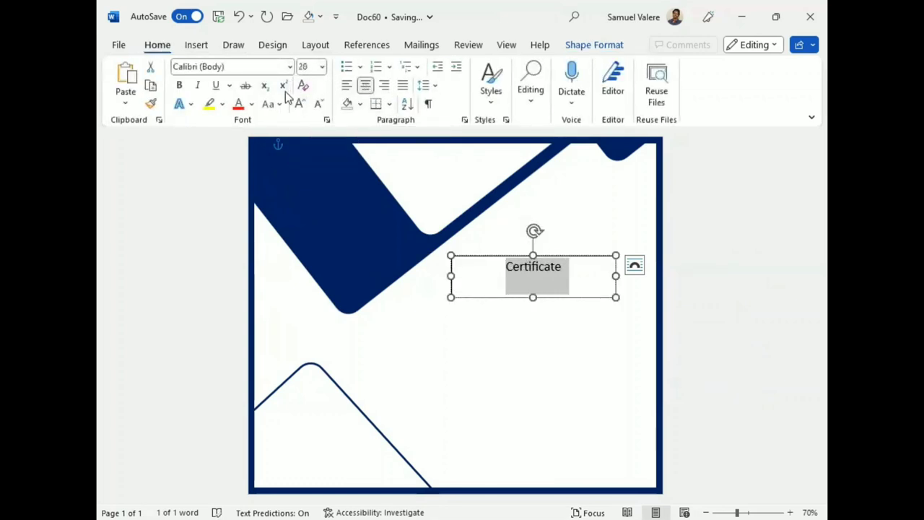
left_click(270, 104)
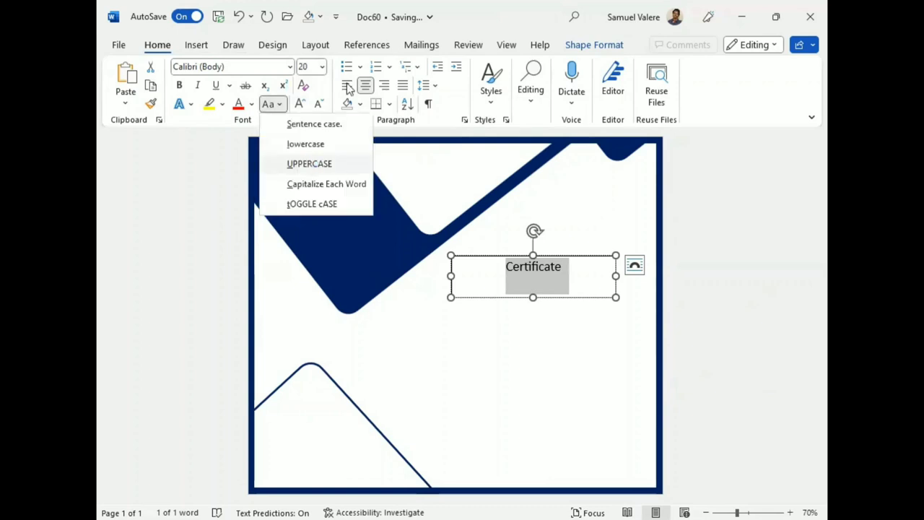
left_click(309, 164)
Enlarge CERTIFICATE to 48 pt, make it bold, and select its text box
left_click(301, 104)
left_click(300, 104)
left_click(300, 104)
left_click(300, 104)
left_click(300, 104)
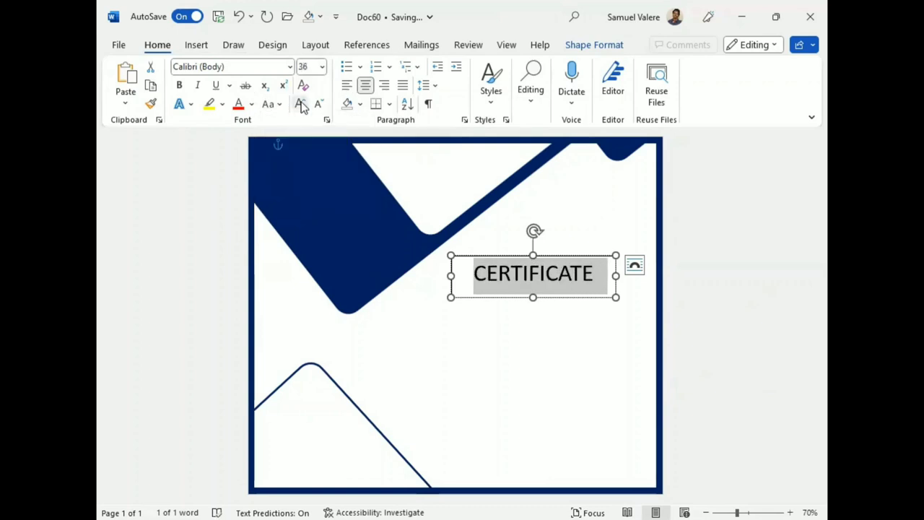
left_click(300, 103)
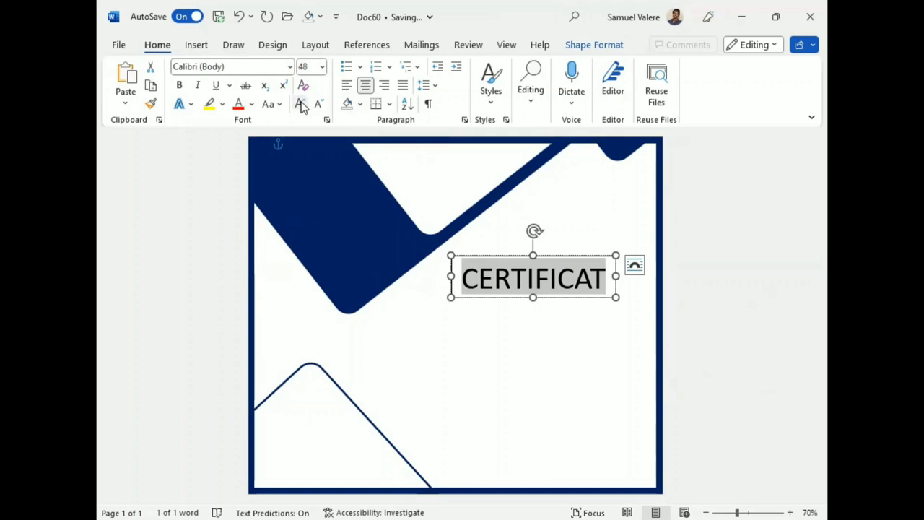
left_click(179, 85)
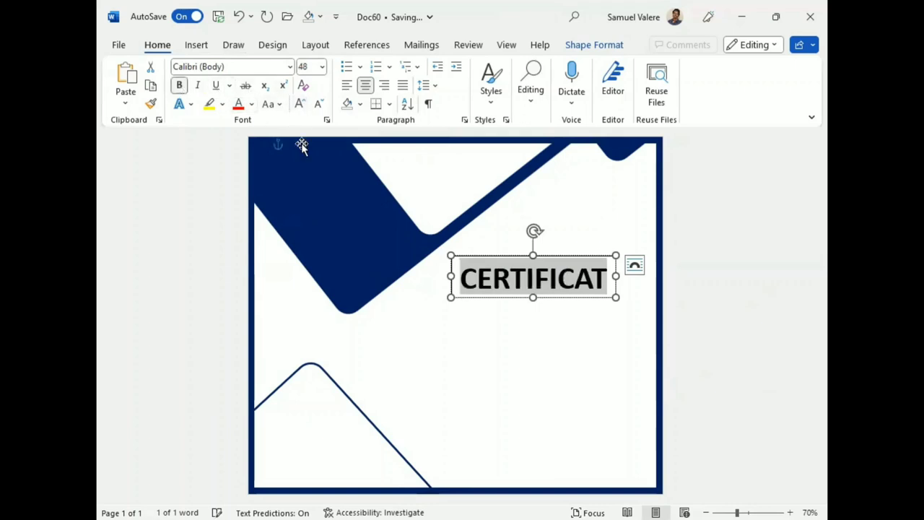
key("Escape")
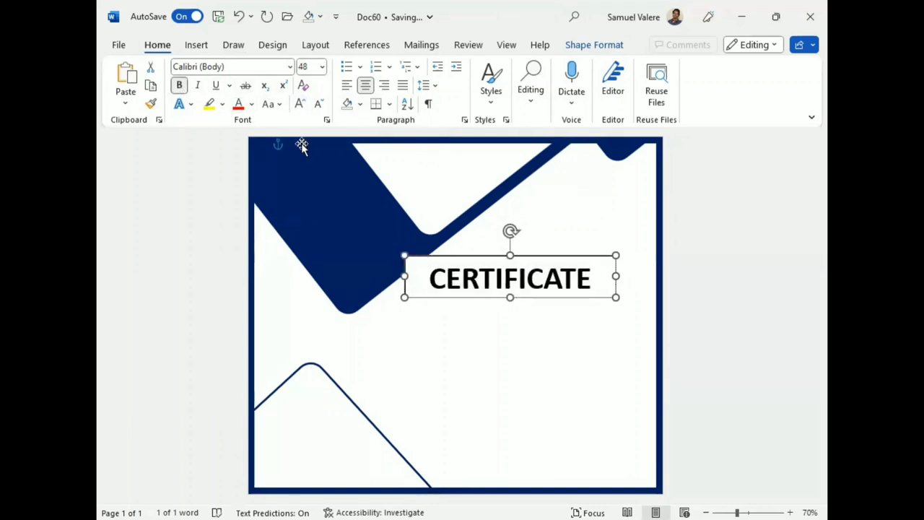
Enlarge CERTIFICATE to 72 pt and stretch its box right and taller
left_click(300, 104)
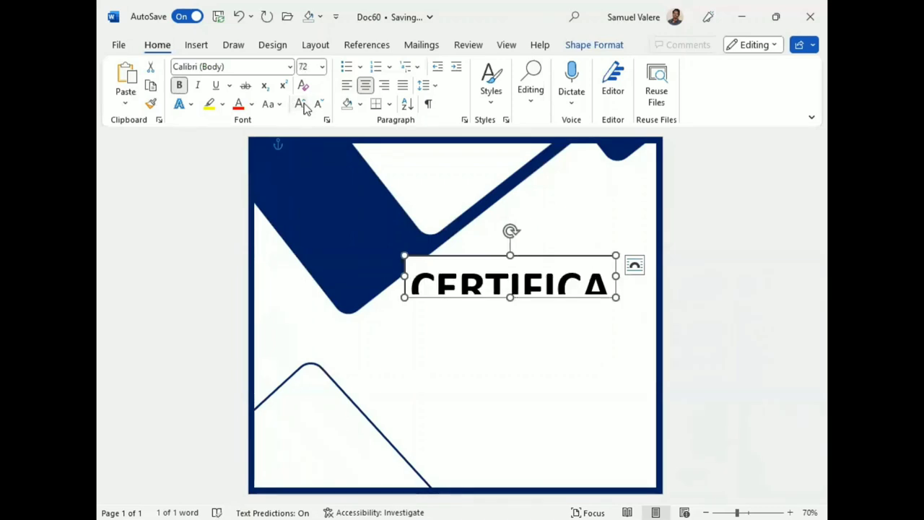
left_click_drag(615, 276, 662, 281)
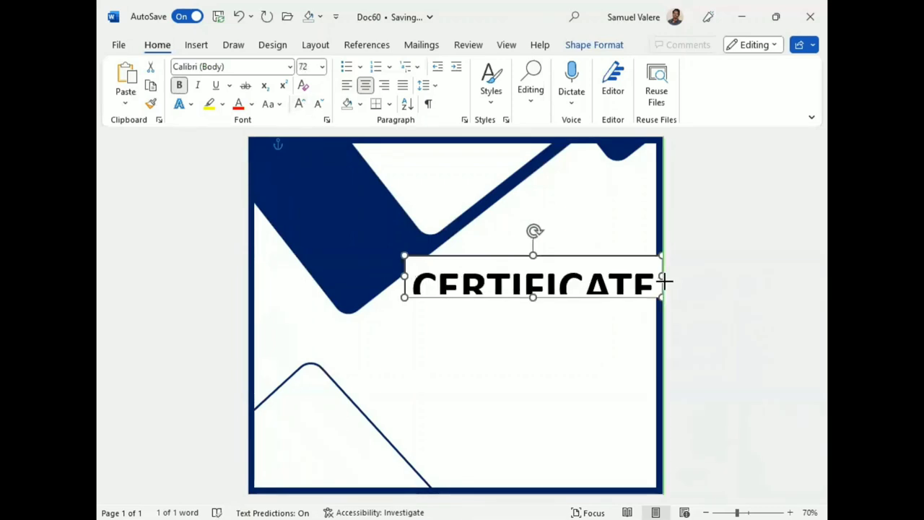
left_click_drag(533, 297, 534, 313)
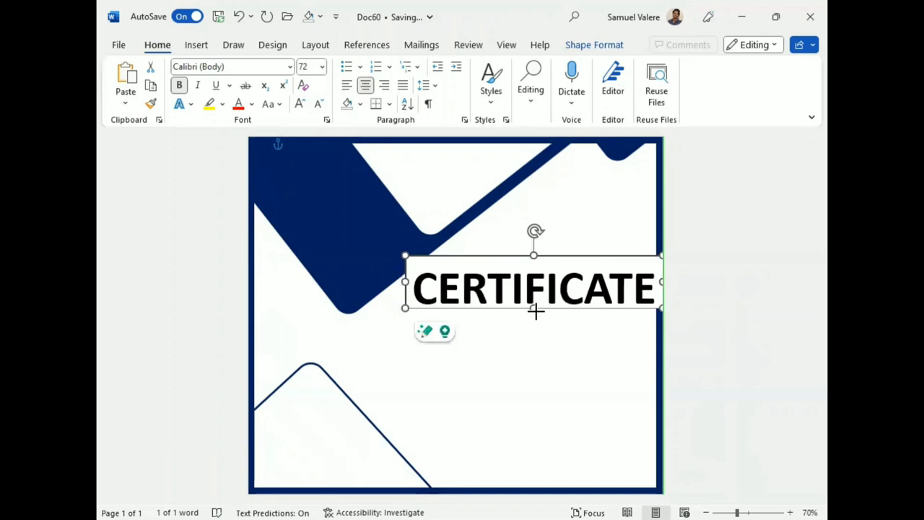
Try font sizes of 79 and 69 pt, and nudge the title box up
left_click(307, 67)
type("7")
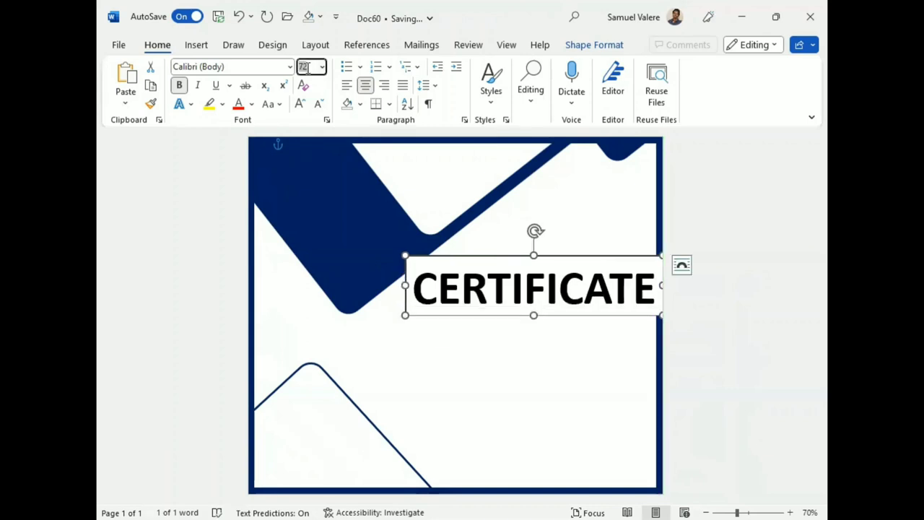
key("Return")
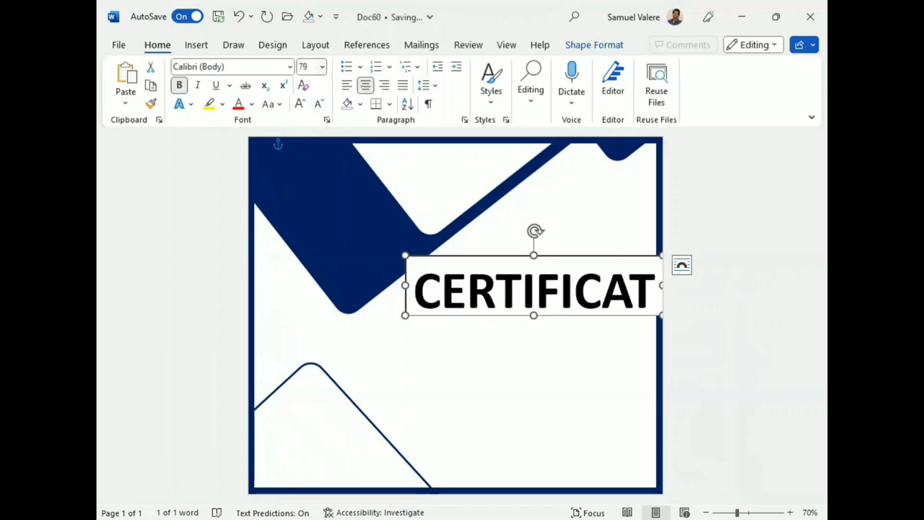
left_click(312, 66)
type("6")
type("9")
key("Return")
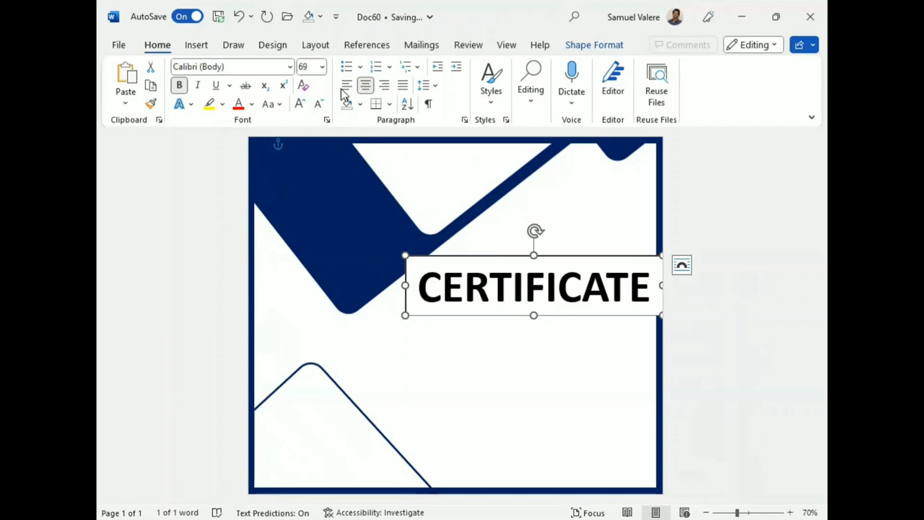
key("Up")
key("Up")
key("Up")
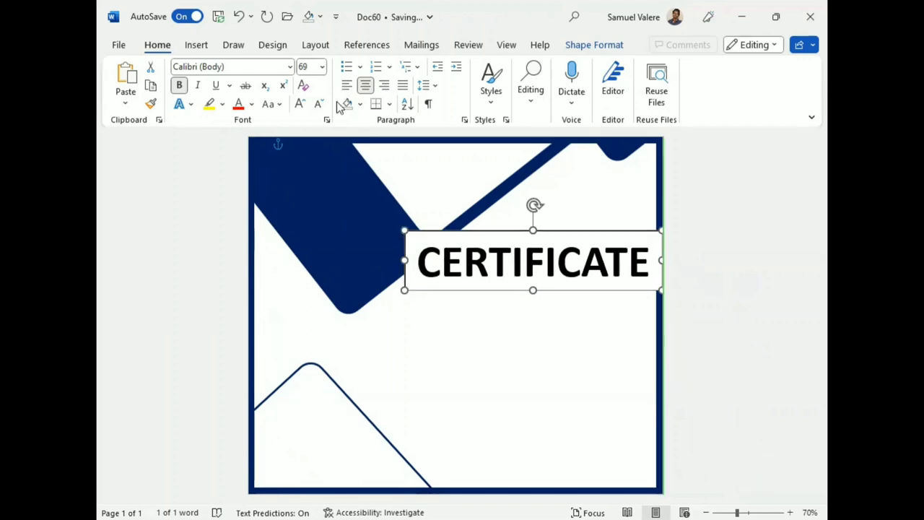
Settle the CERTIFICATE font size at 60 pt
left_click(318, 103)
left_click(299, 104)
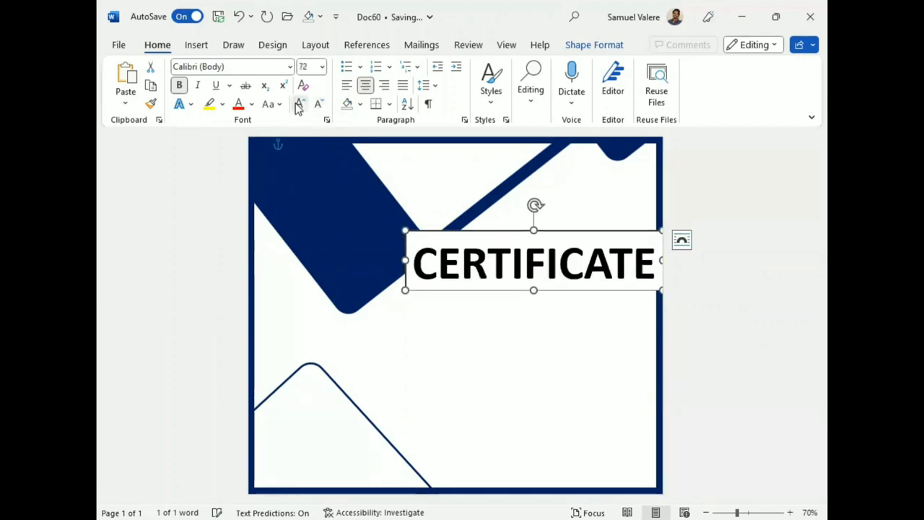
left_click(318, 103)
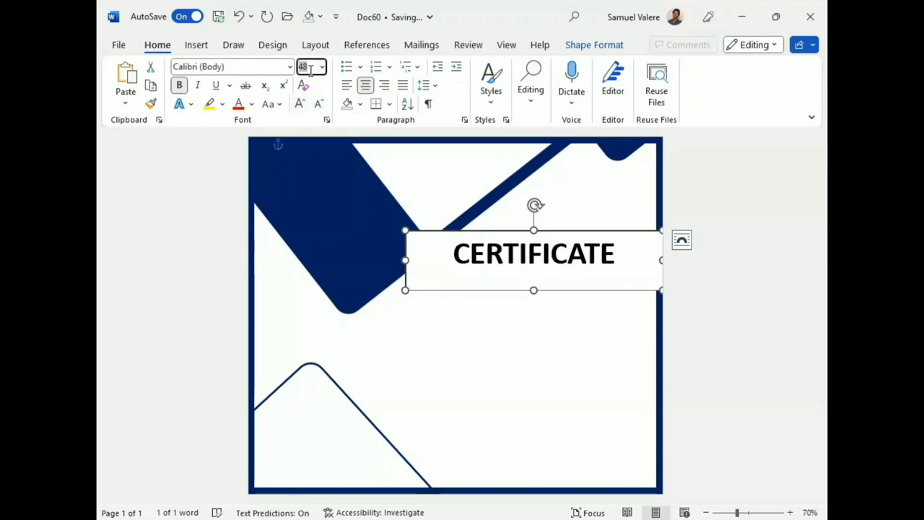
type("60")
key("Return")
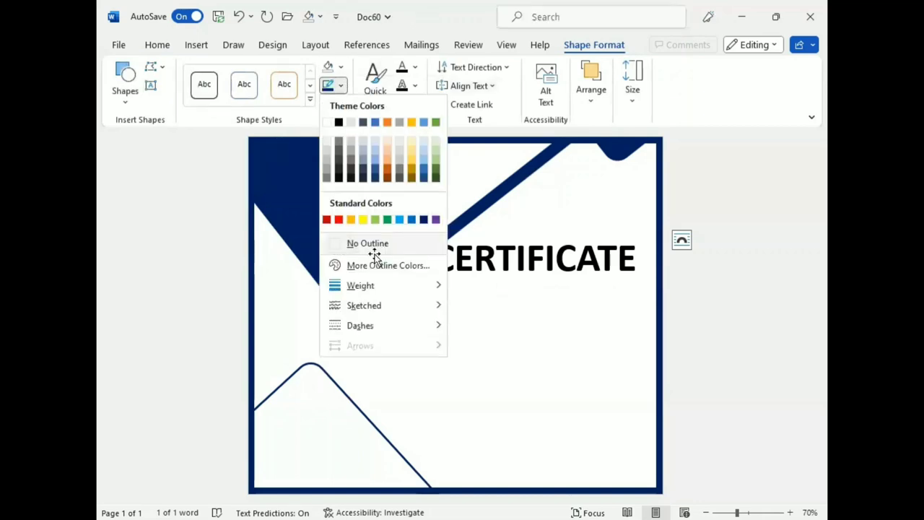
Remove the title box outline, nudge it up, and shift the blue corner shape left
left_click(374, 249)
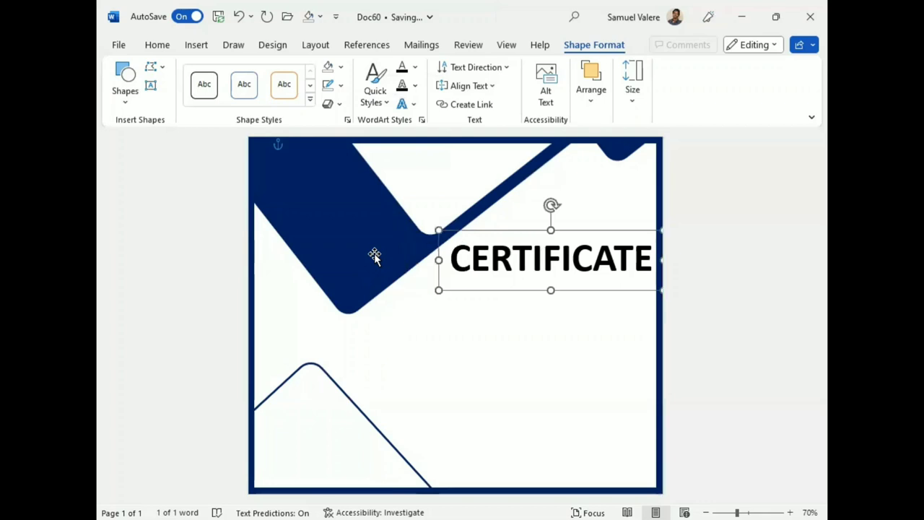
key("Up")
left_click(613, 162)
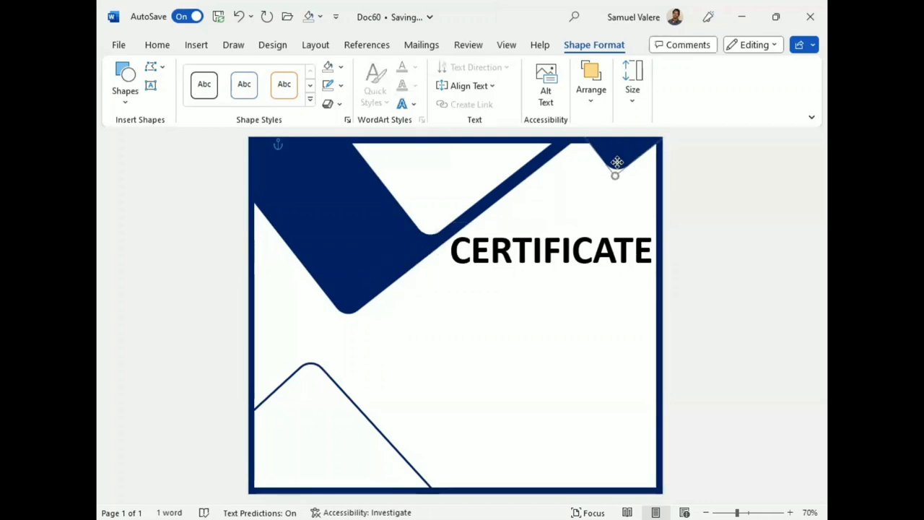
key("Left")
Colour the word CERTIFICATE Dark Blue
left_click(562, 249)
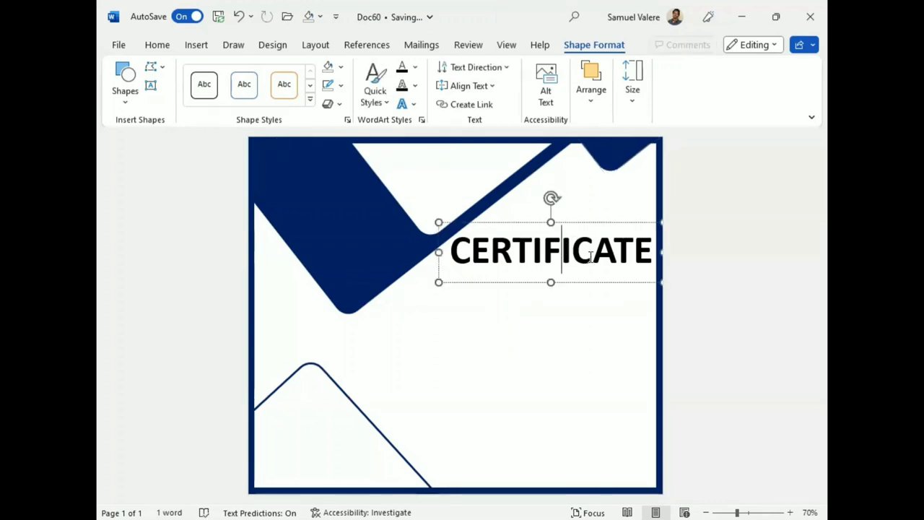
double_click(591, 257)
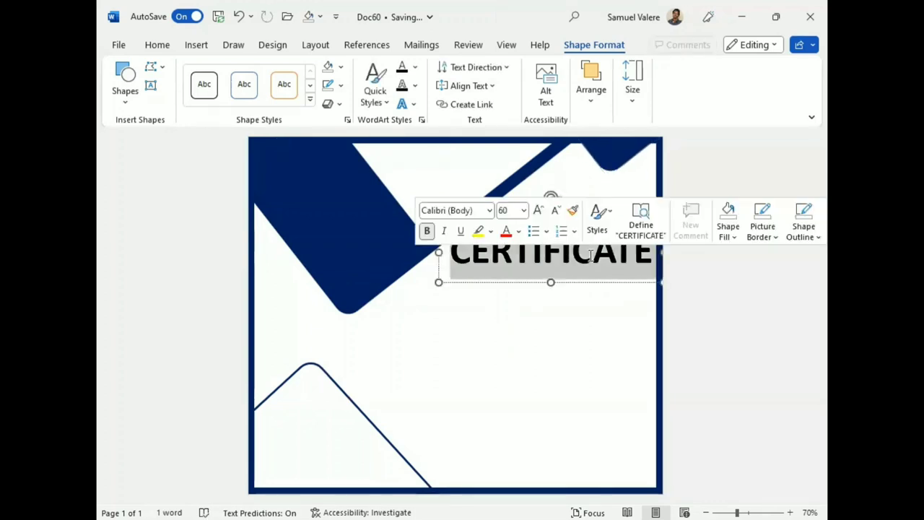
left_click(519, 232)
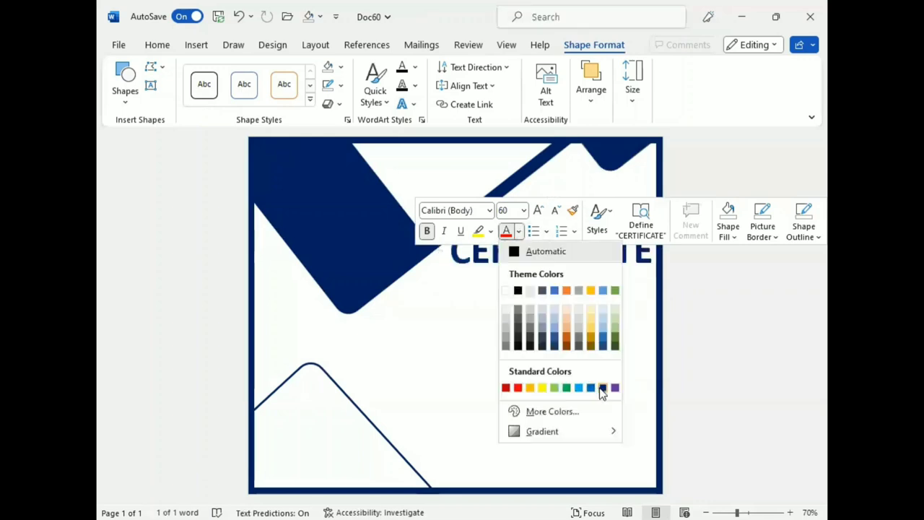
left_click(603, 387)
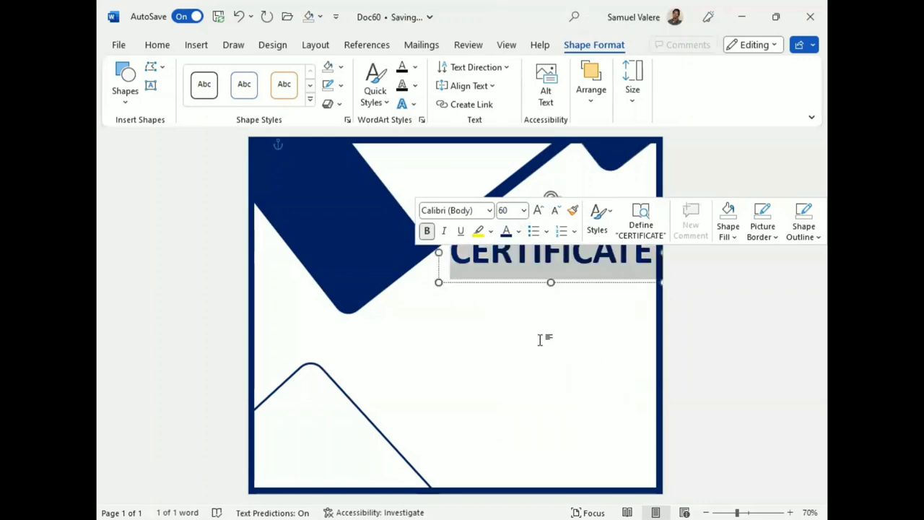
Copy and paste the title text box to create a duplicate
left_click(540, 333)
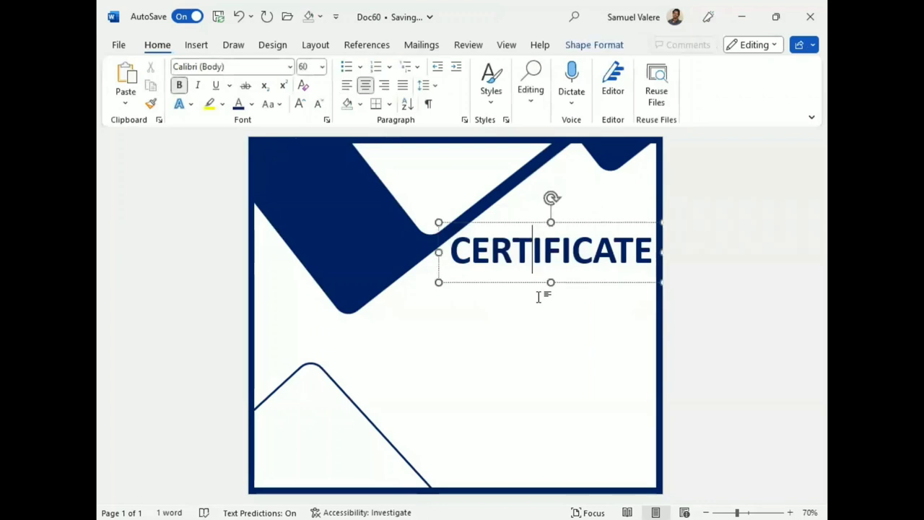
key("Escape")
key("ctrl+c")
key("ctrl+v")
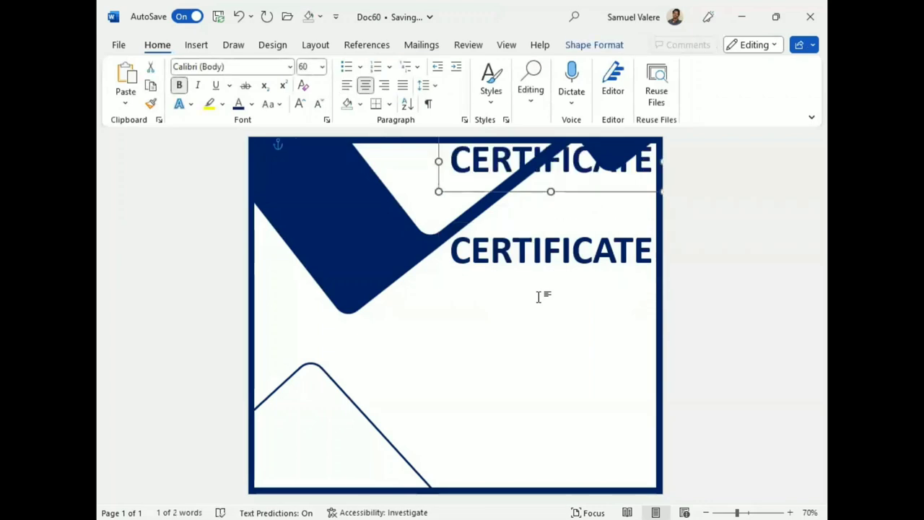
Move the duplicate below CERTIFICATE, retype it as Of Appreciation, and widen it leftward
left_click_drag(548, 166, 550, 306)
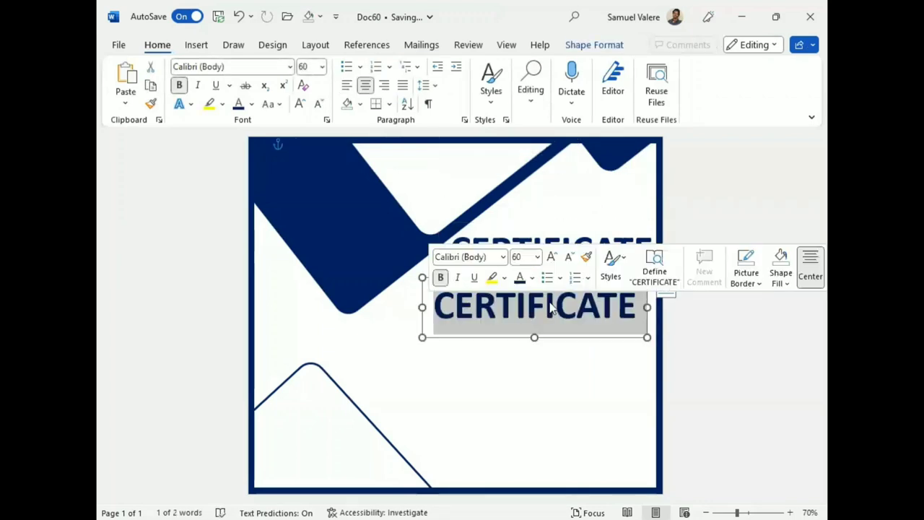
type("Of Ap")
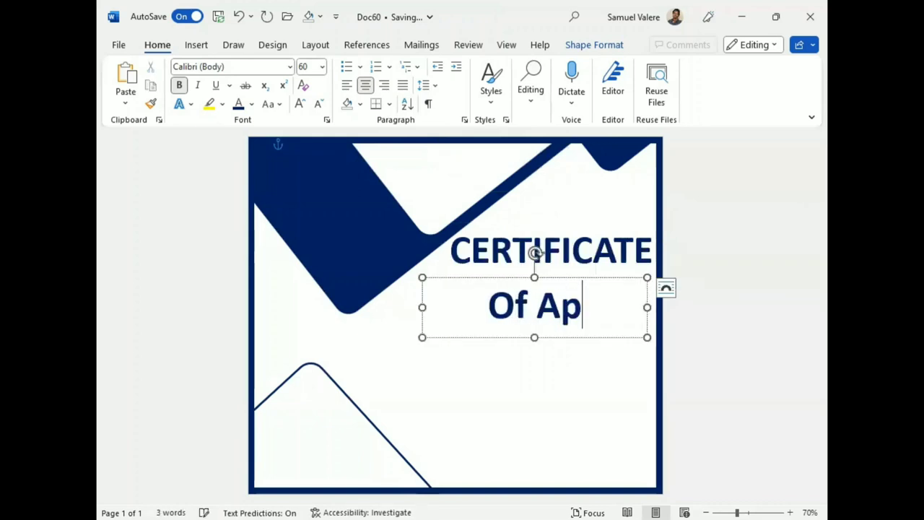
type("pri")
key("BackSpace")
type("e")
key("BackSpace")
key("BackSpace")
key("BackSpace")
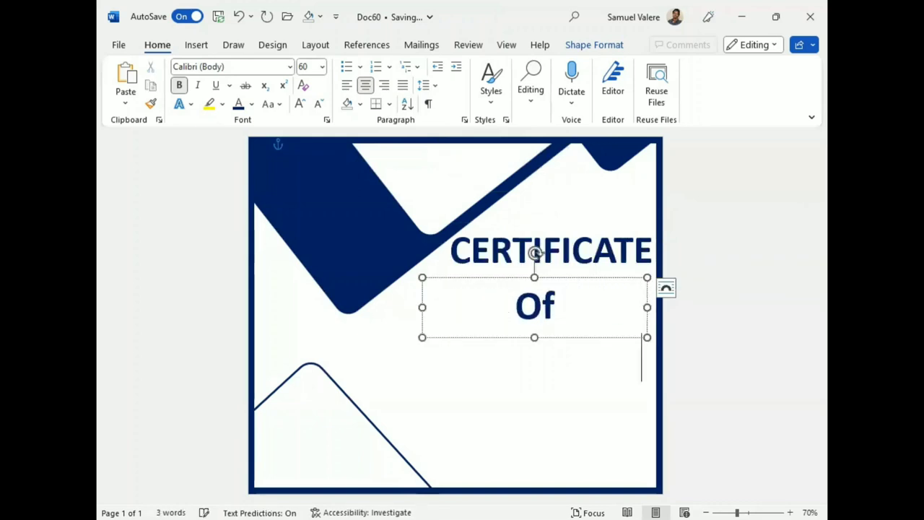
left_click_drag(423, 307, 379, 307)
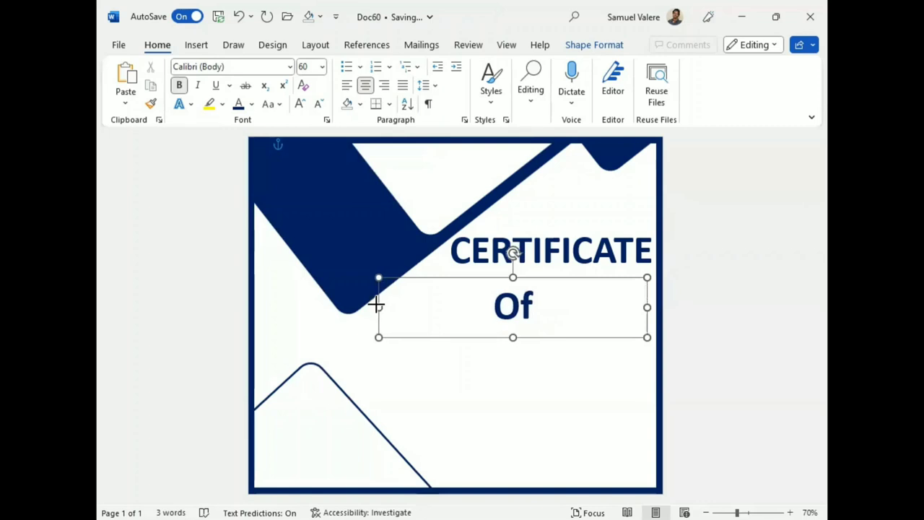
Shrink the subtitle to 36 pt in Automatic black and narrow its box
left_click(563, 262)
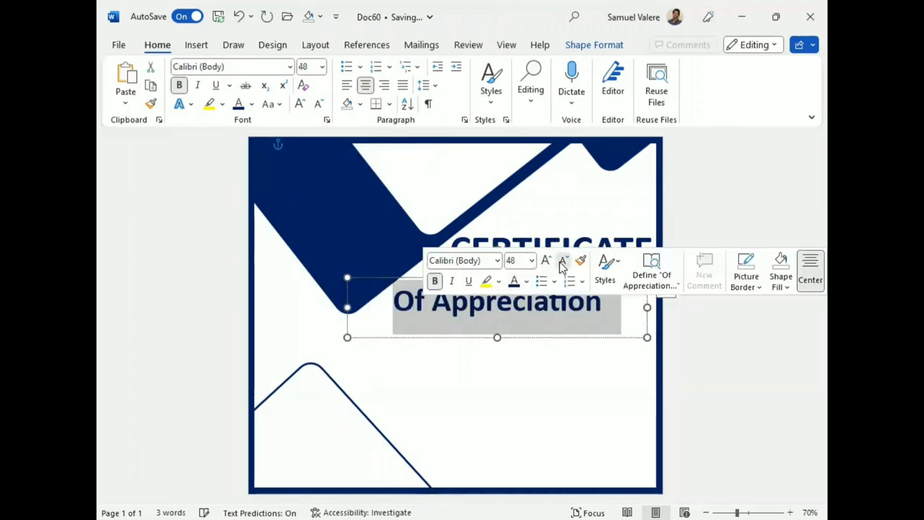
left_click(562, 261)
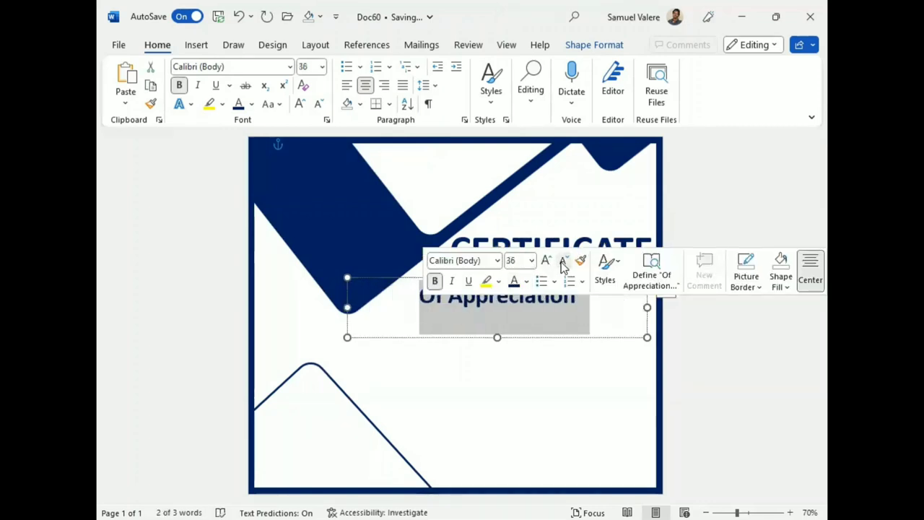
left_click(527, 283)
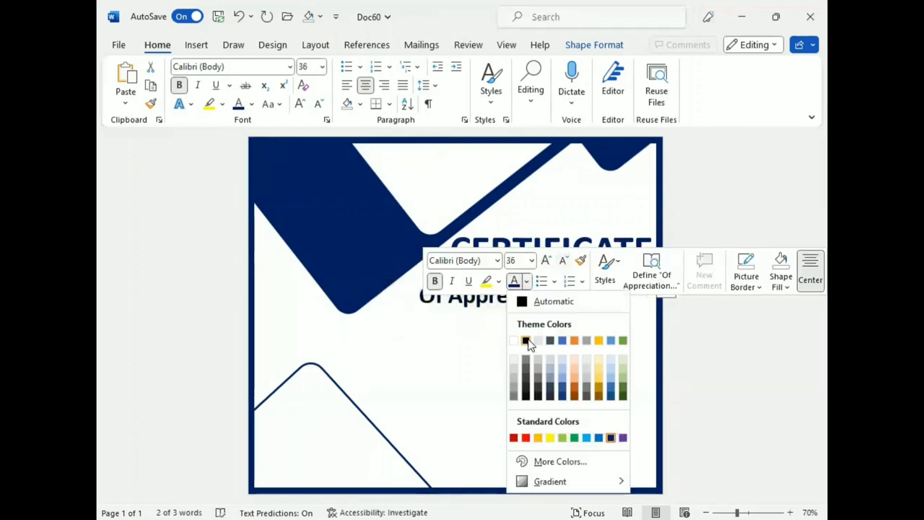
left_click(522, 304)
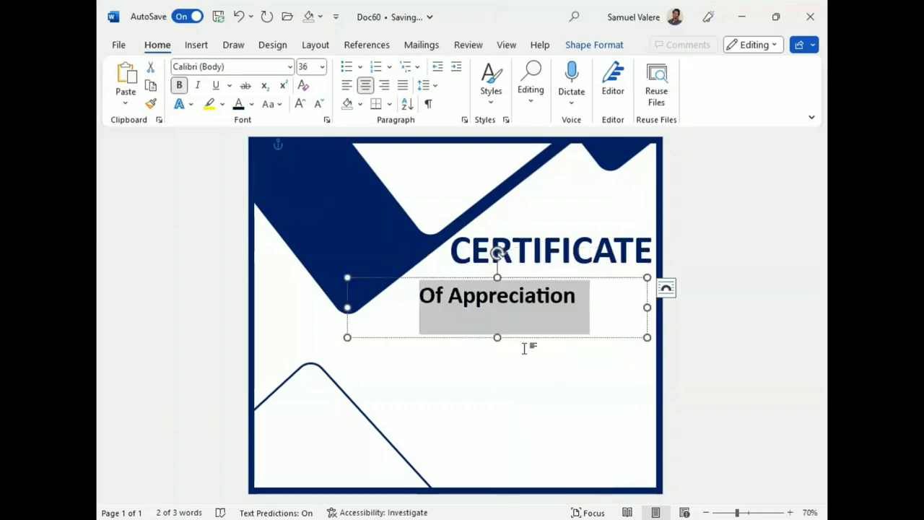
left_click(525, 347)
left_click(524, 338)
left_click_drag(347, 306, 452, 303)
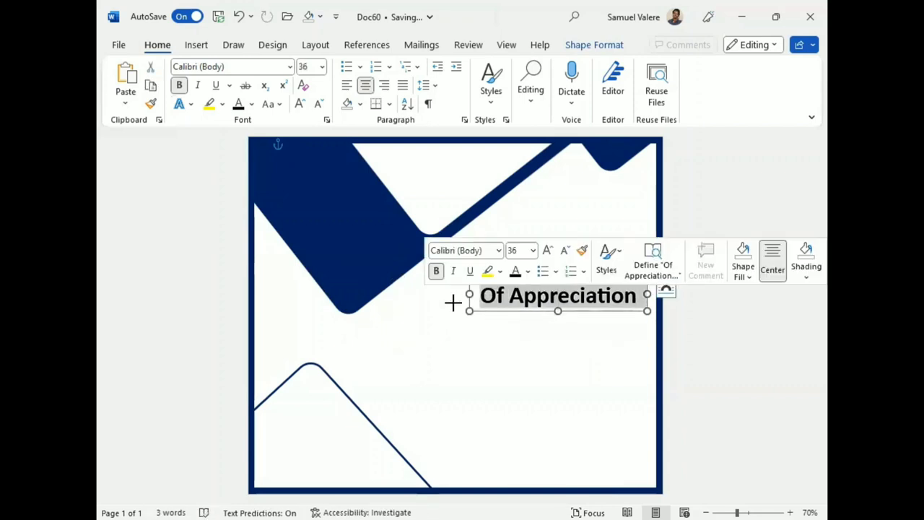
Reduce Of Appreciation to 28 pt and nudge its box up under CERTIFICATE
left_click(565, 249)
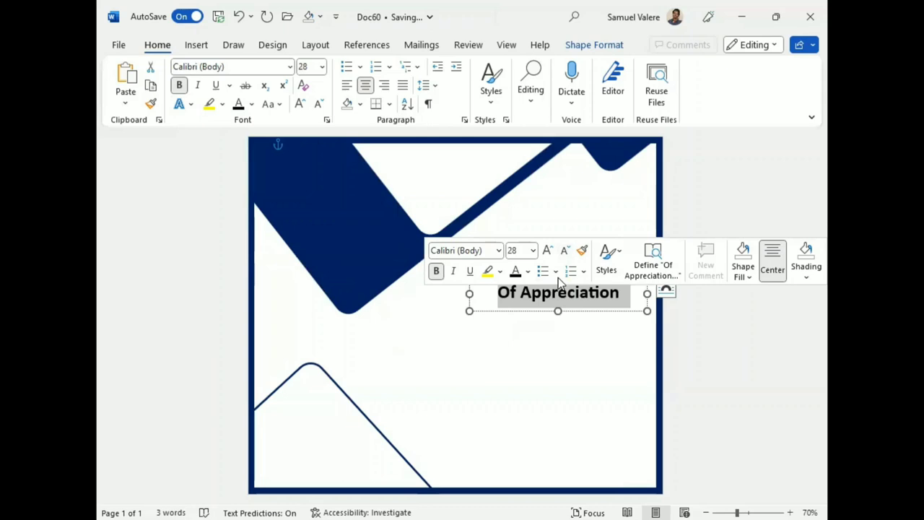
key("Escape")
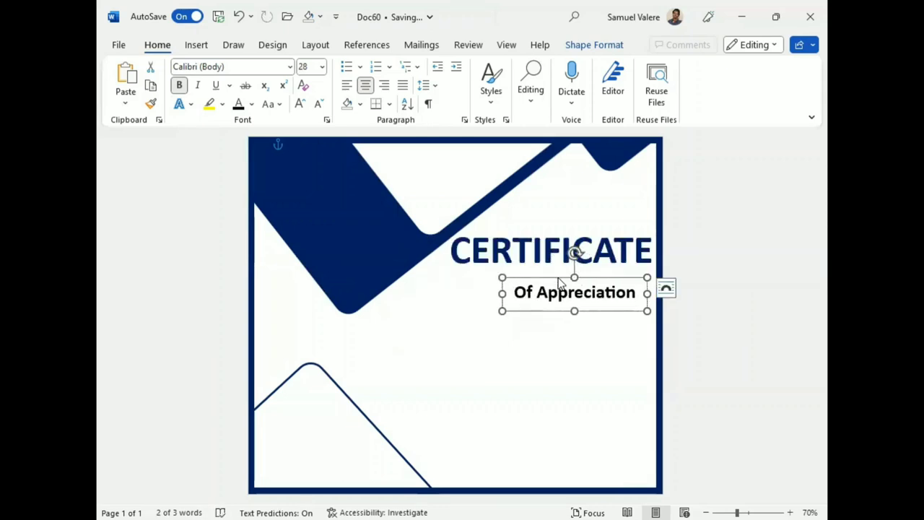
key("Up")
key("Up")
key("Up")
key("Right")
key("Right")
key("Right")
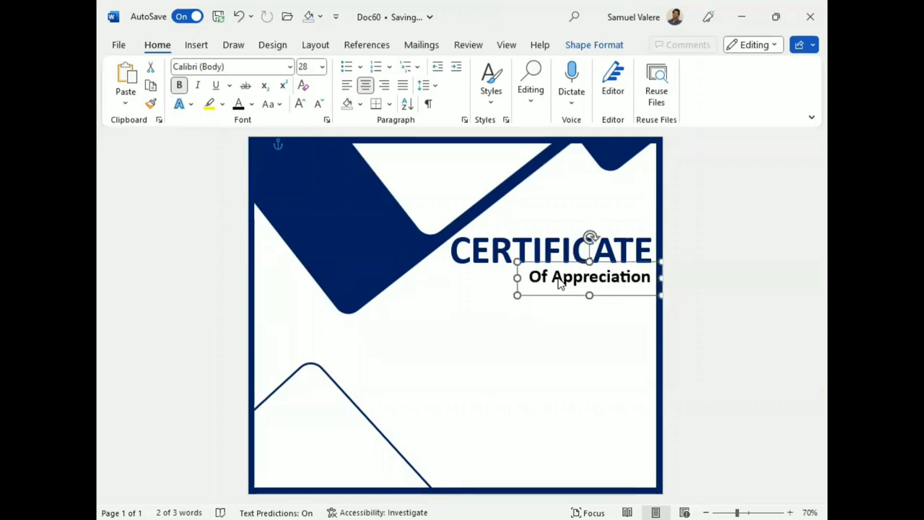
Set Of Appreciation's character spacing to Expanded by 1 pt in the Font dialog's Advanced settings
triple_click(560, 283)
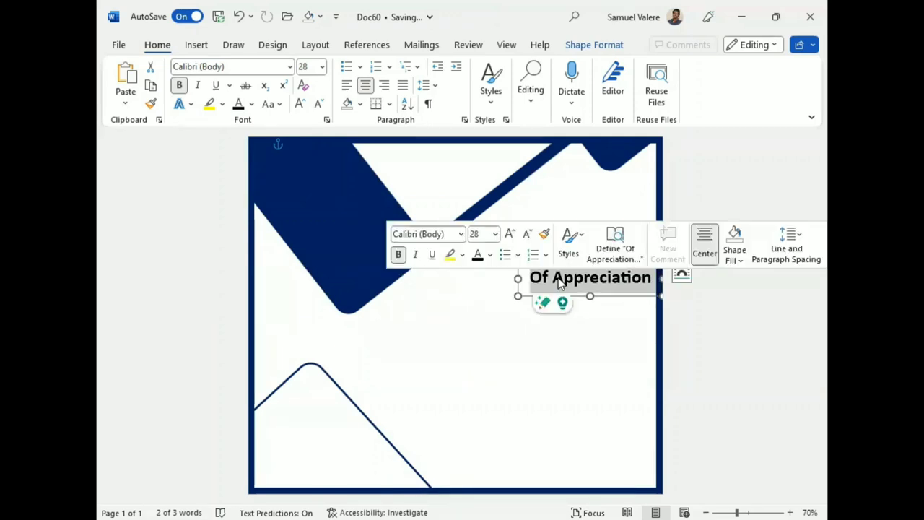
left_click(326, 119)
left_click(342, 102)
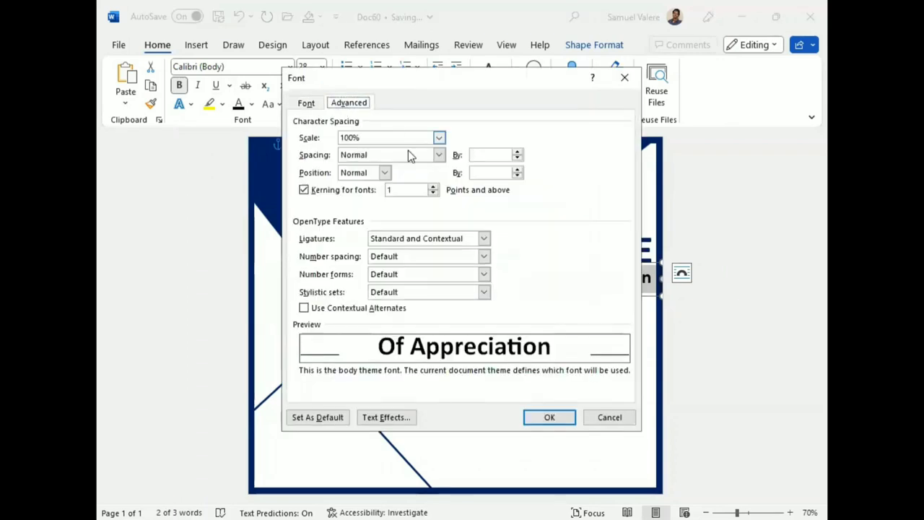
left_click(439, 155)
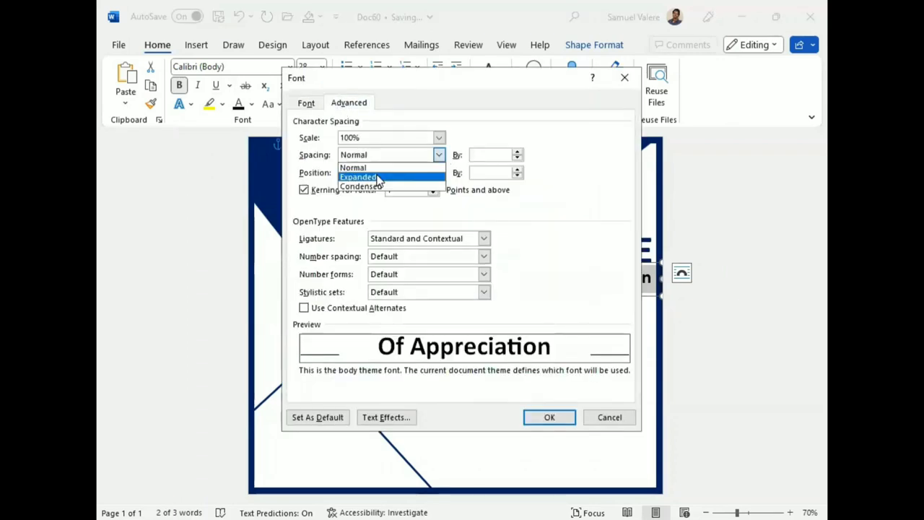
left_click(379, 177)
left_click(546, 418)
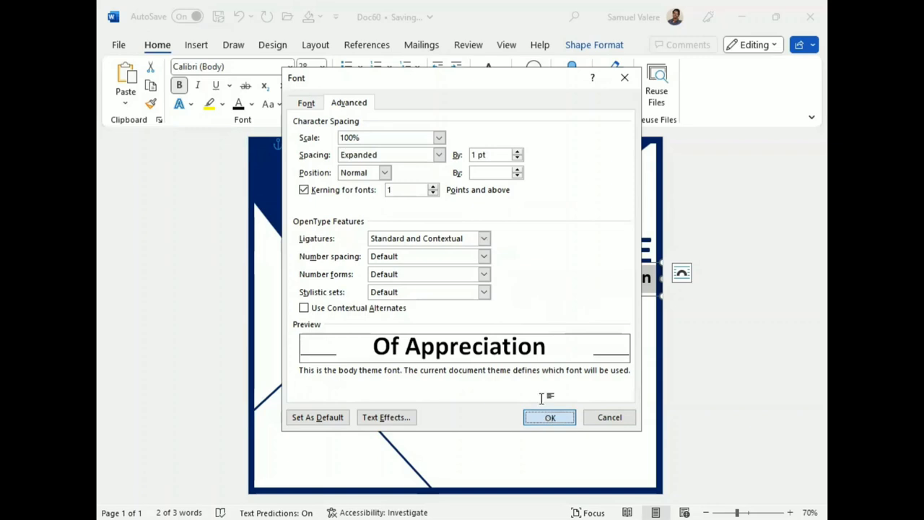
left_click(581, 294)
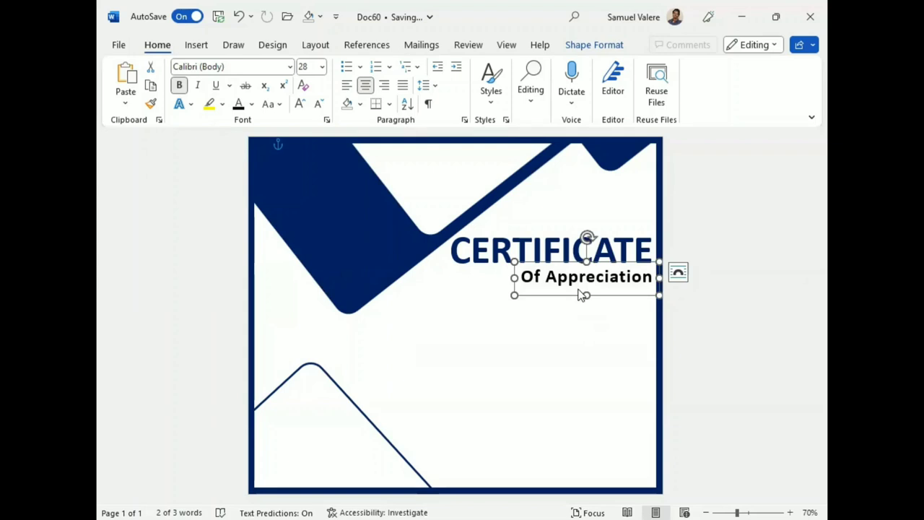
Duplicate the subtitle box below it and retype it as 'This Certificate is Greatly Presented To'
key("ctrl+c")
key("ctrl+v")
left_click_drag(580, 230, 523, 330)
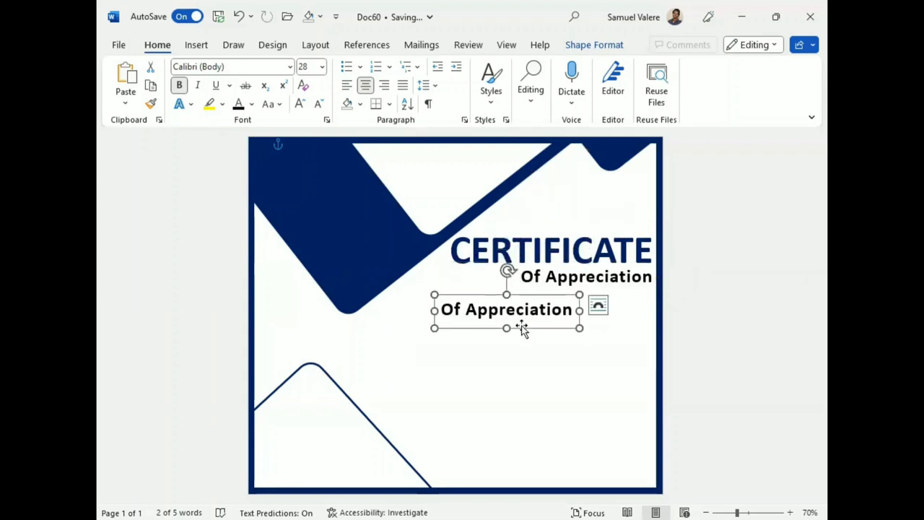
triple_click(522, 329)
type("Th")
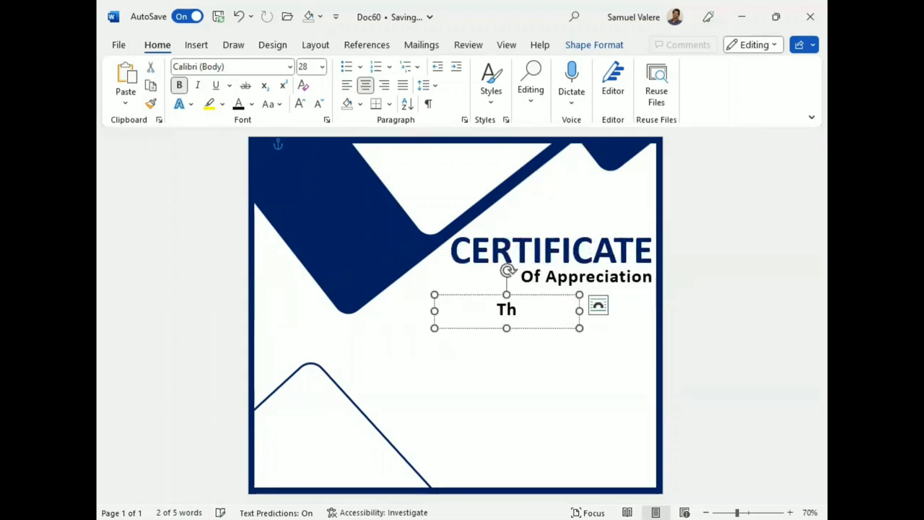
type("is Certifi")
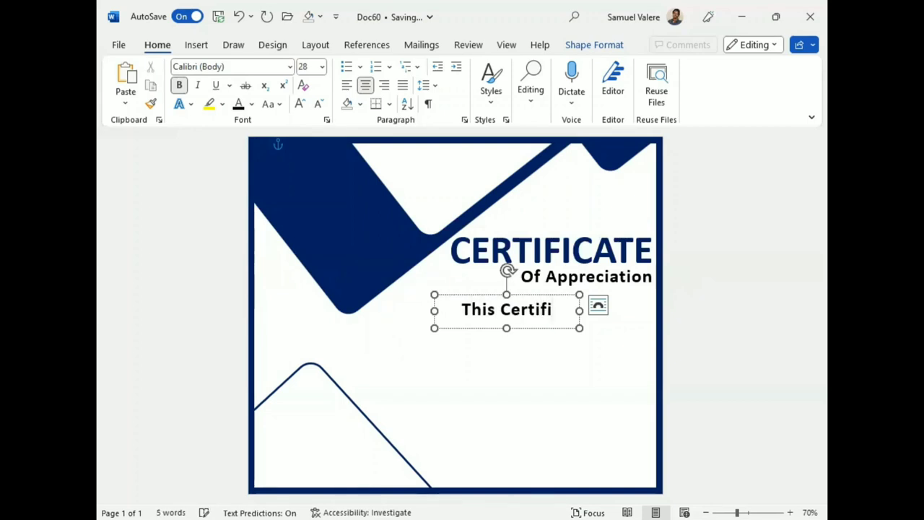
type("cate")
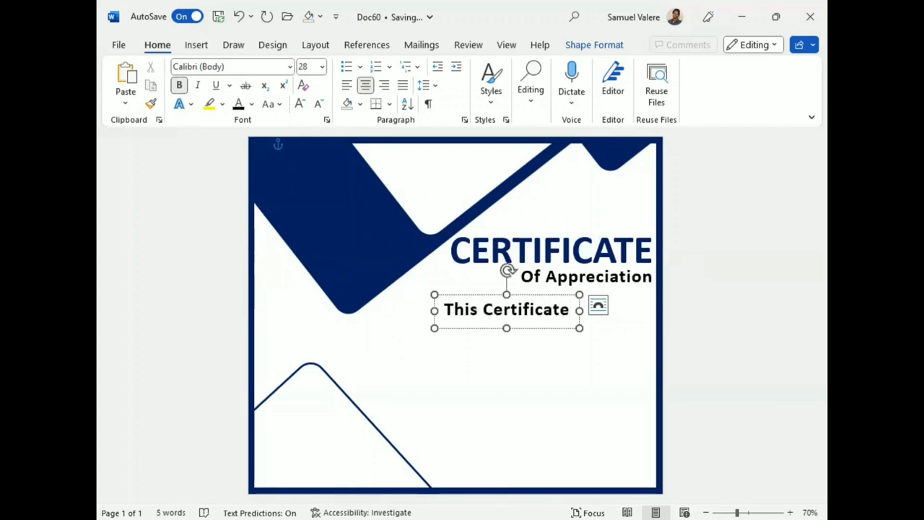
type("is p")
type("rou")
type("d")
Widen the new box to fit one line and shrink its text to 20 pt
left_click_drag(434, 310, 314, 311)
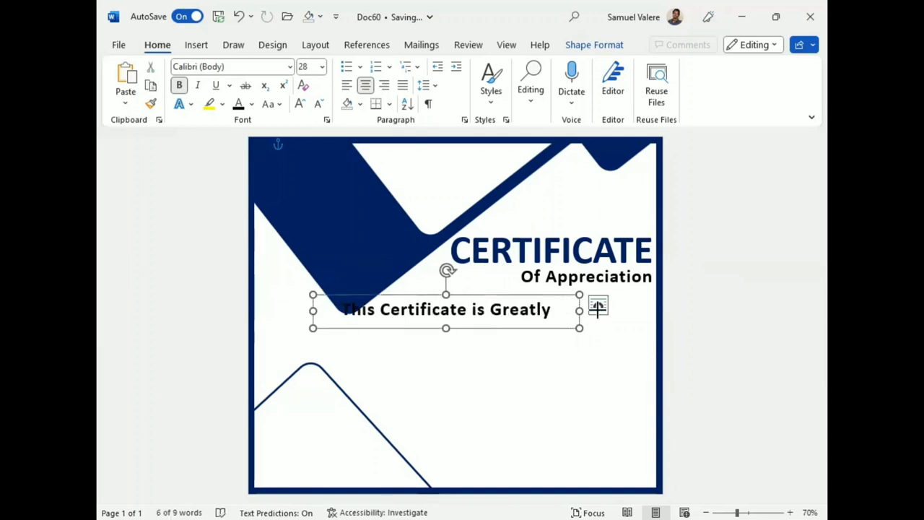
left_click_drag(580, 310, 645, 311)
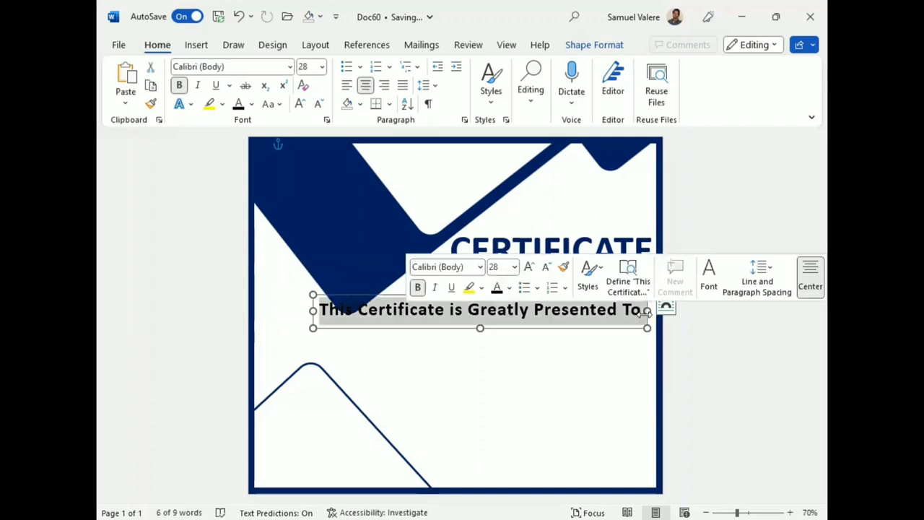
left_click(547, 268)
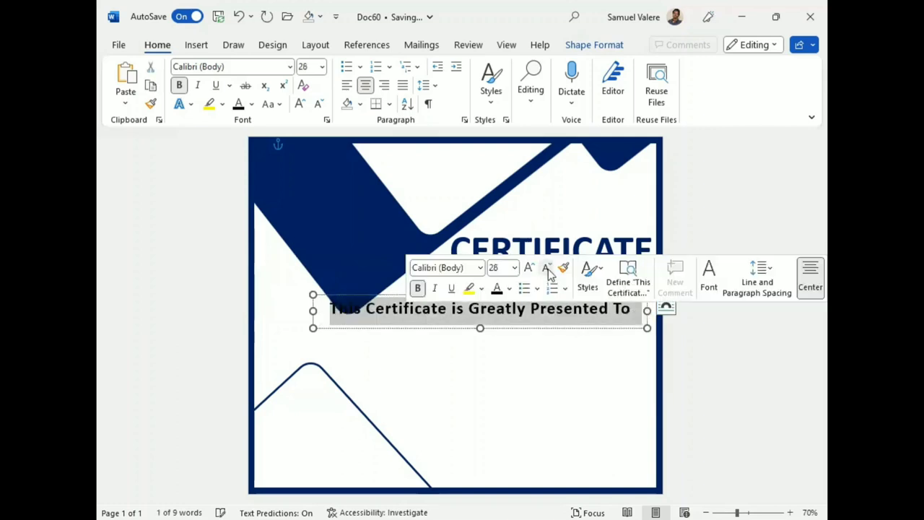
left_click(546, 268)
left_click(547, 269)
left_click(546, 268)
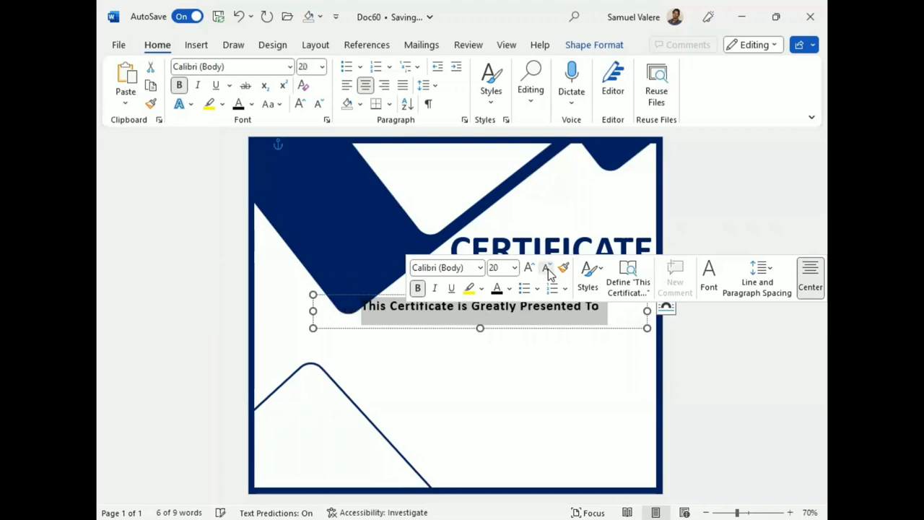
Unbold the presented-to sentence, expand its spacing to 2 pt, and narrow its box from the left
key("Escape")
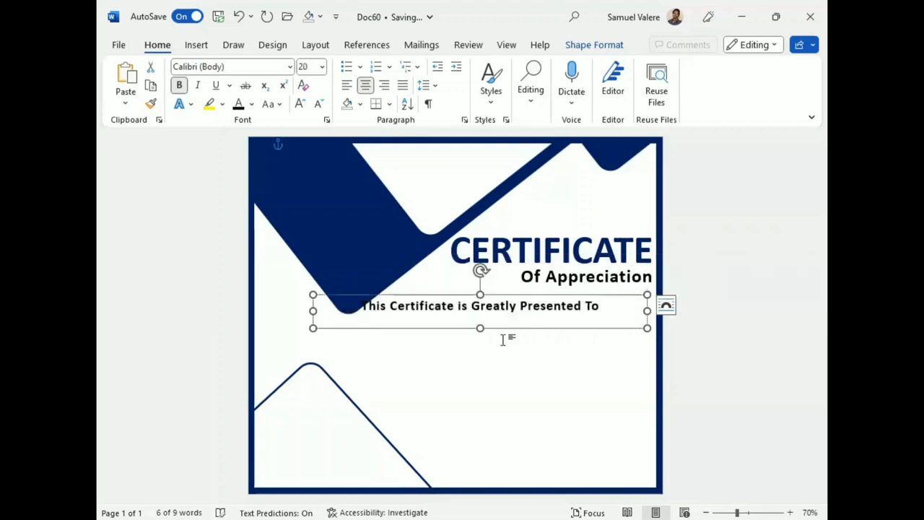
triple_click(503, 339)
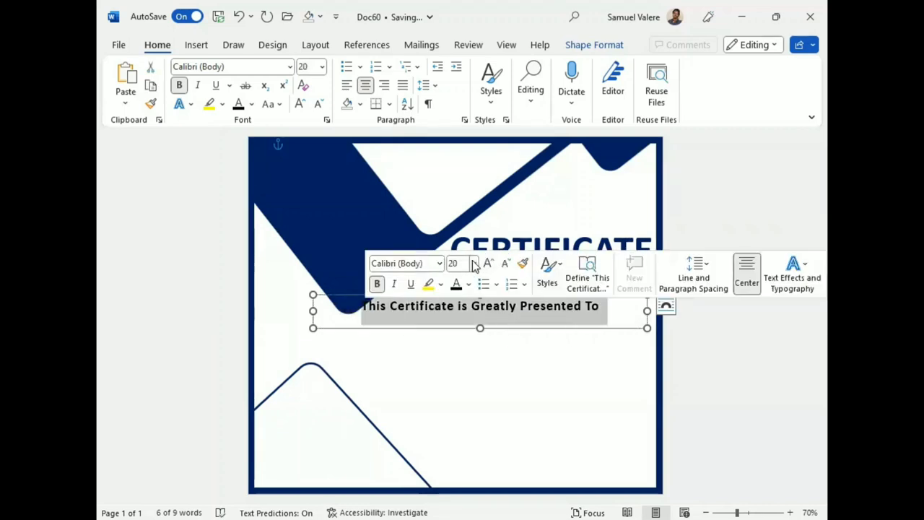
left_click(376, 284)
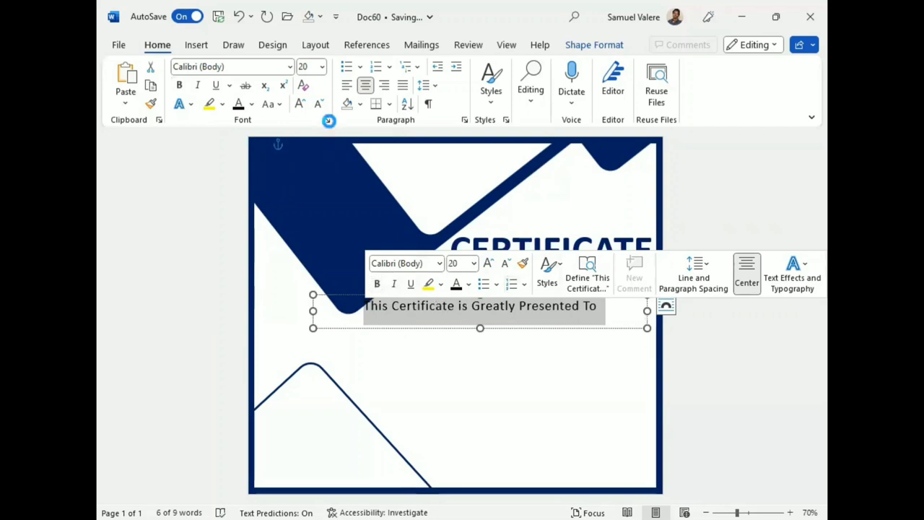
left_click(327, 120)
left_click(518, 153)
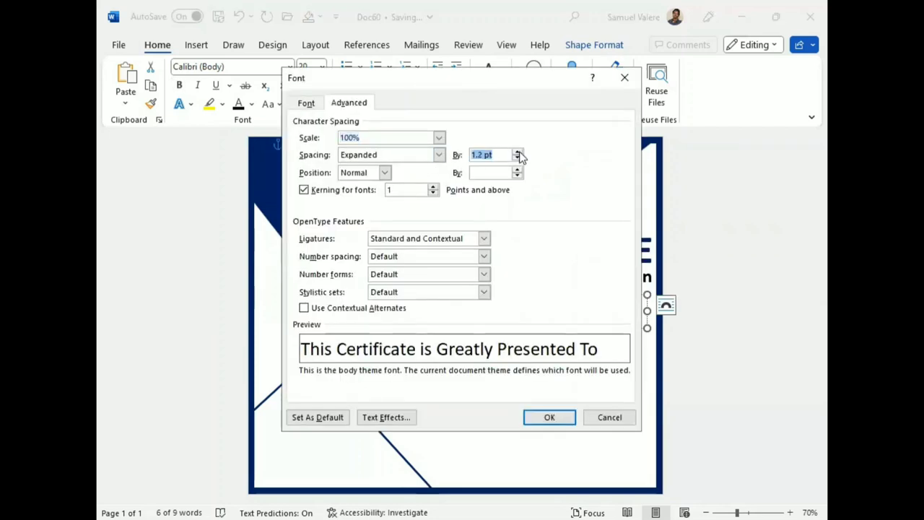
left_click(517, 153)
left_click(518, 153)
left_click(548, 417)
key("Return")
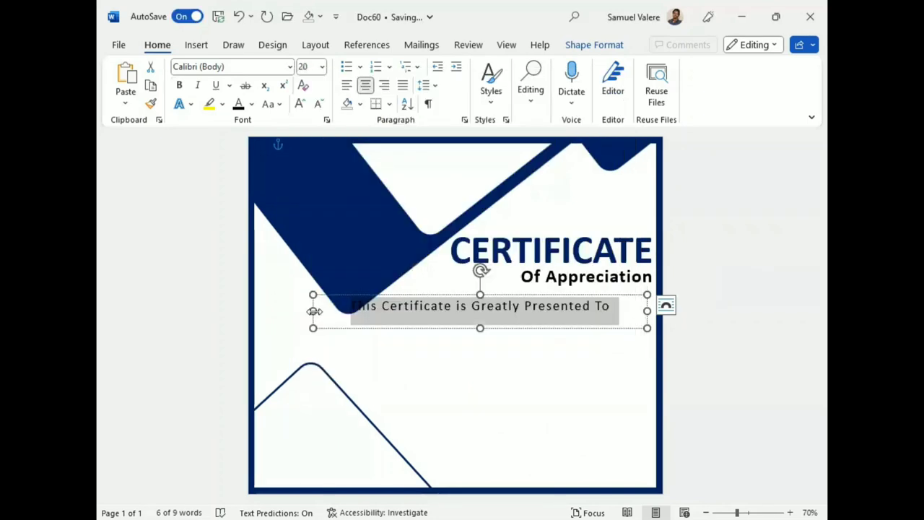
left_click_drag(314, 311, 326, 311)
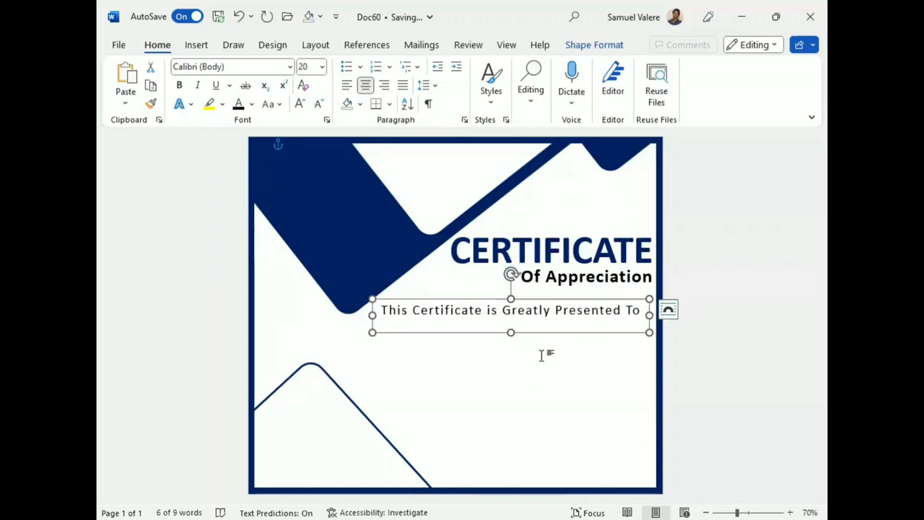
Change the CERTIFICATE title font size to 55 pt
key("ctrl+z")
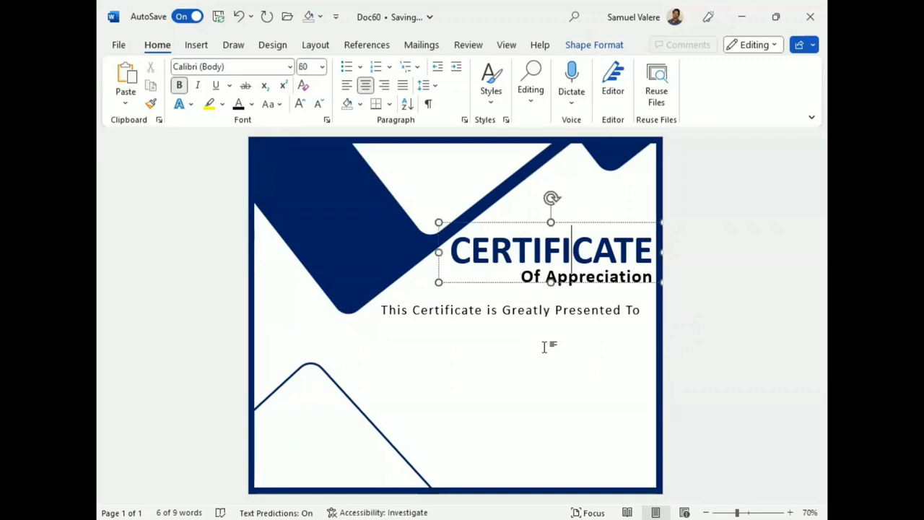
key("ctrl+a")
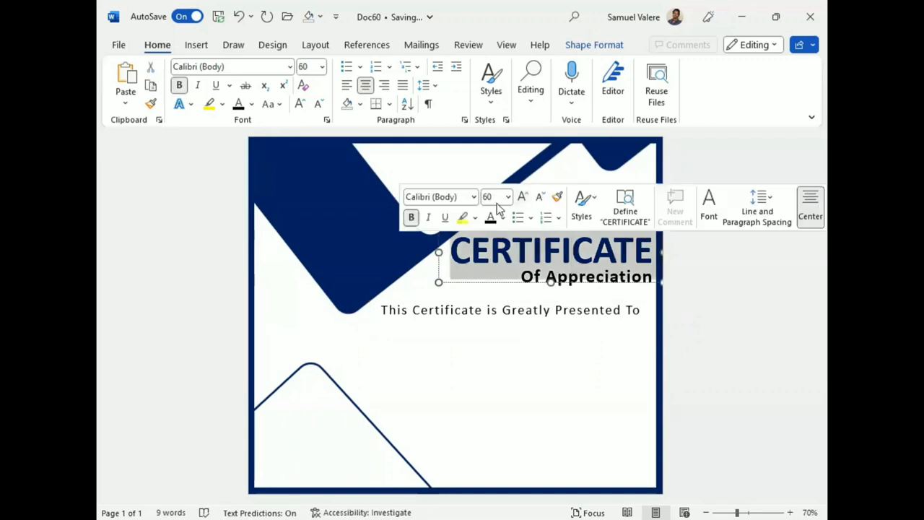
left_click(488, 197)
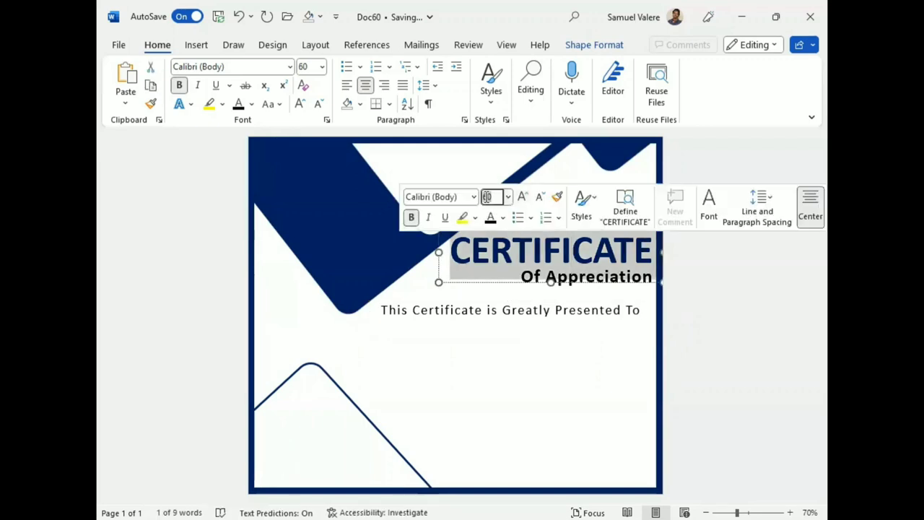
type("55")
key("Return")
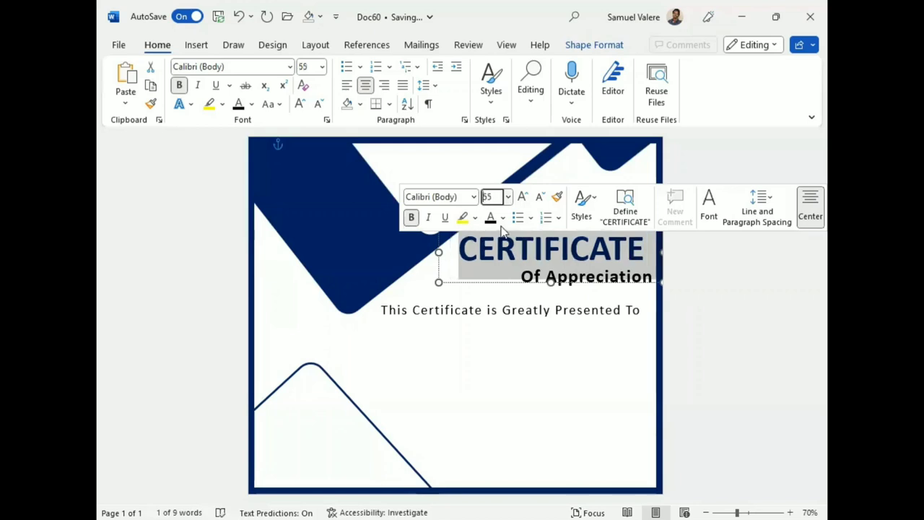
Nudge the CERTIFICATE box right and up, then move Of Appreciation up closer beneath it
left_click(503, 230)
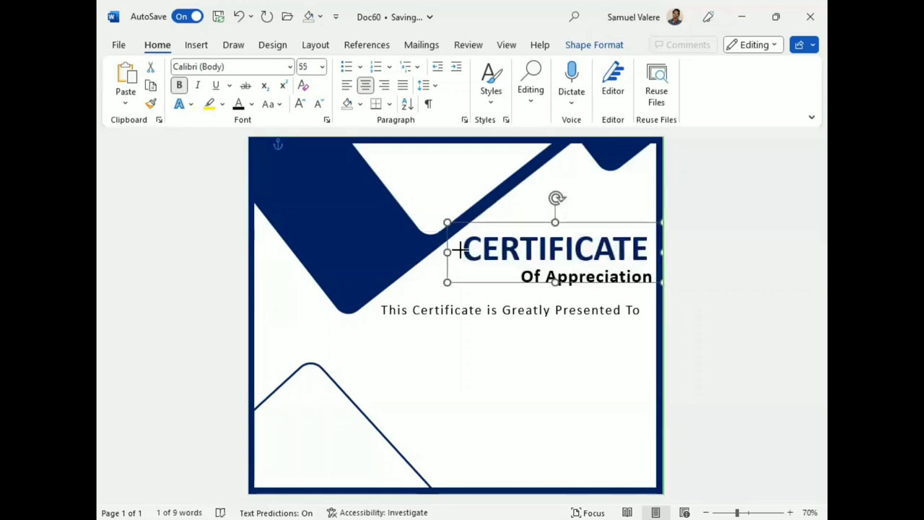
key("Right")
key("Right")
key("Right")
key("Up")
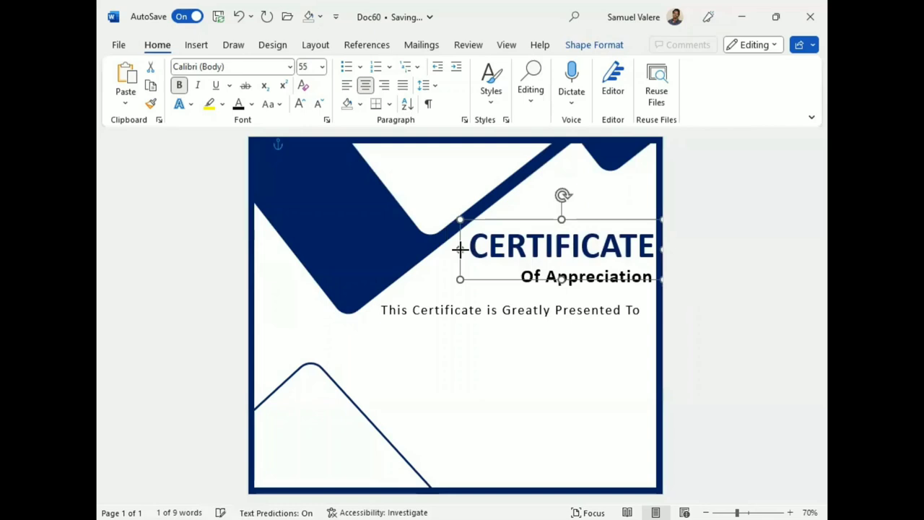
key("Up")
key("Up")
key("Up")
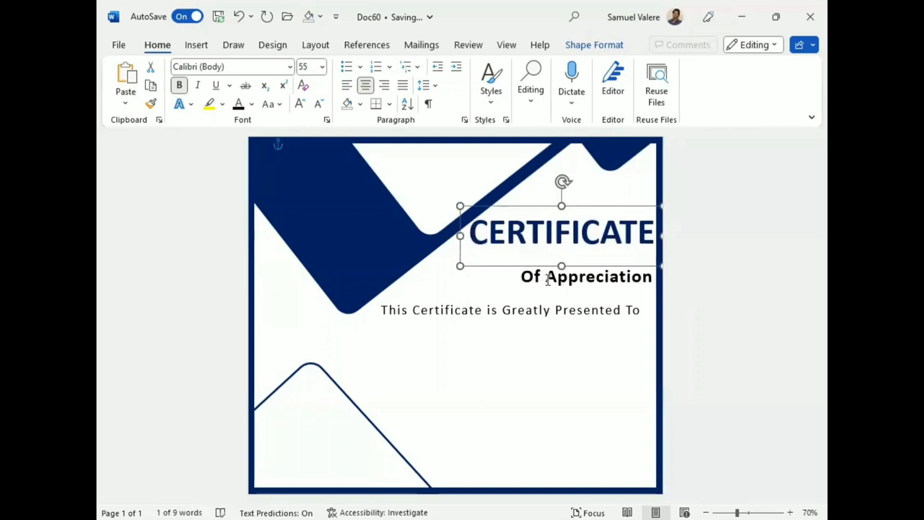
left_click(577, 294)
key("ctrl+Up")
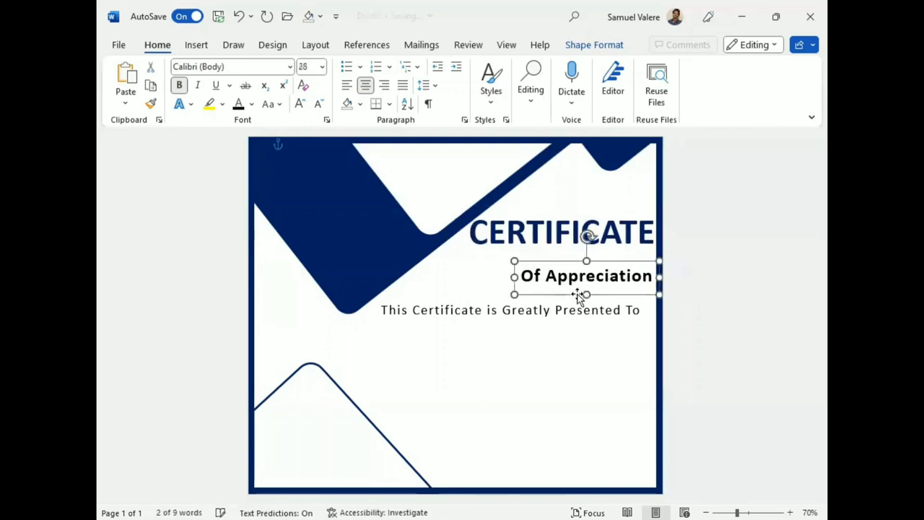
key("Up")
key("Up")
key("Up")
key("Up")
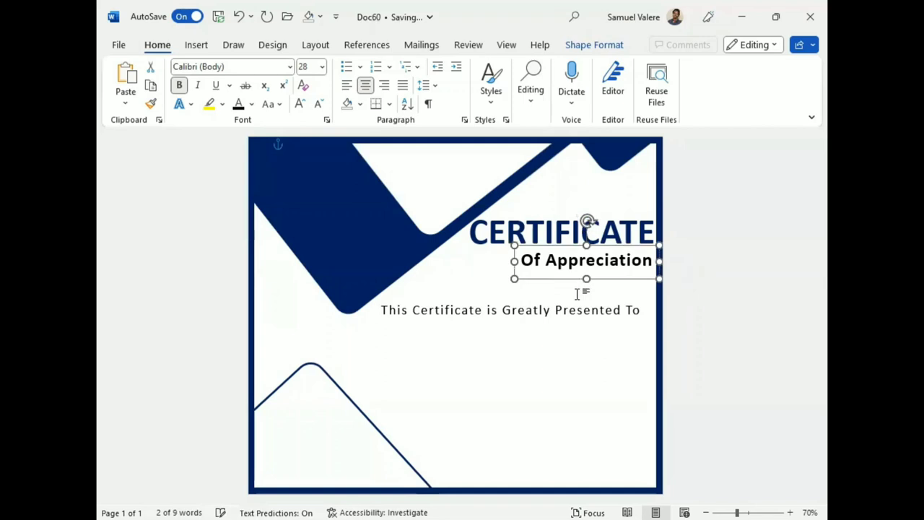
key("Up")
Shorten the presented-to box and position it right under Of Appreciation
left_click(582, 332)
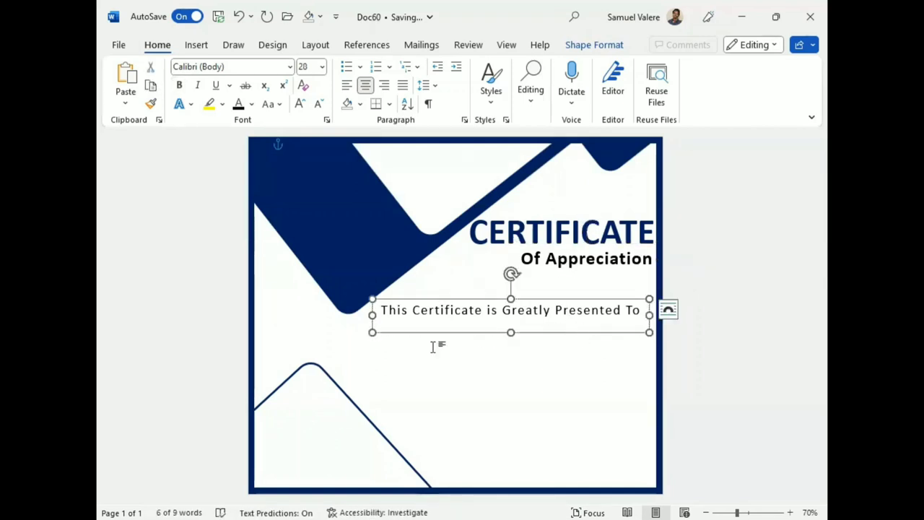
left_click_drag(510, 332, 510, 321)
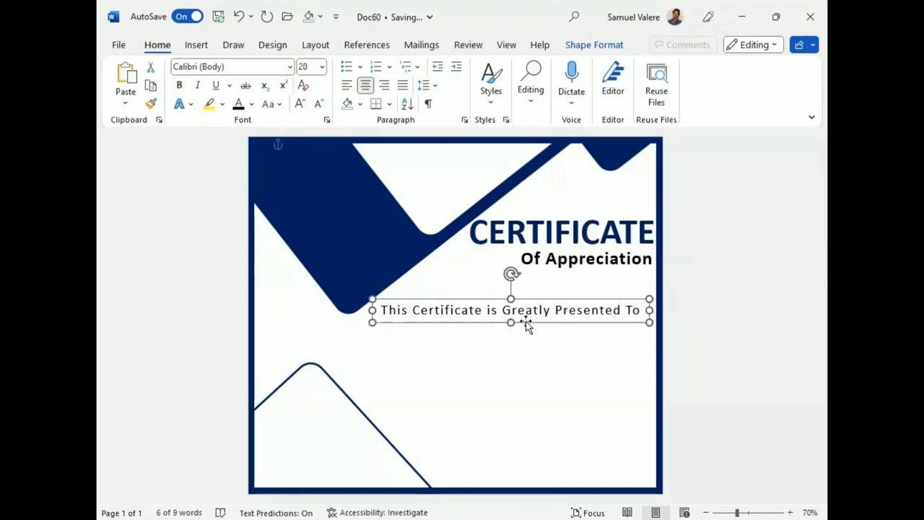
key("Up")
key("Up")
key("Up")
key("Right")
key("Right")
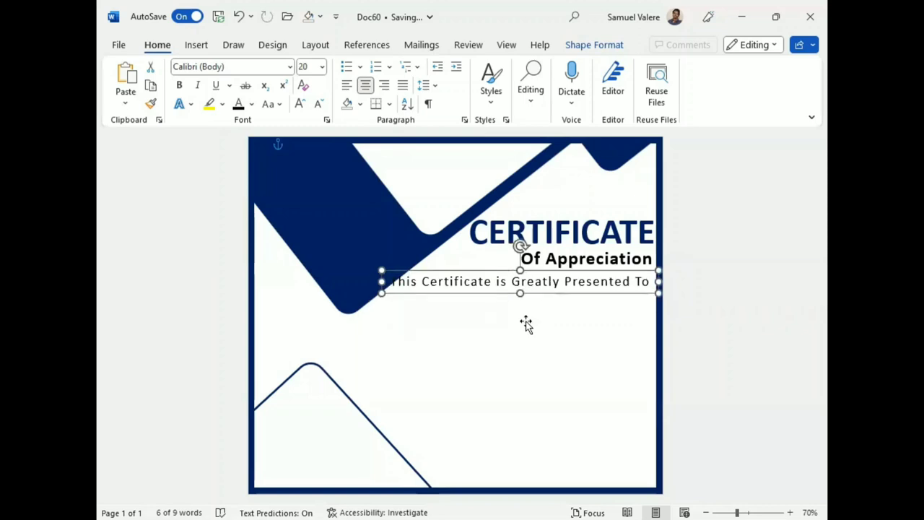
key("Down")
key("Right")
left_click(700, 353)
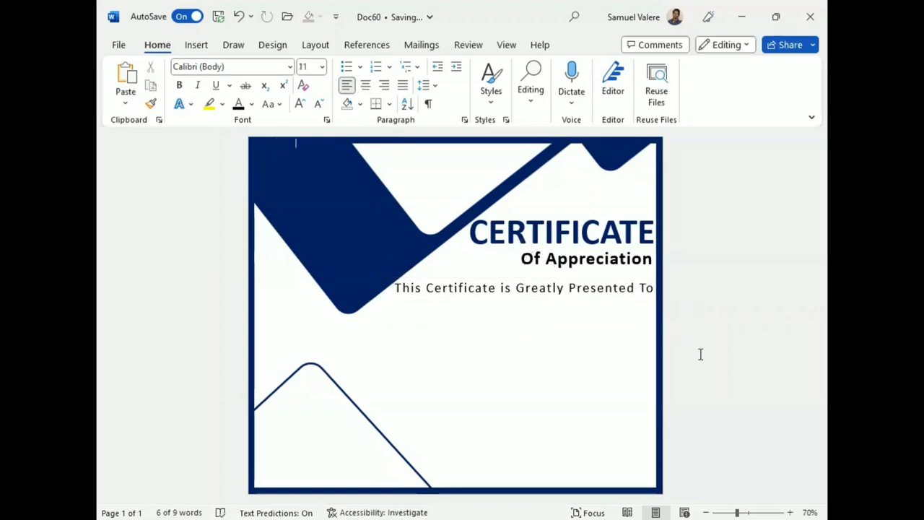
Copy the CERTIFICATE box below the presented-to line, replace its text with the recipient's name, and widen it
left_click(520, 313)
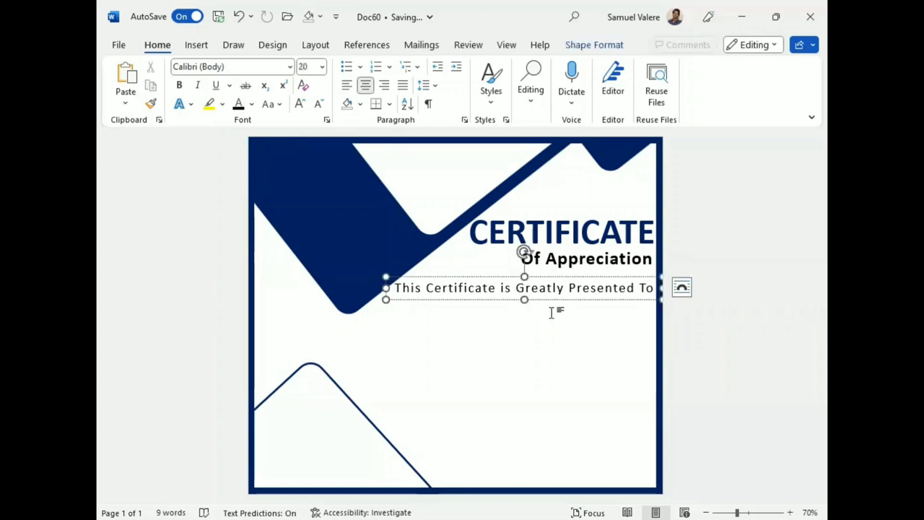
left_click(523, 226)
mouse_move(561, 216)
left_mouse_down()
mouse_move(569, 208)
mouse_move(563, 325)
left_mouse_up()
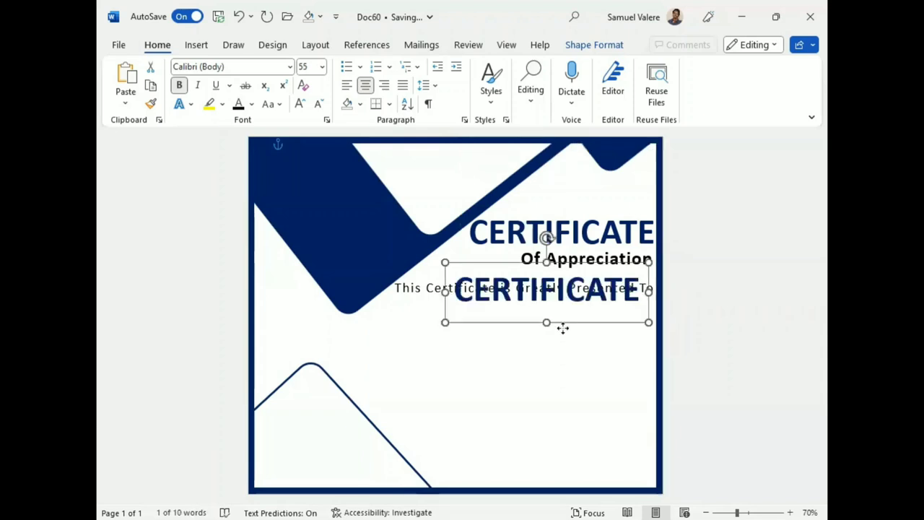
double_click(554, 314)
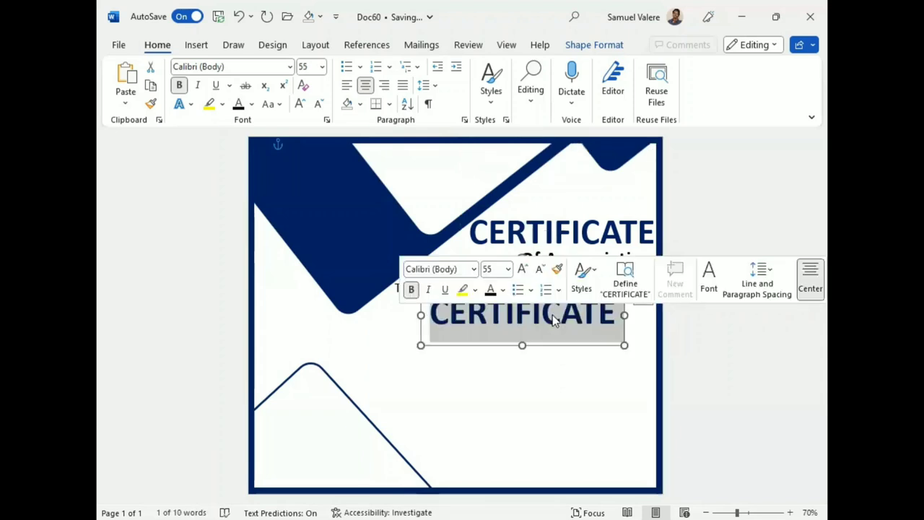
type("Elie")
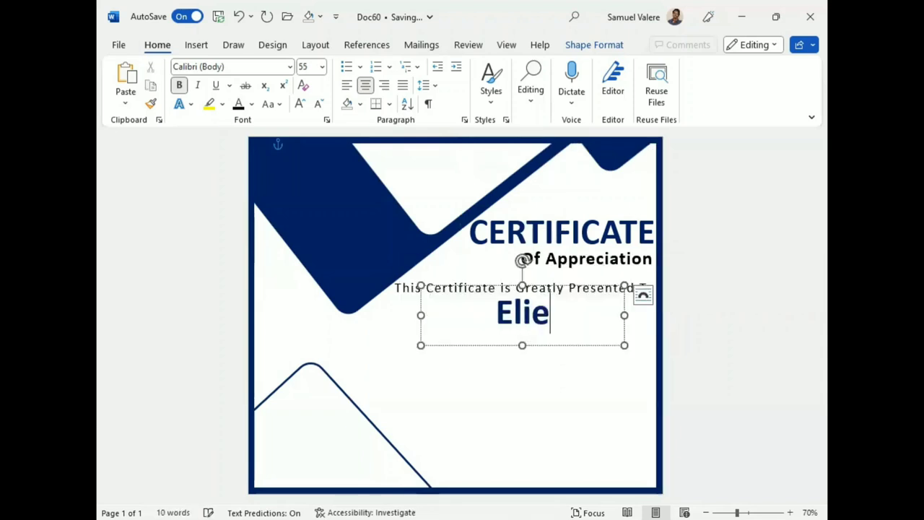
type("zer")
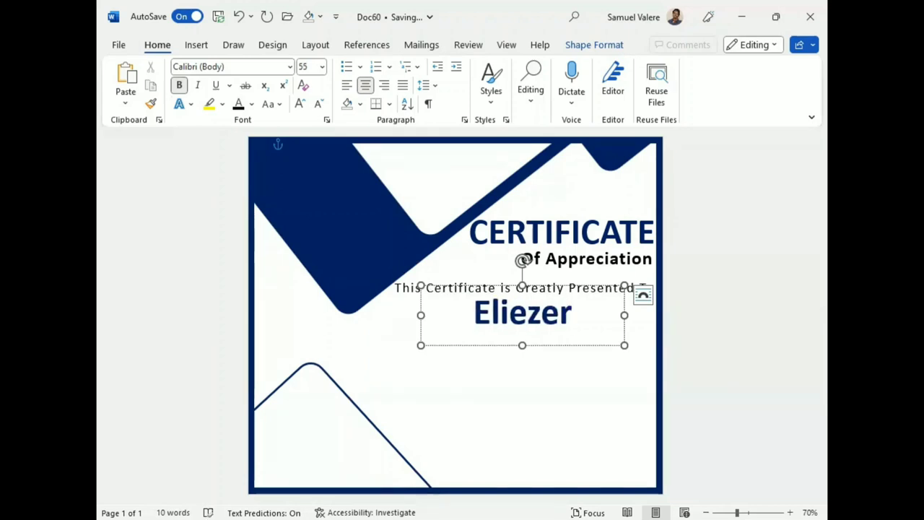
type(" Cade")
left_click_drag(421, 314, 377, 315)
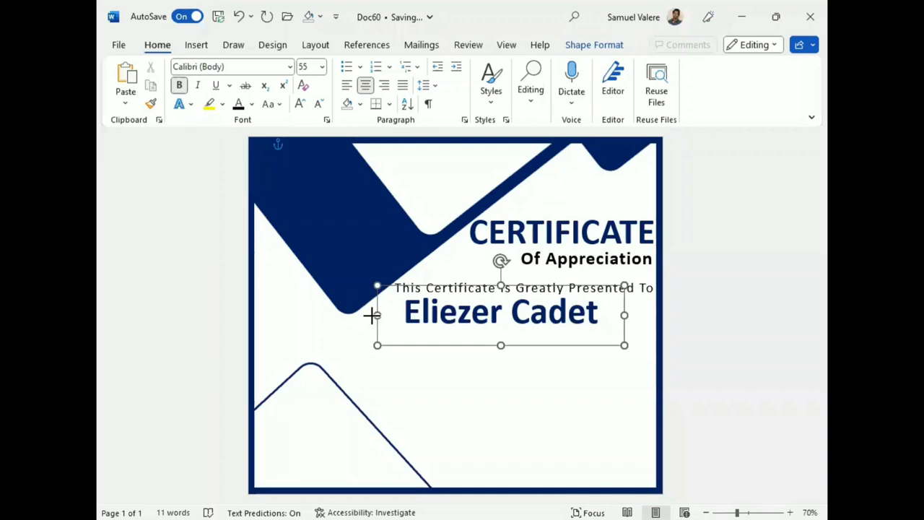
Format the name in Vivaldi at 72 pt and nudge its box right and slightly down
triple_click(518, 315)
left_click(448, 268)
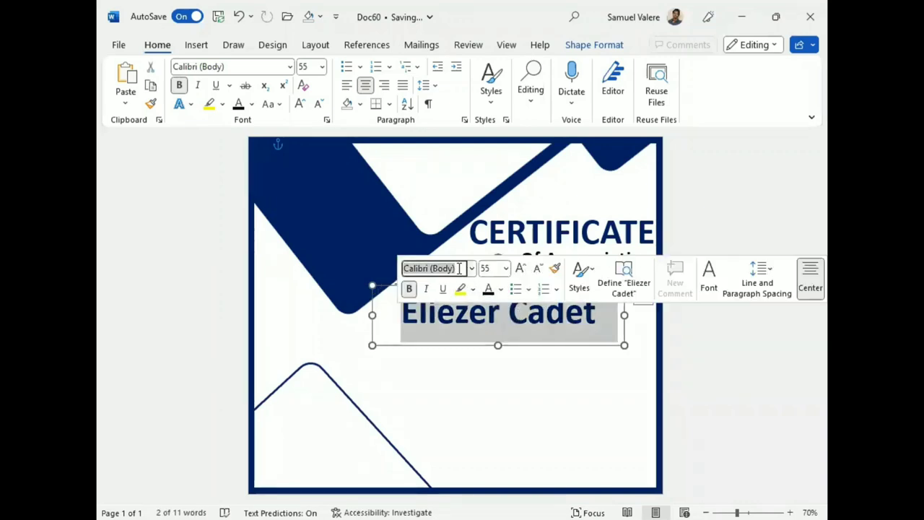
type("Vivaldi")
key("Return")
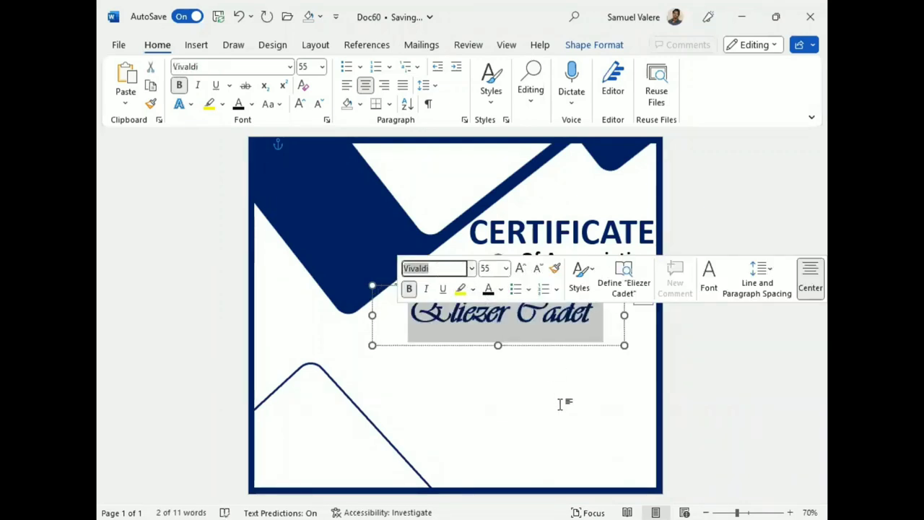
left_click(300, 103)
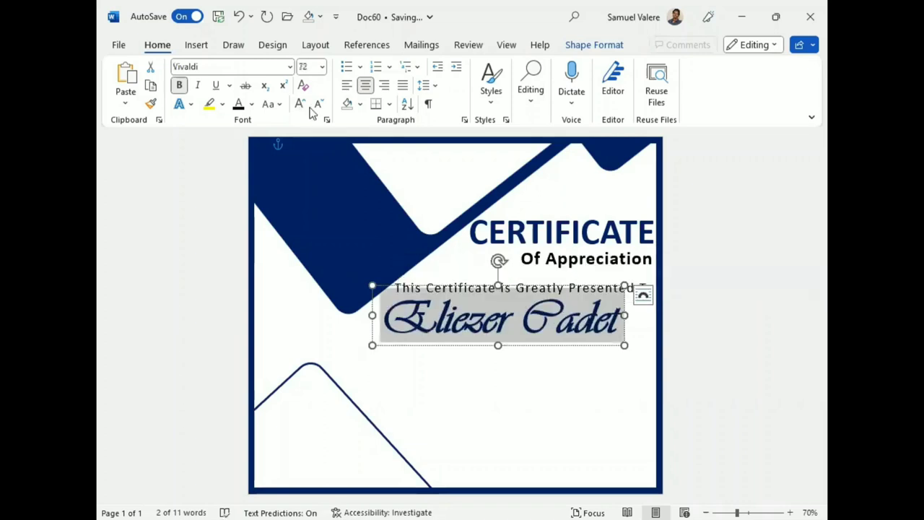
key("Escape")
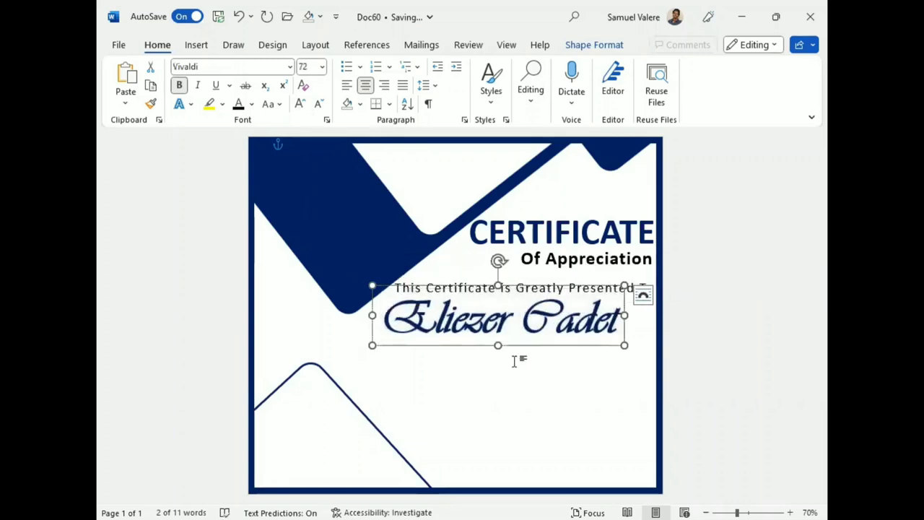
key("Right")
key("Right")
key("Right")
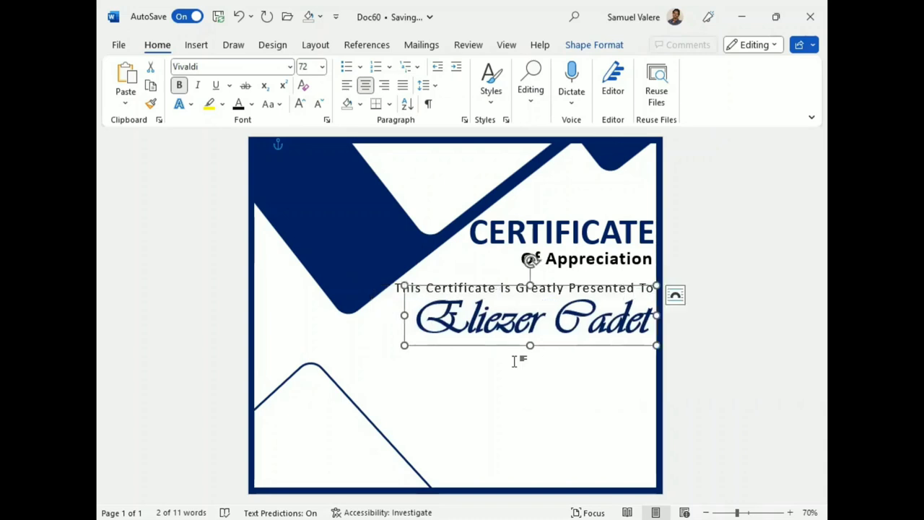
key("Down")
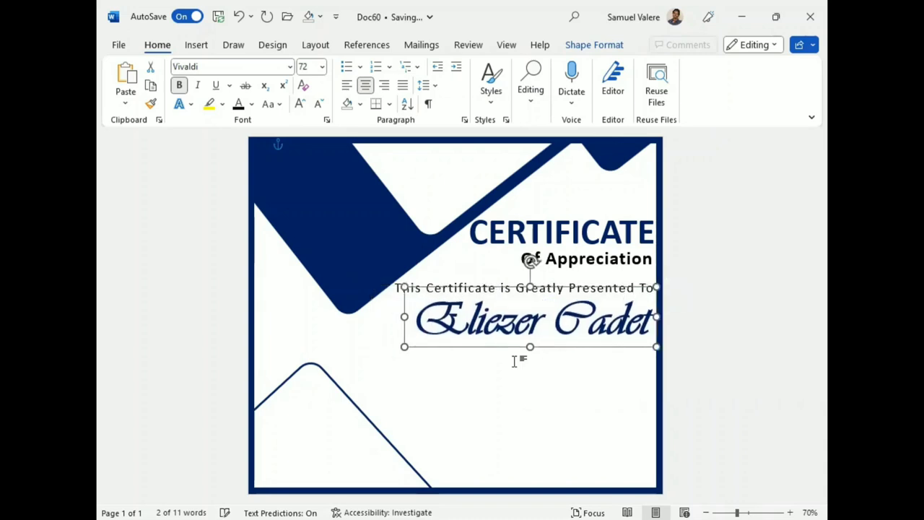
key("Down")
key("Down")
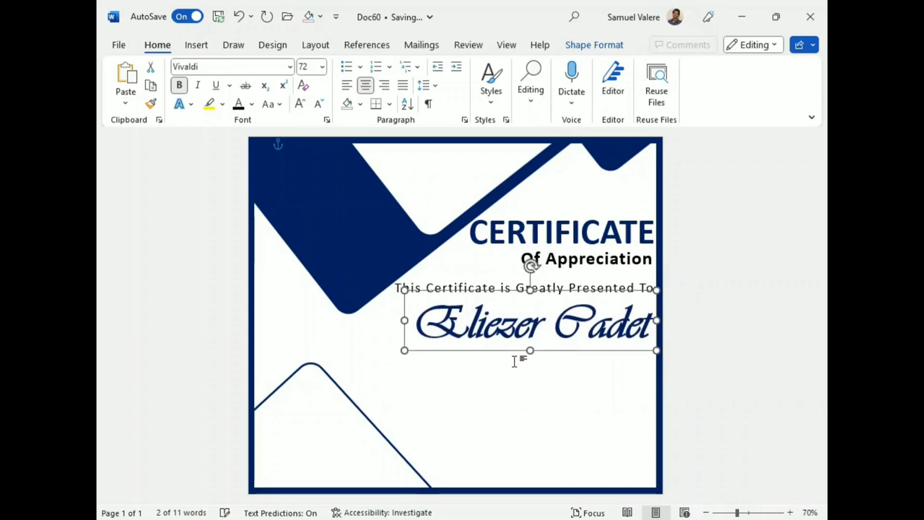
Draw a text box below the recipient's name and paste the thank-you message into it
left_click(199, 46)
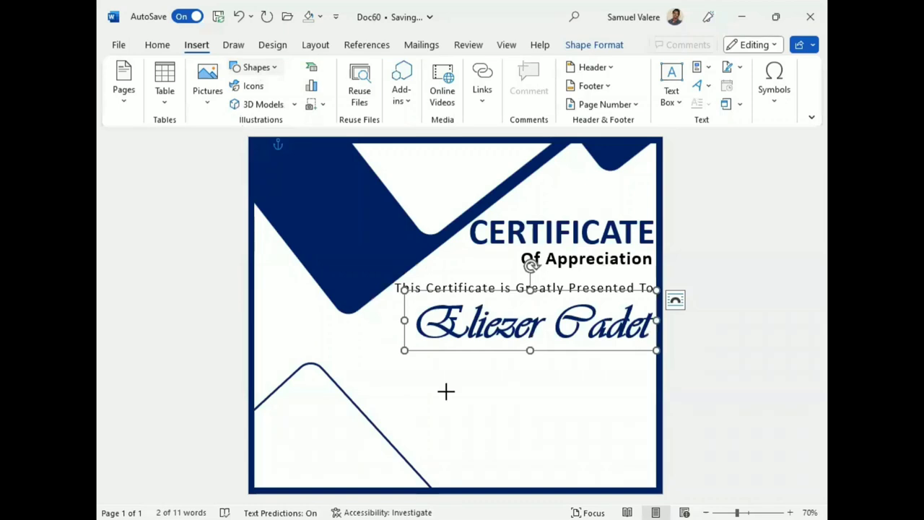
left_click_drag(445, 391, 609, 449)
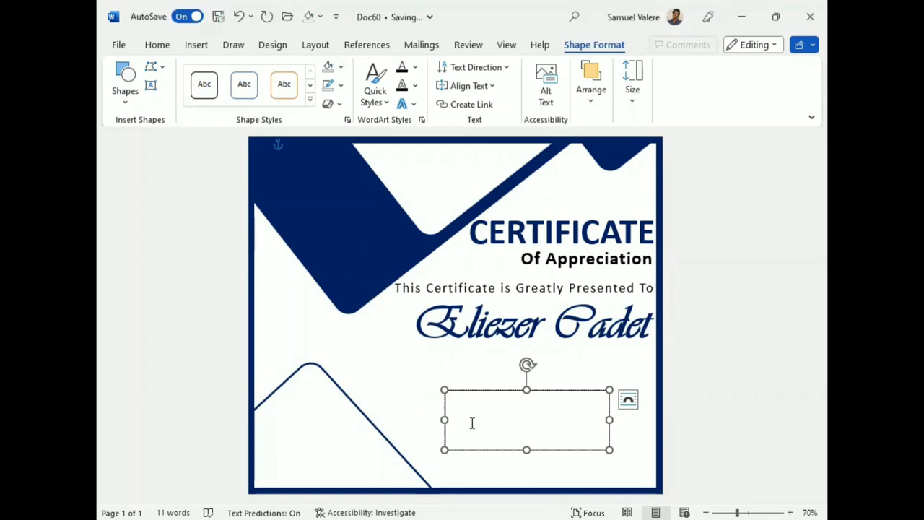
type("Team members are always talking about your hard work and helpful attitude. Thank you for being such an amazing role model!")
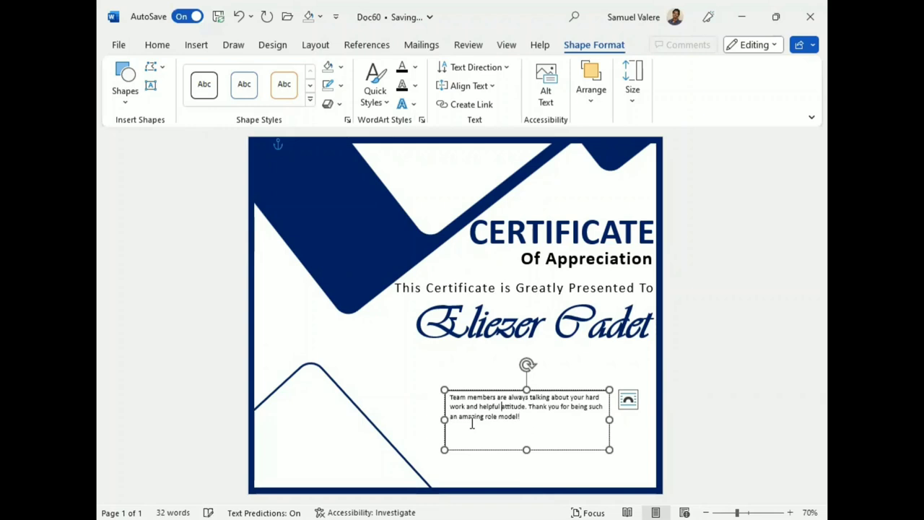
Enlarge the message text to 16 pt, adjust the box width, and right-align it
key("ctrl+a")
left_click(560, 361)
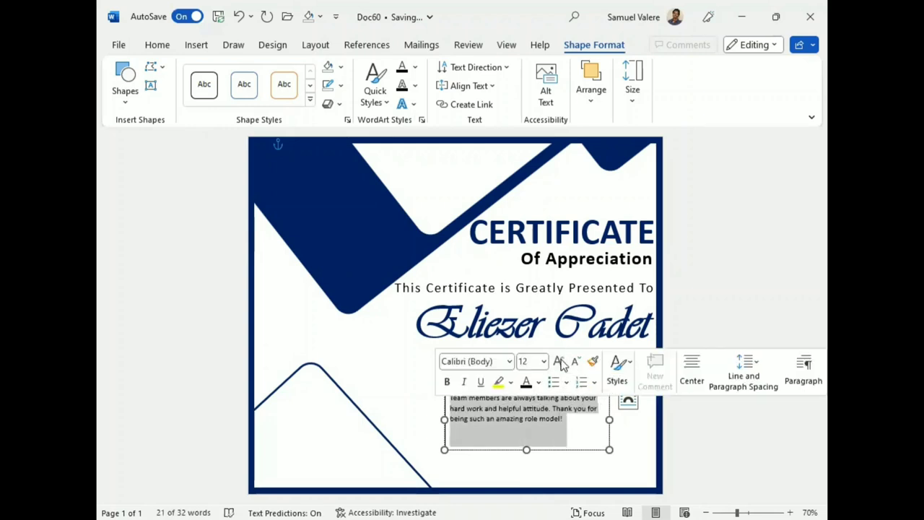
left_click(560, 361)
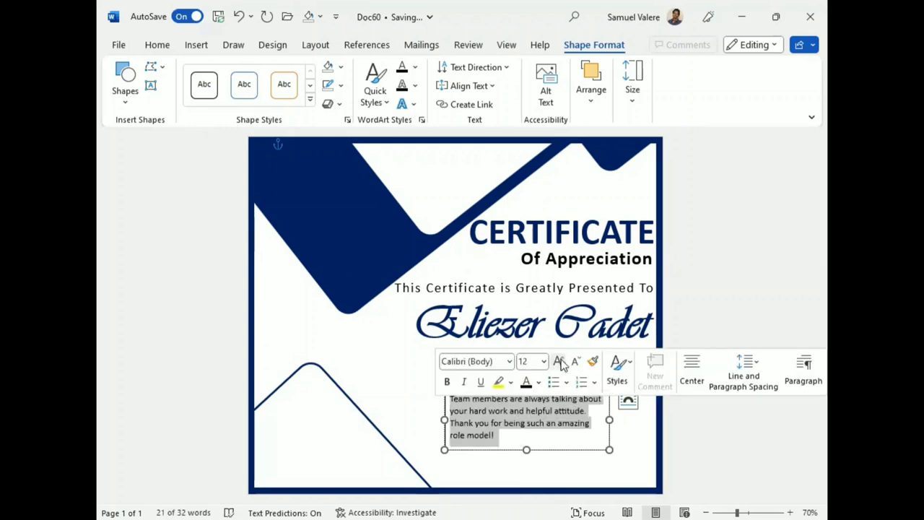
left_click(513, 395)
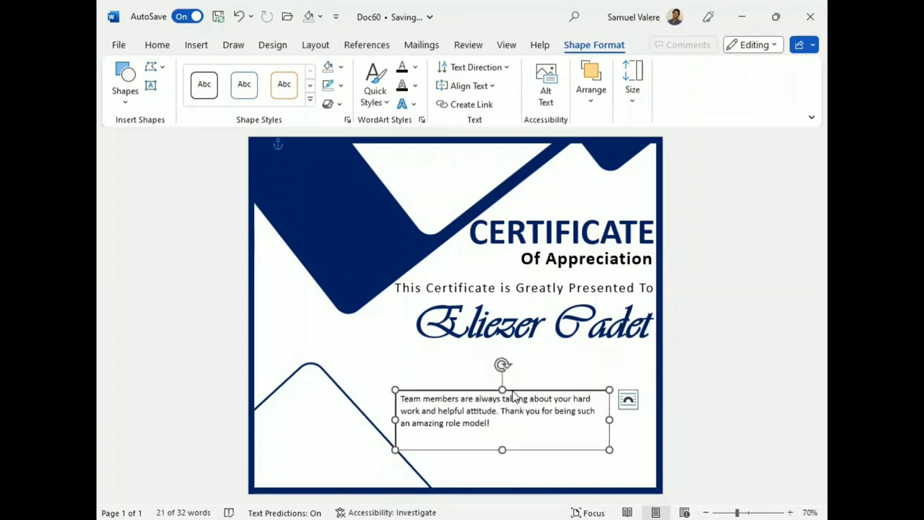
key("ctrl+a")
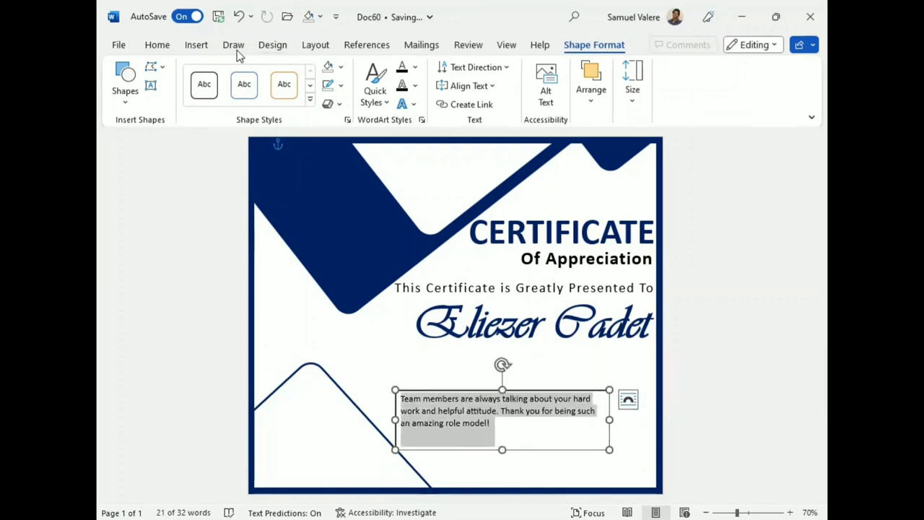
left_click(157, 44)
key("ctrl+r")
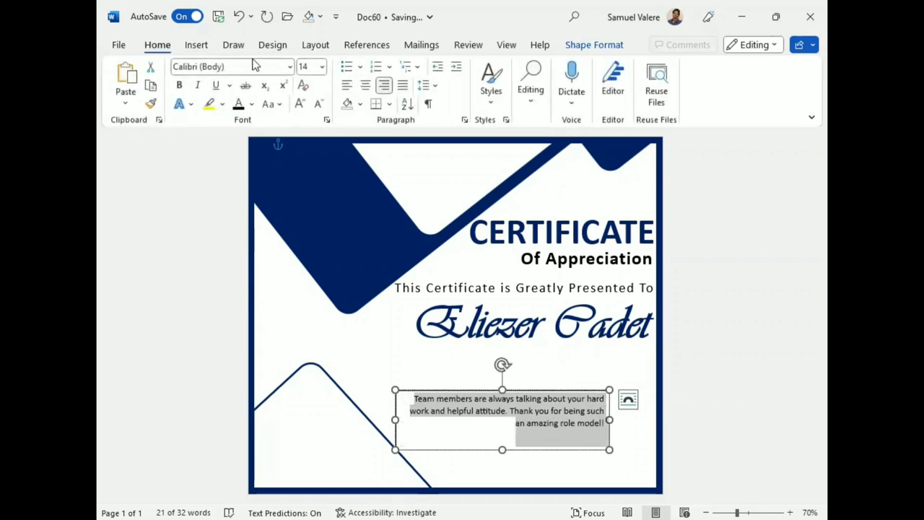
key("Escape")
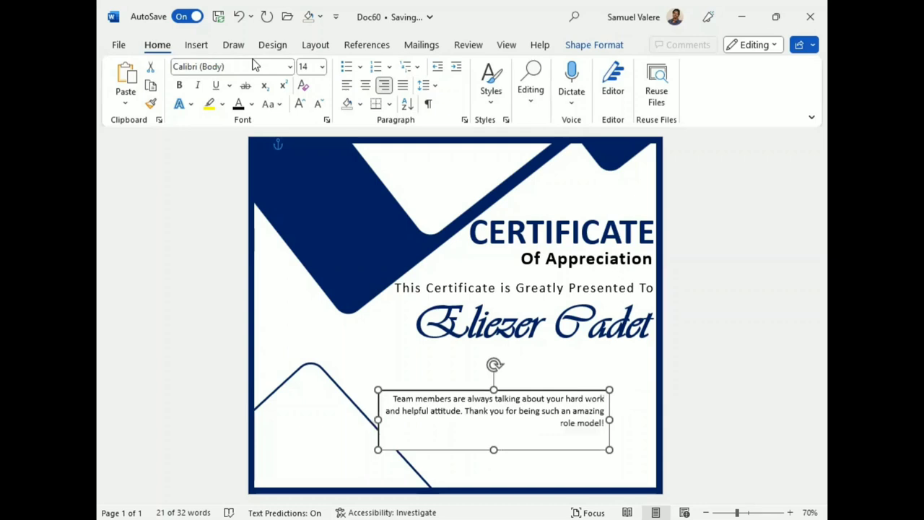
key("shift+Left")
key("Return")
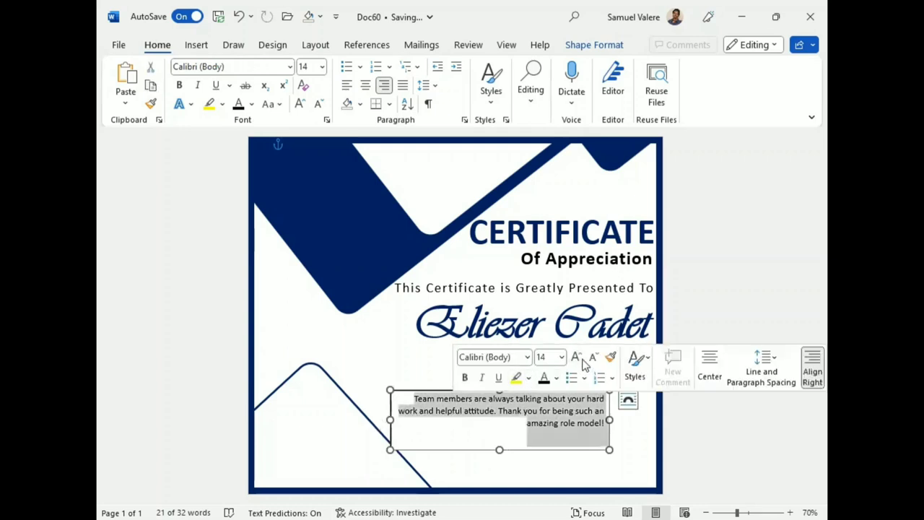
key("ctrl+shift+period")
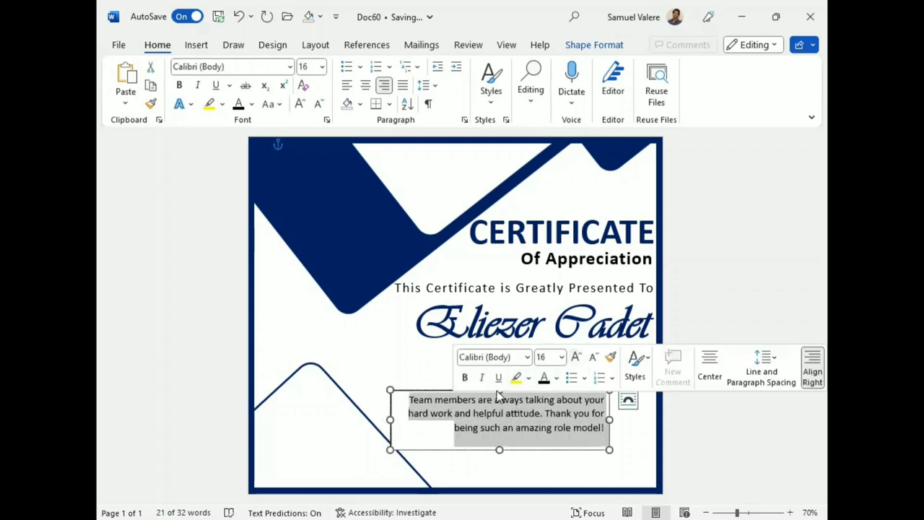
key("Escape")
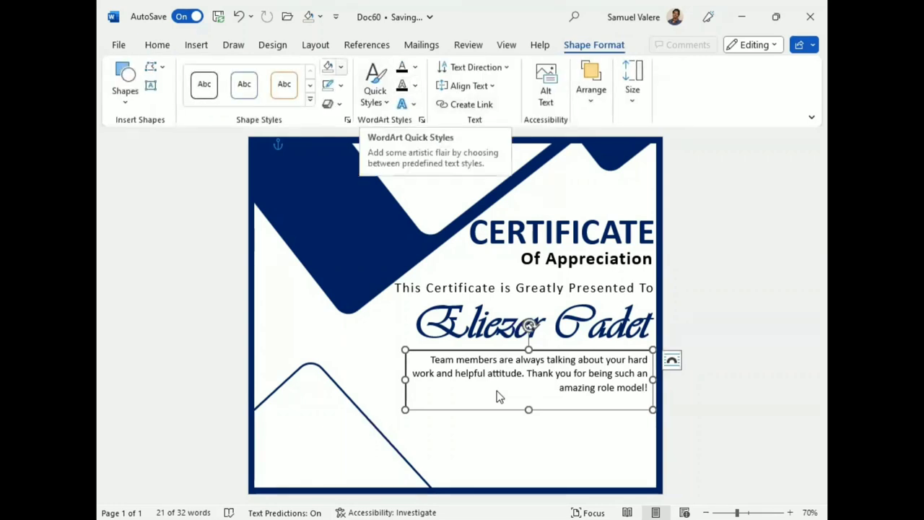
Remove the message box's border with No Outline
left_click(340, 67)
left_click(341, 86)
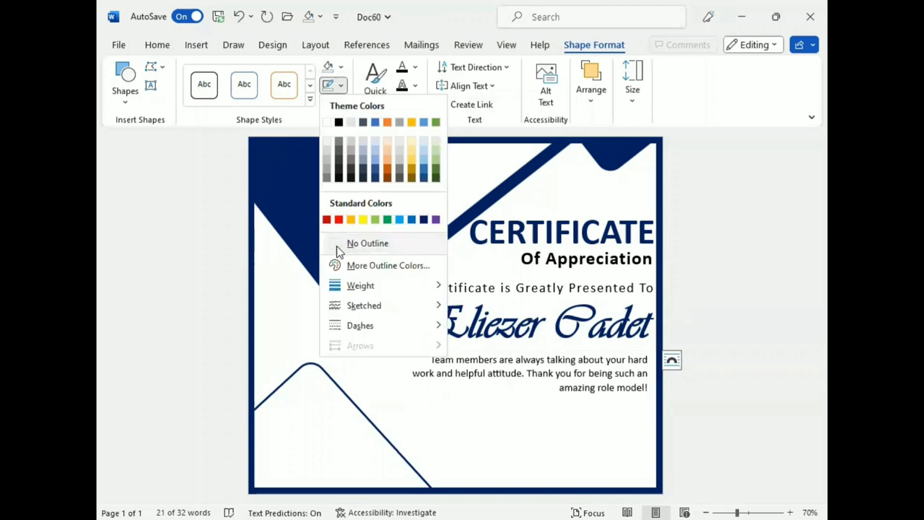
left_click(337, 267)
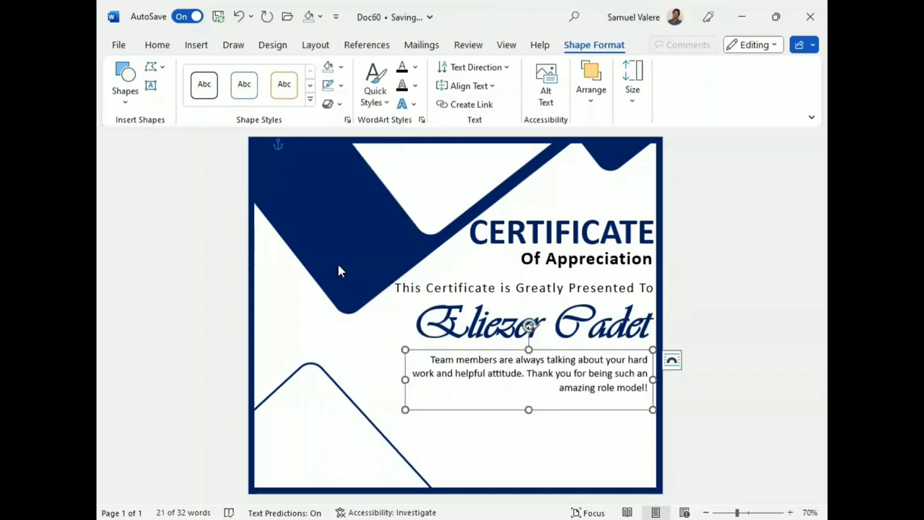
left_click(521, 459)
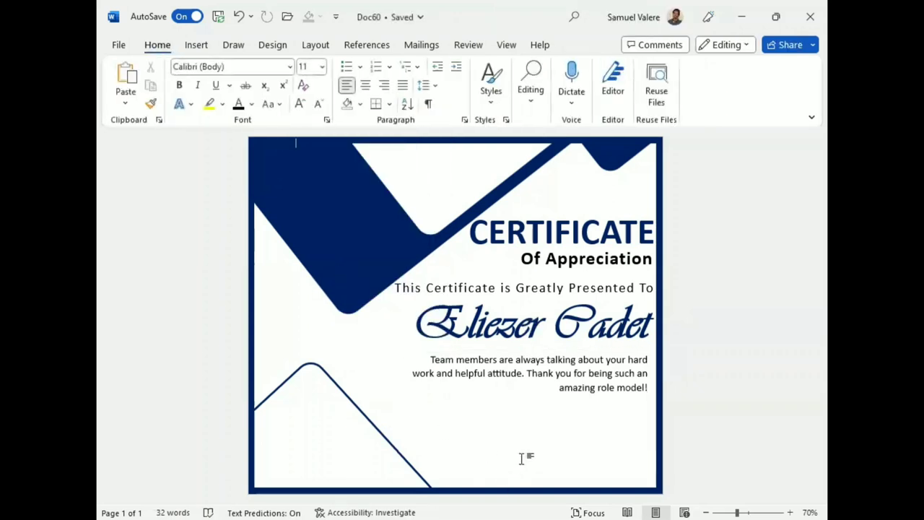
Draw two short straight lines along the bottom of the page, left and right
left_click(194, 45)
left_click(261, 68)
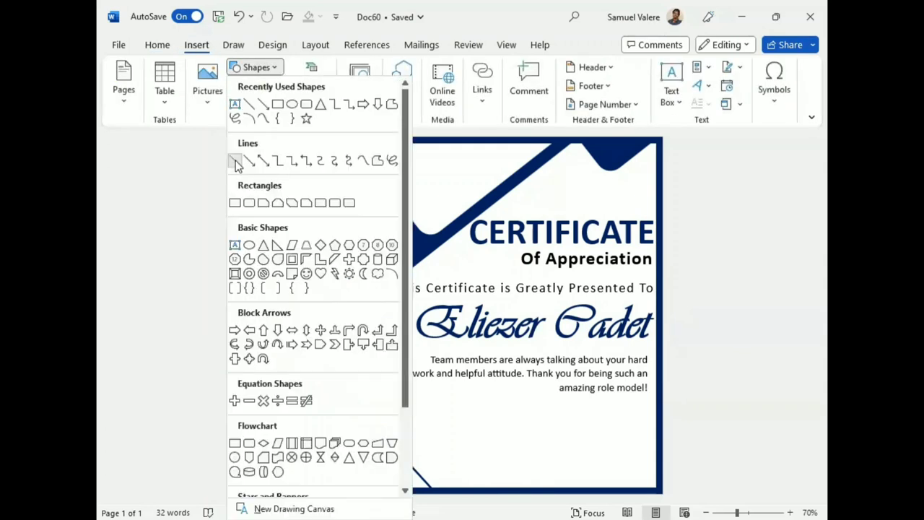
left_click(238, 165)
mouse_move(439, 467)
left_mouse_down()
mouse_move(504, 458)
mouse_move(507, 468)
mouse_move(482, 483)
mouse_move(473, 472)
left_mouse_up()
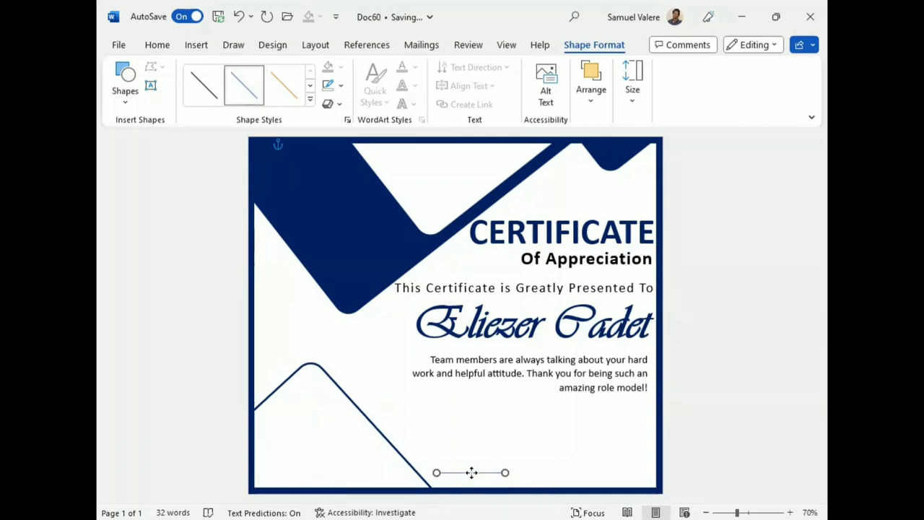
left_click_drag(473, 471, 480, 387)
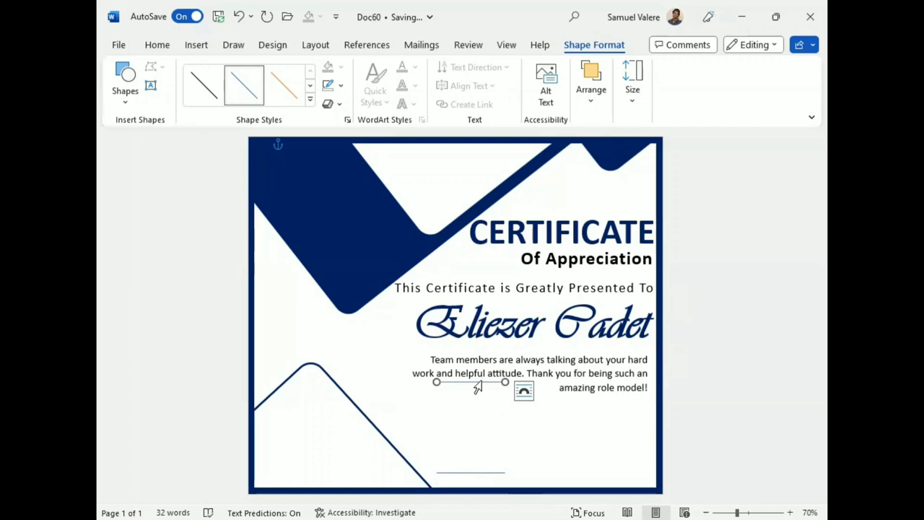
mouse_move(480, 387)
left_mouse_down()
mouse_move(578, 469)
mouse_move(626, 473)
left_mouse_up()
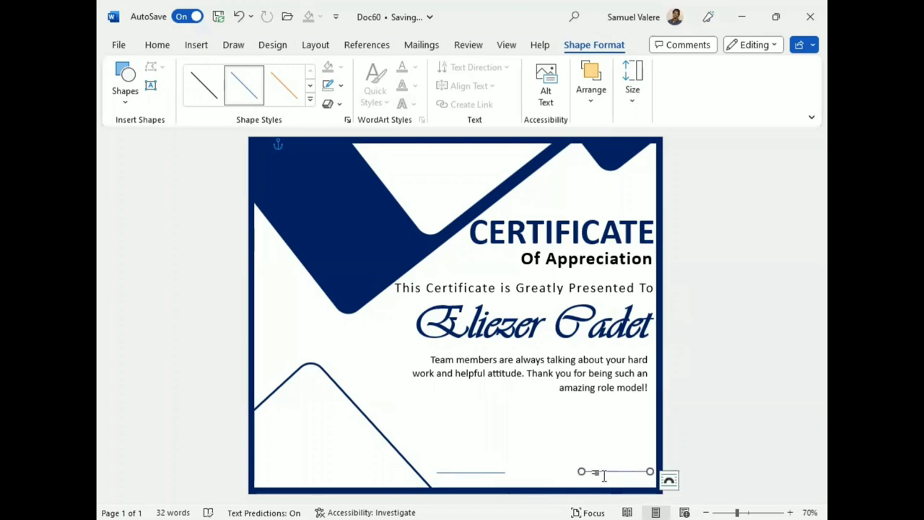
left_click(475, 473)
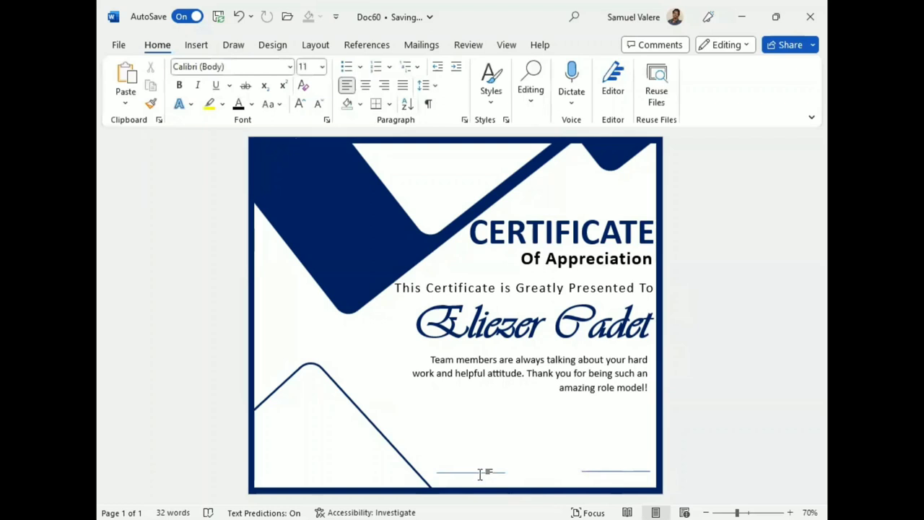
Colour both signature lines black and draw a small text box above the left one
left_click(479, 472)
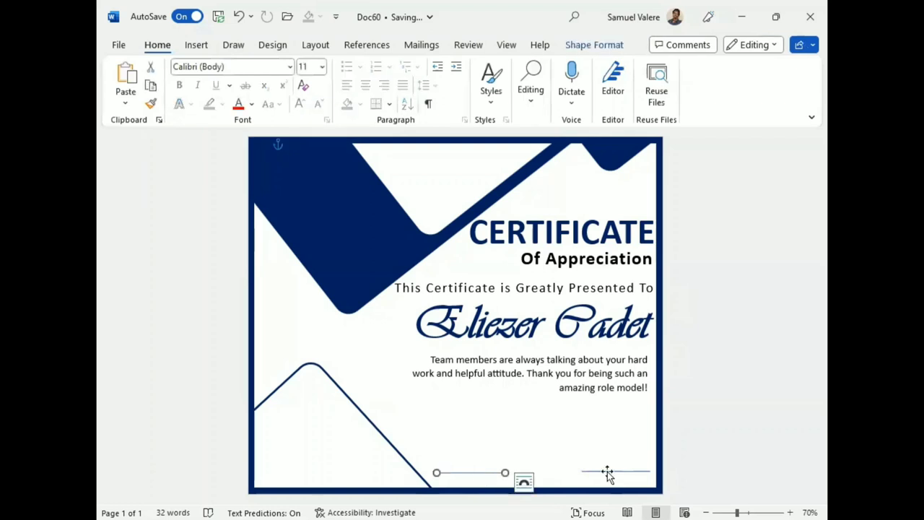
left_click(607, 471, "shift")
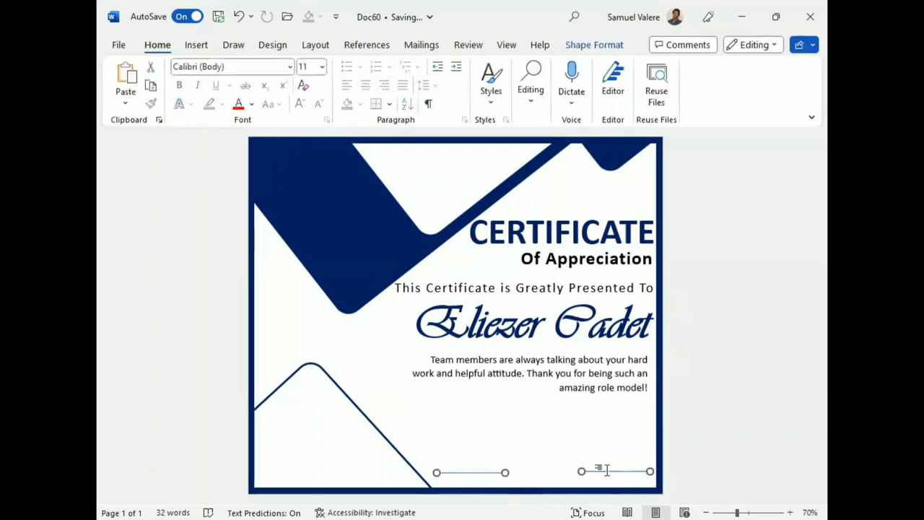
left_click(570, 46)
left_click(340, 85)
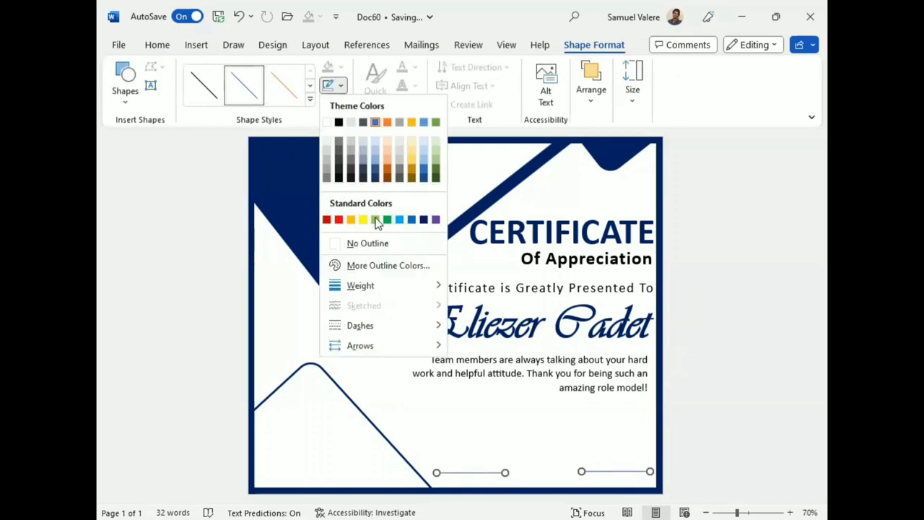
left_click(339, 123)
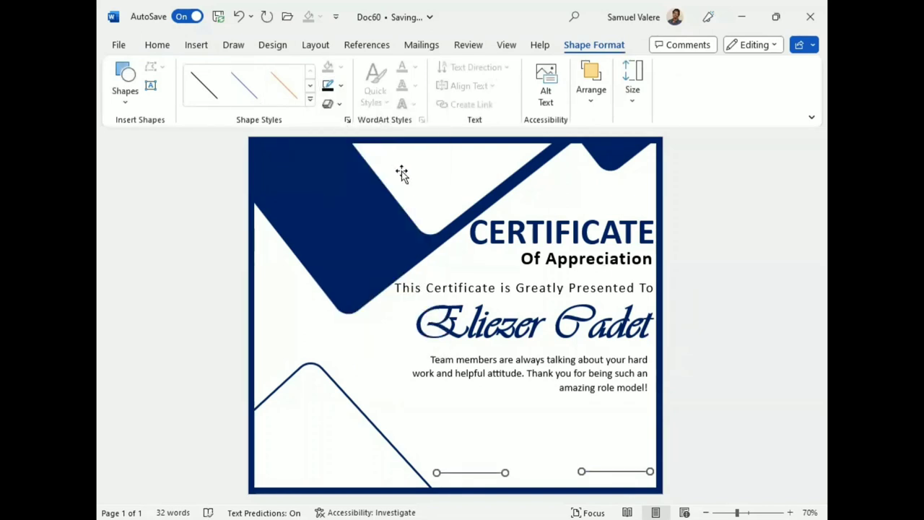
left_click(151, 85)
mouse_move(410, 411)
left_mouse_down()
mouse_move(460, 432)
mouse_move(451, 428)
left_mouse_up()
Type 'Date' in the small text box, centred at 12 pt
left_click(509, 419)
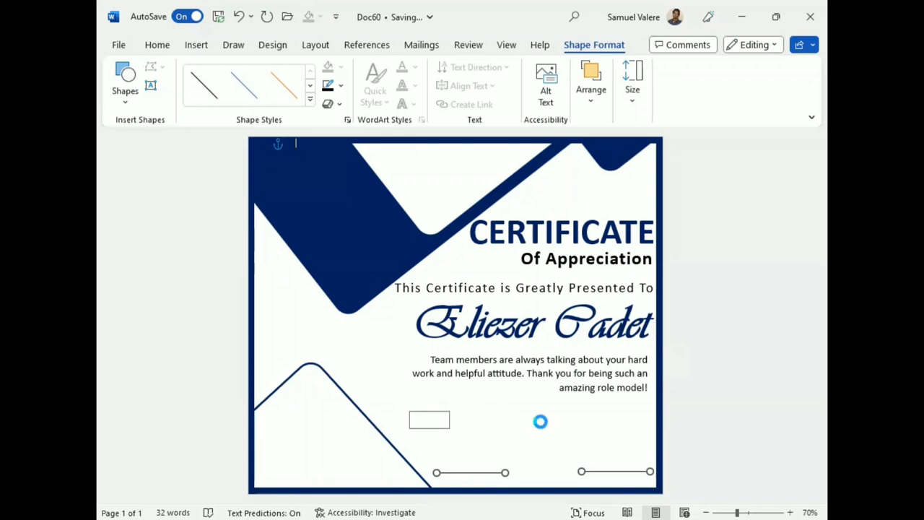
left_click(424, 422)
type("Date")
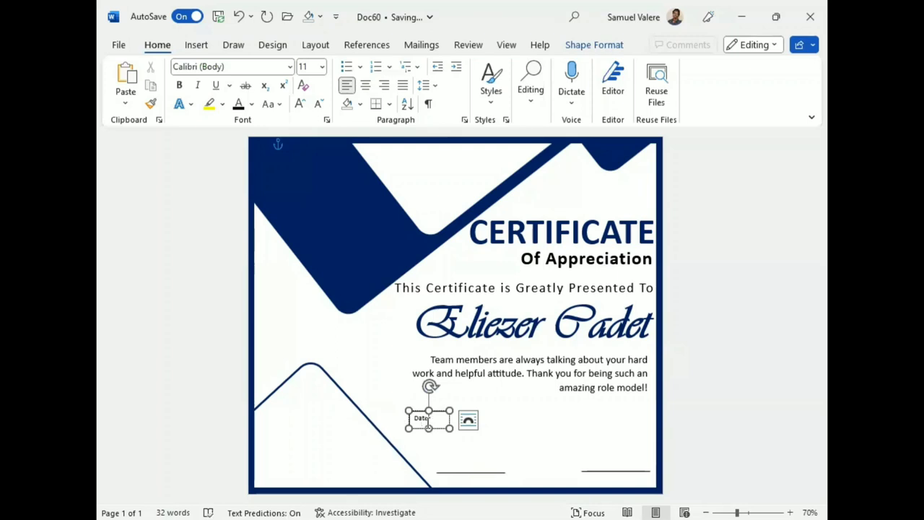
double_click(421, 418)
left_click(365, 85)
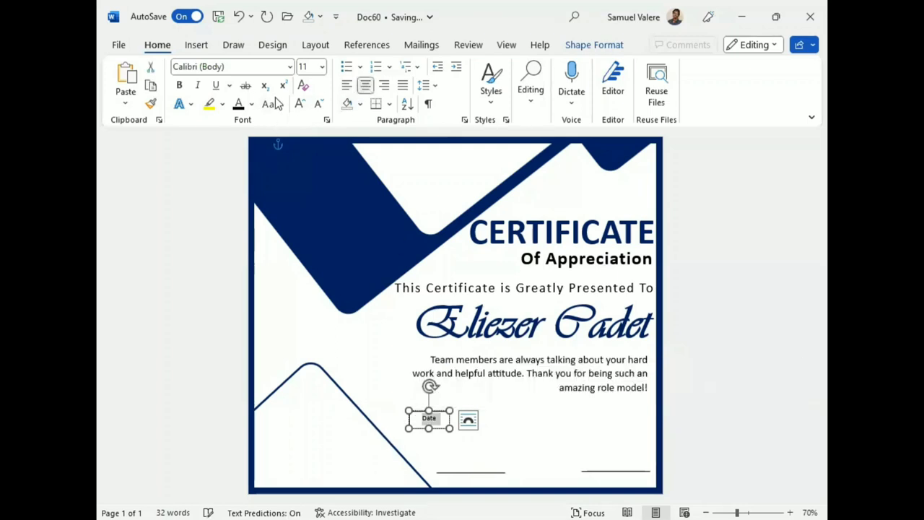
left_click(300, 104)
Set the Date box to No Fill and No Outline
left_click(577, 45)
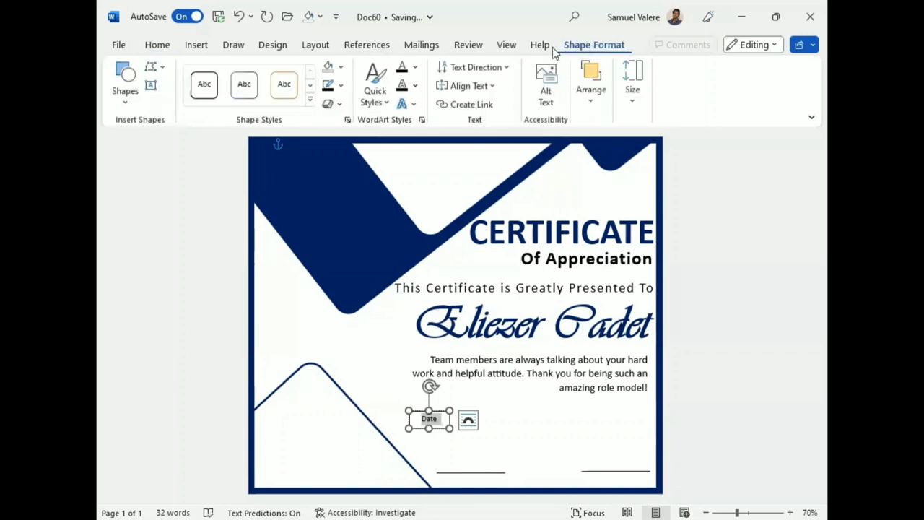
left_click(341, 69)
left_click(336, 226)
left_click(341, 85)
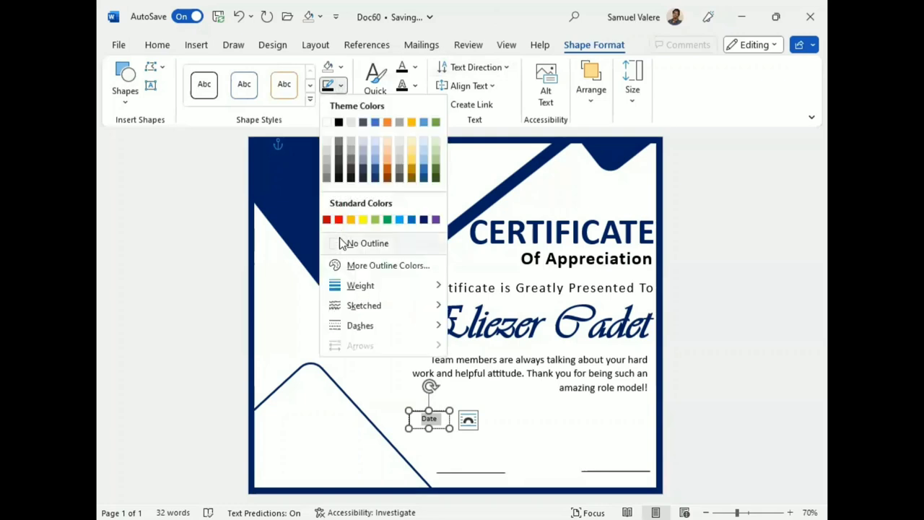
left_click(343, 243)
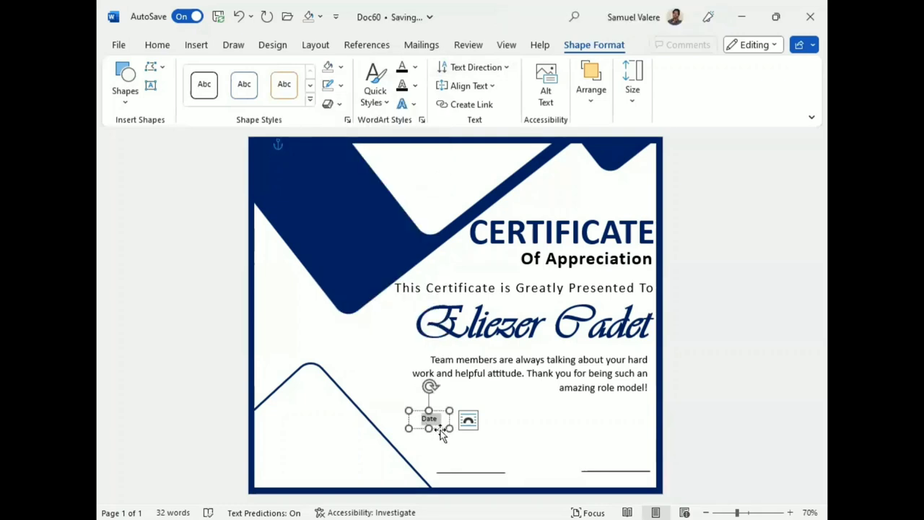
Place Date under the left line and a copy reading 'Signature' under the right line
mouse_move(442, 431)
left_mouse_down()
mouse_move(487, 477)
mouse_move(477, 490)
left_mouse_up()
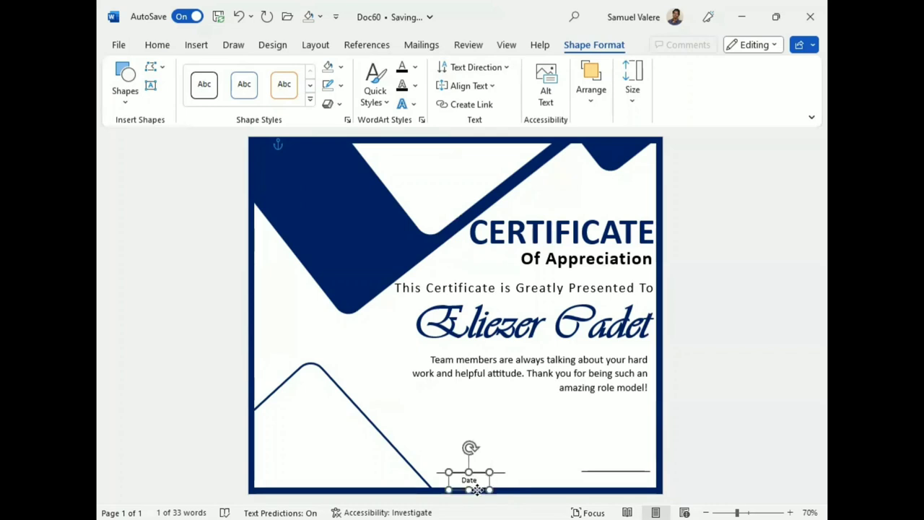
mouse_move(476, 491)
left_mouse_down()
mouse_move(478, 399)
mouse_move(627, 490)
left_mouse_up()
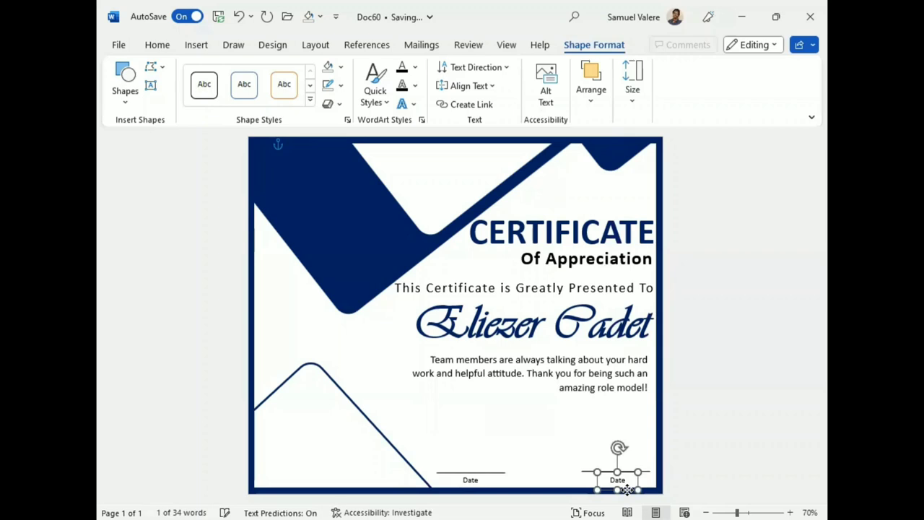
left_click_drag(627, 490, 626, 491)
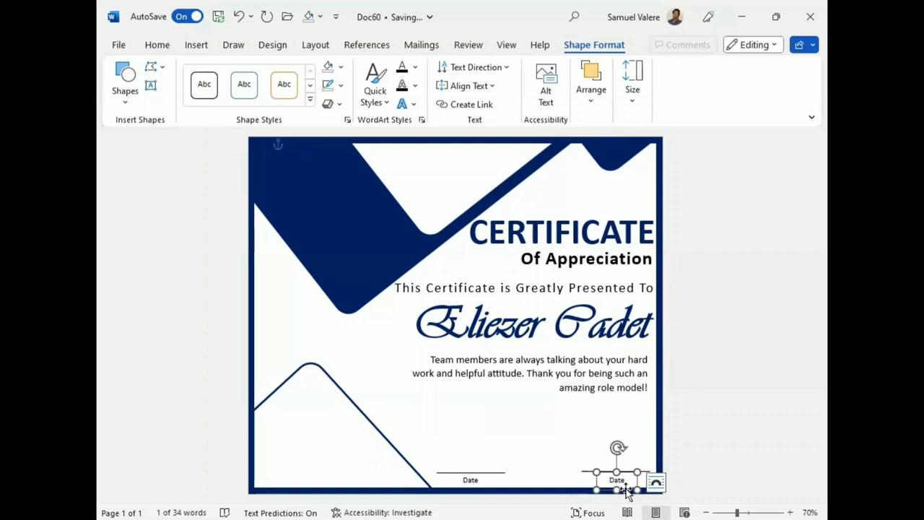
right_click(619, 482)
type("Sig")
type("natur")
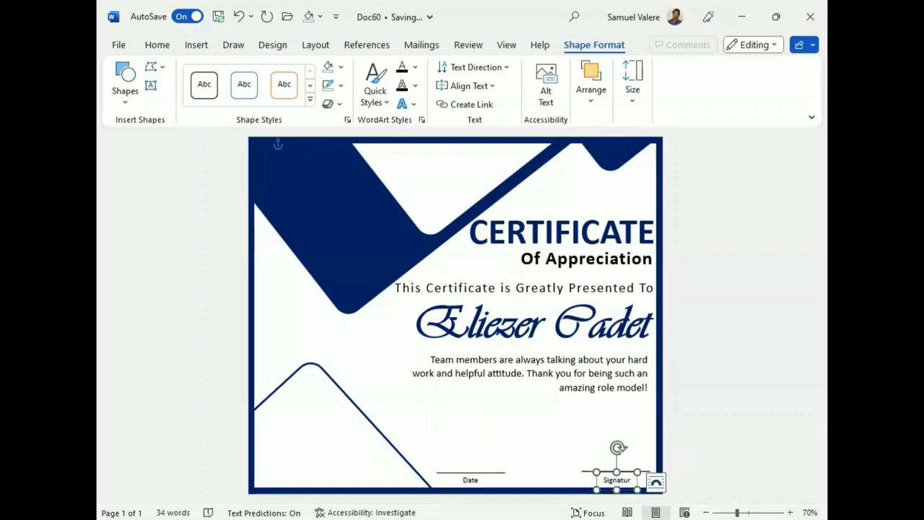
type("e")
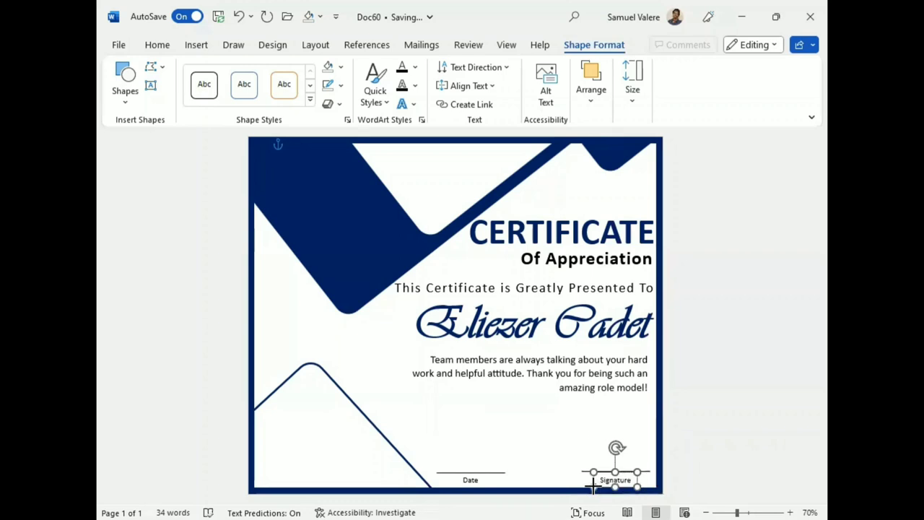
left_click(592, 488)
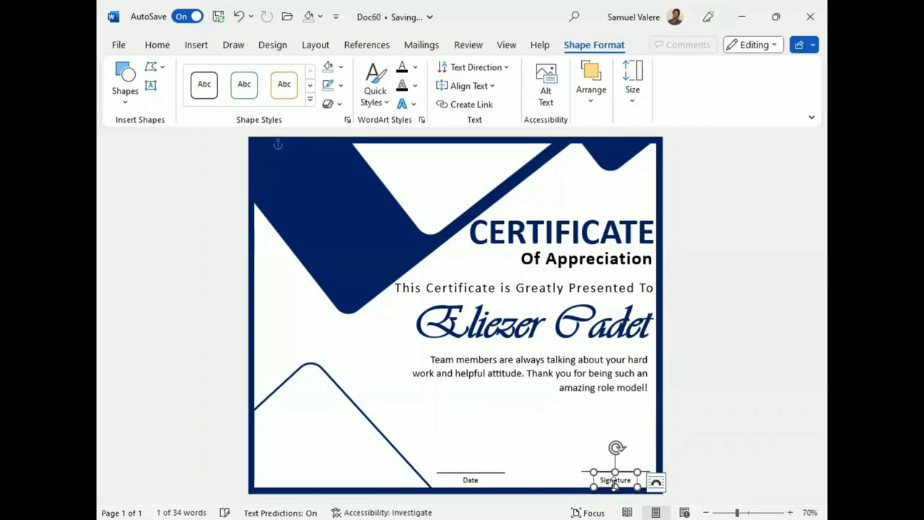
Move the message block and the recipient name box lower on the page
left_click(581, 405)
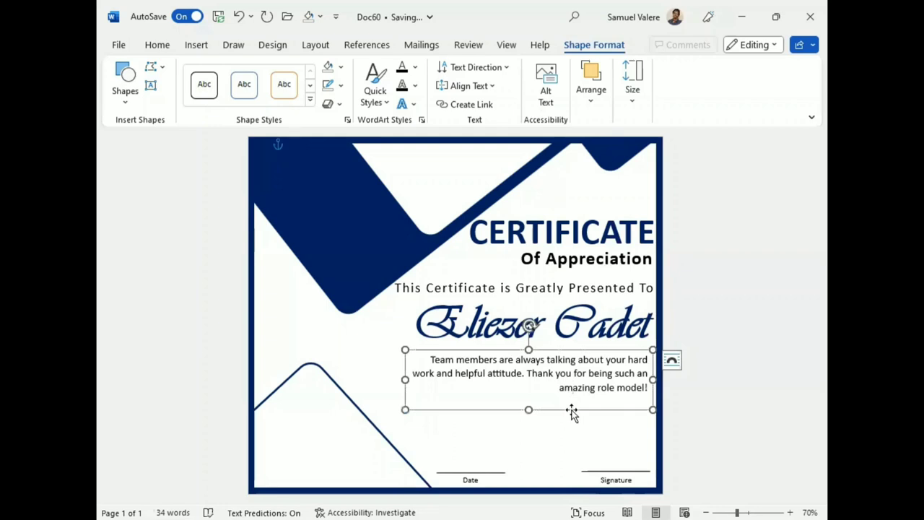
left_click_drag(574, 410, 569, 440)
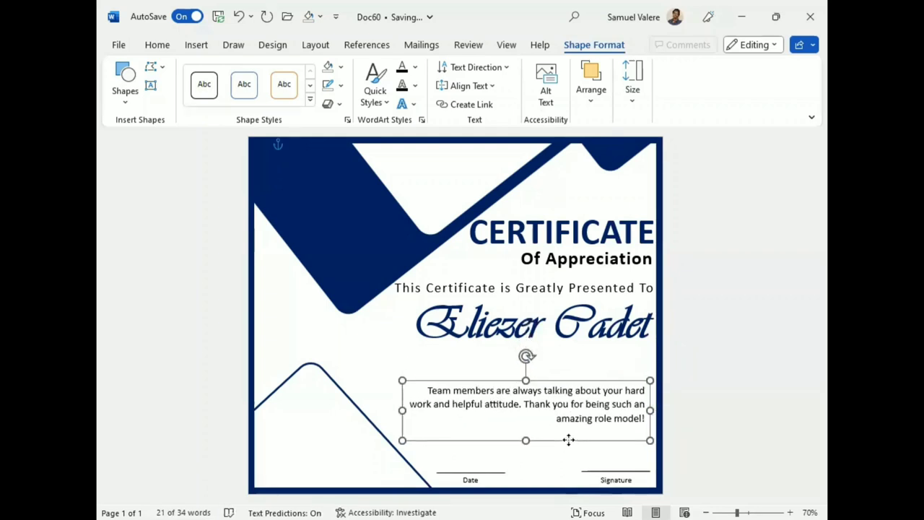
left_click(560, 321)
left_click_drag(578, 350, 565, 375)
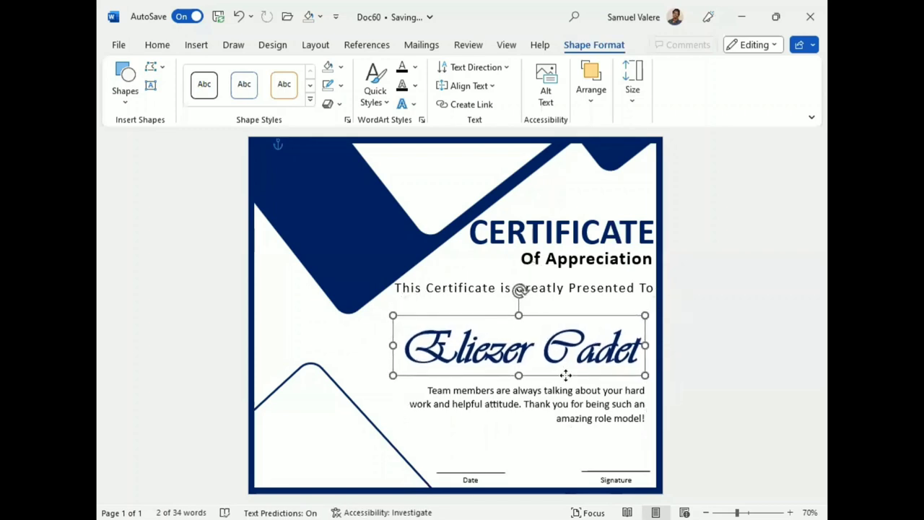
left_click_drag(565, 375, 569, 376)
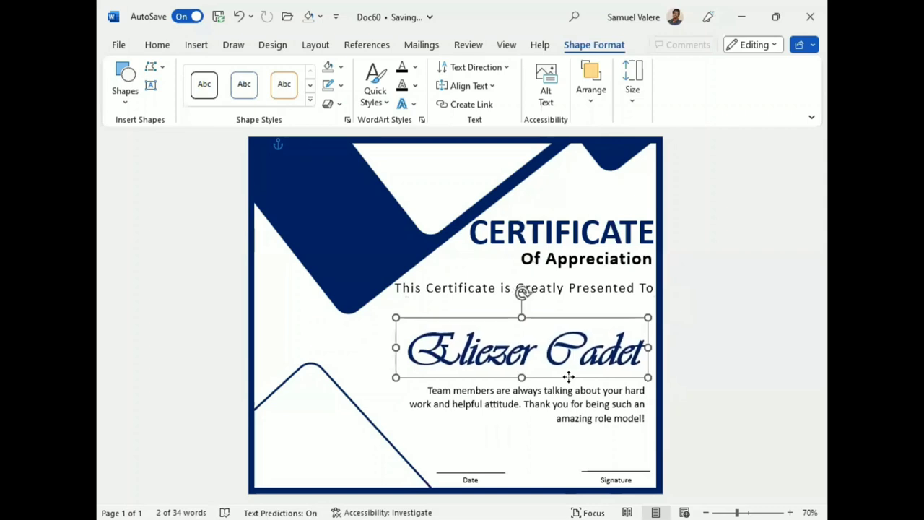
Shift the presentation line, CERTIFICATE title and Of Appreciation subtitle down and slightly left
left_click(560, 289)
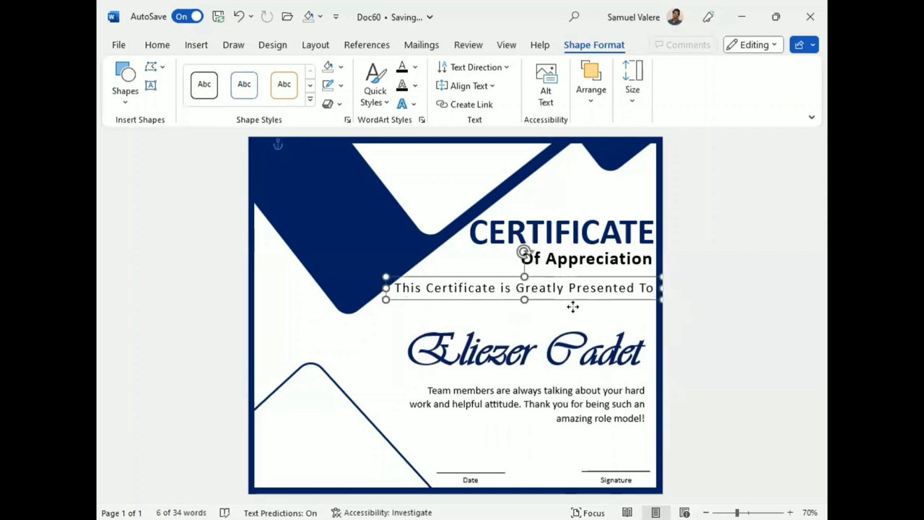
left_click_drag(573, 306, 566, 328)
left_click(586, 262)
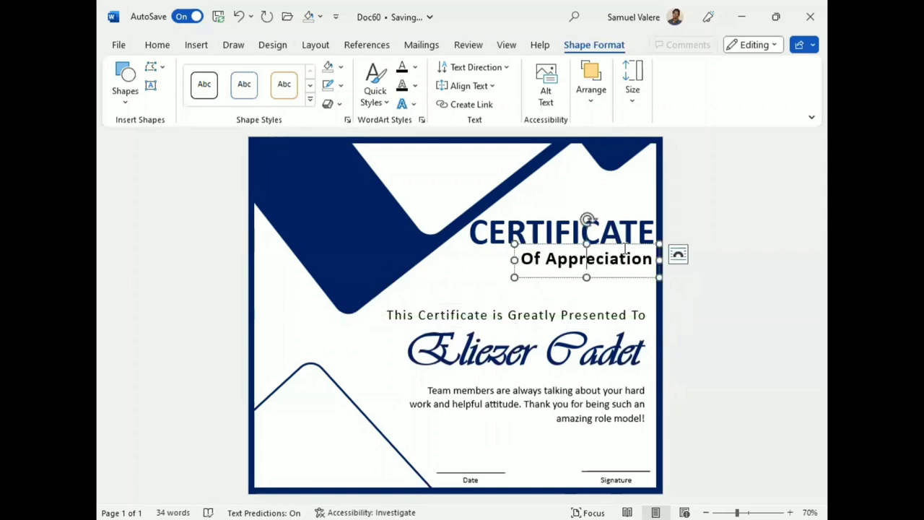
left_click(624, 230, "shift")
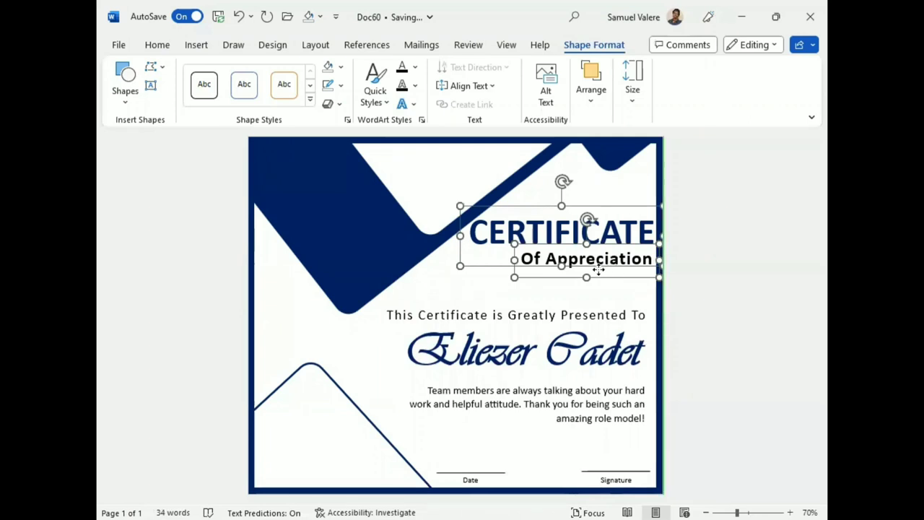
left_click_drag(611, 267, 597, 275)
left_click_drag(598, 275, 598, 278)
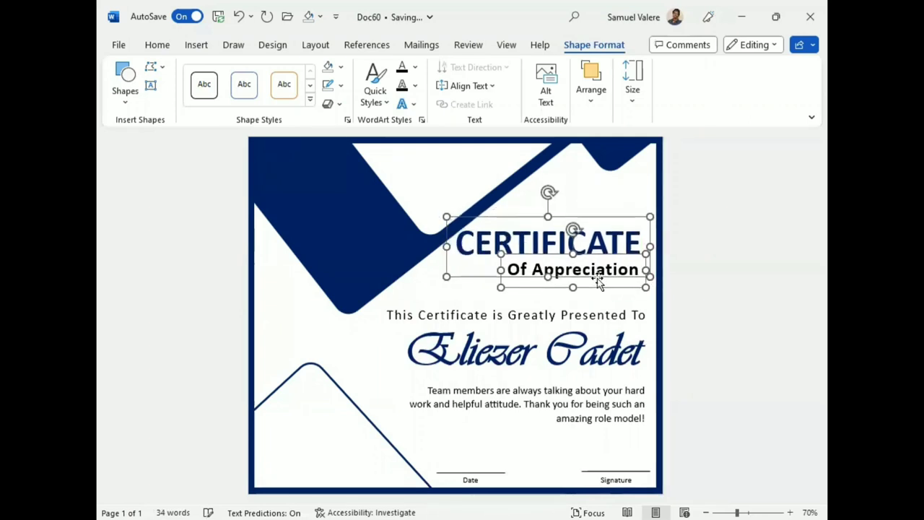
Add a Company Name text box in the top area, bold and enlarged, widened to one line
left_click(152, 87)
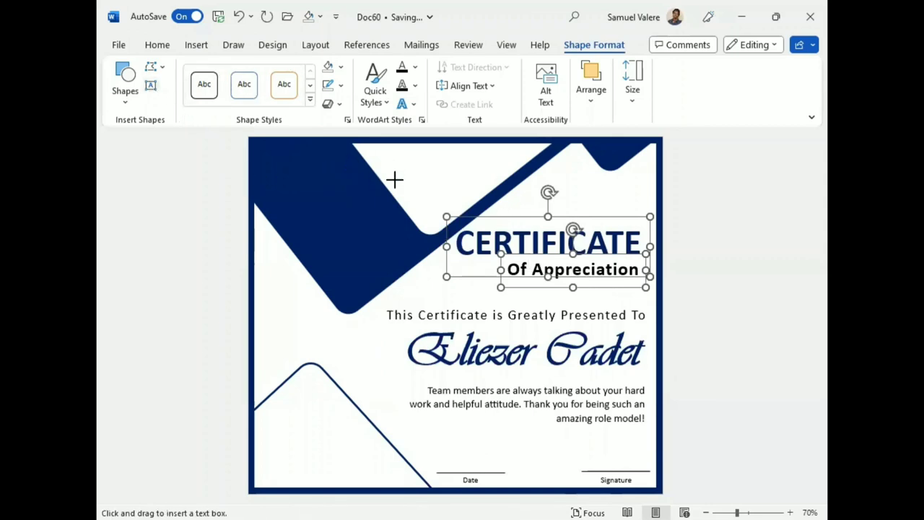
left_click_drag(394, 179, 464, 200)
type("Company Name")
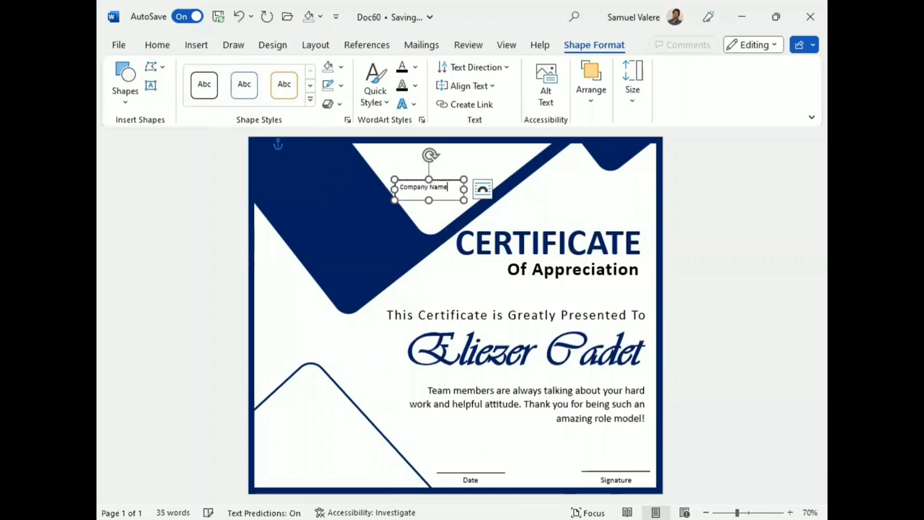
double_click(434, 188)
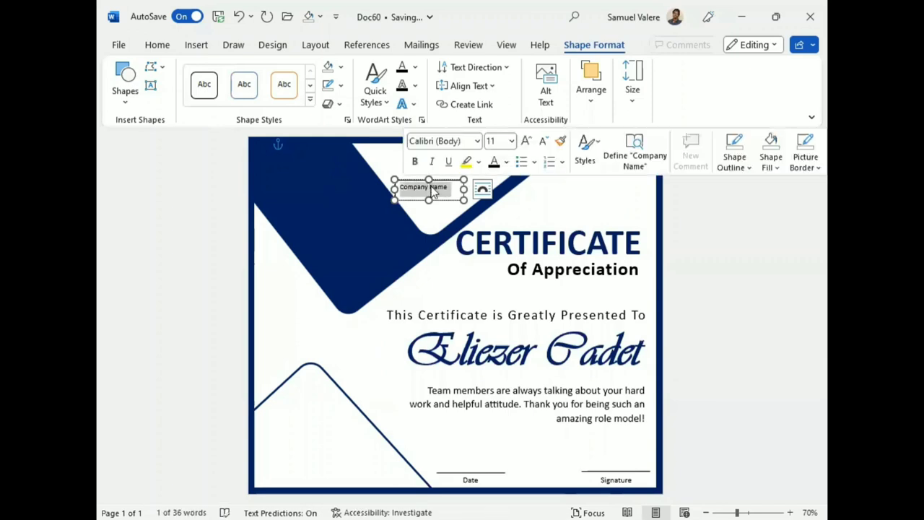
key("ctrl+a")
left_click(414, 161)
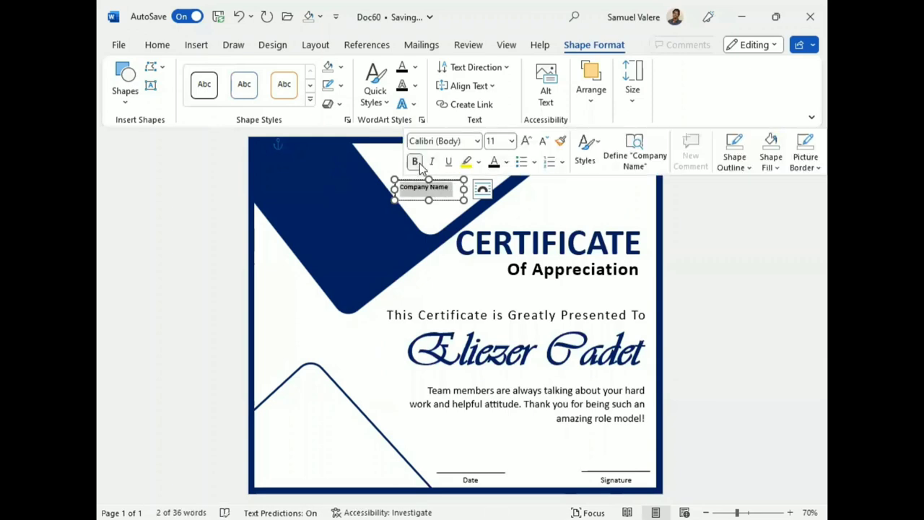
left_click(526, 141)
left_click(527, 141)
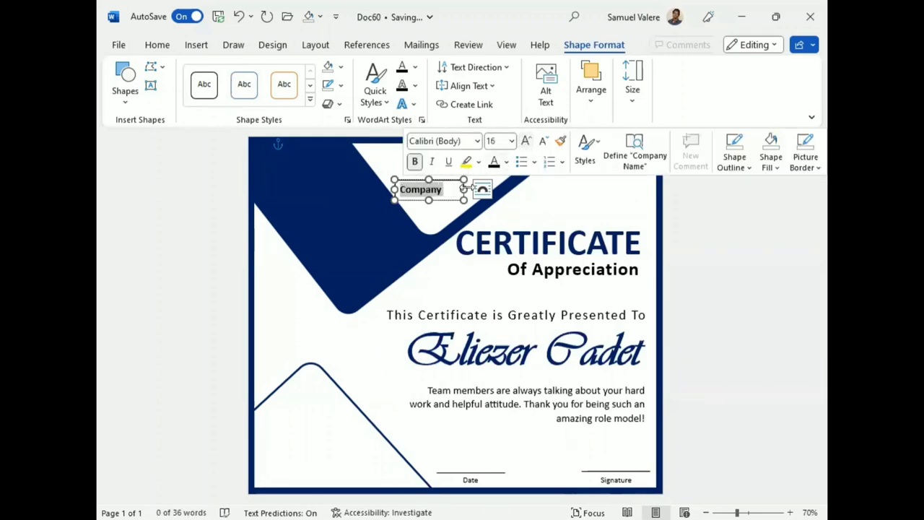
mouse_move(463, 189)
left_mouse_down()
mouse_move(480, 189)
mouse_move(453, 212)
left_mouse_up()
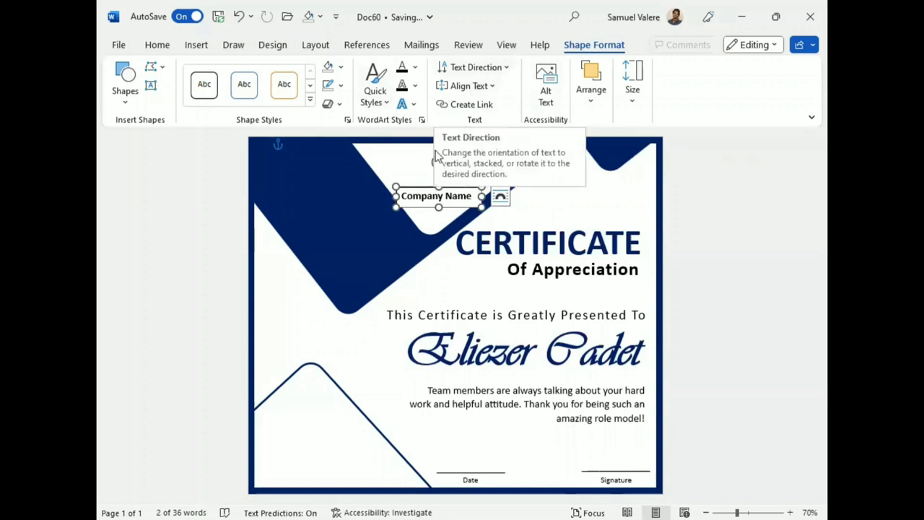
Give the Company Name box No Fill and No Outline, then nudge it into place
left_click(341, 72)
left_click(334, 225)
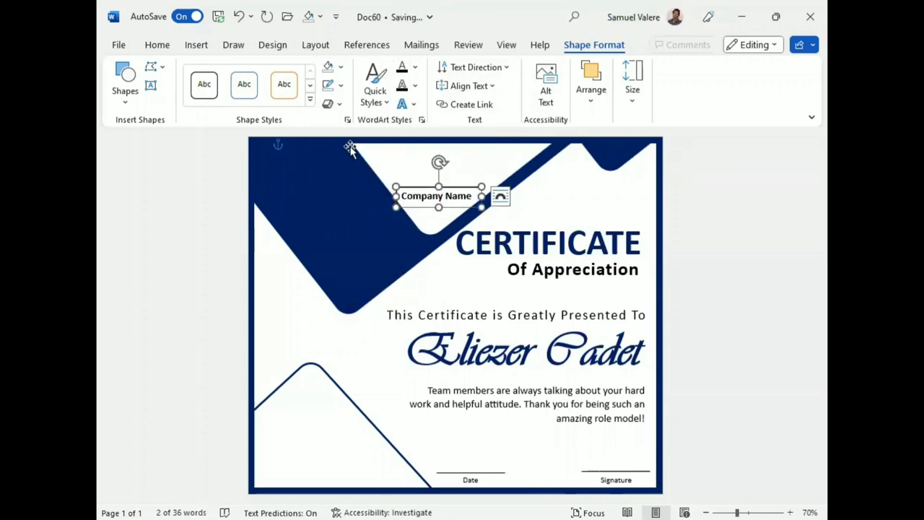
left_click(344, 88)
left_click(368, 243)
key("Down")
key("Down")
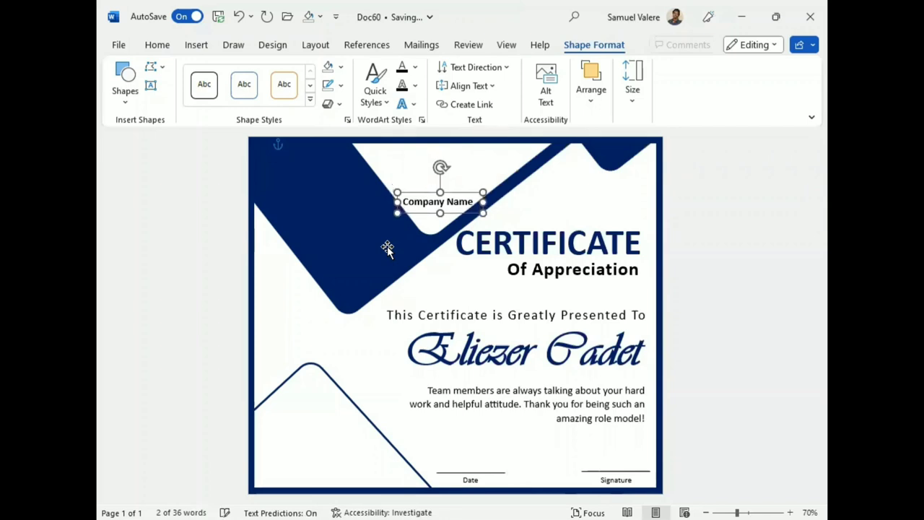
key("Up")
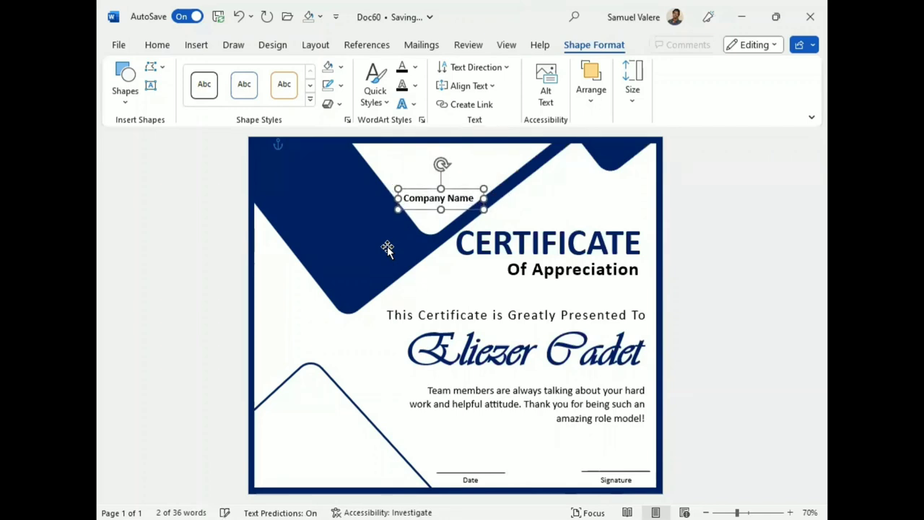
key("Left")
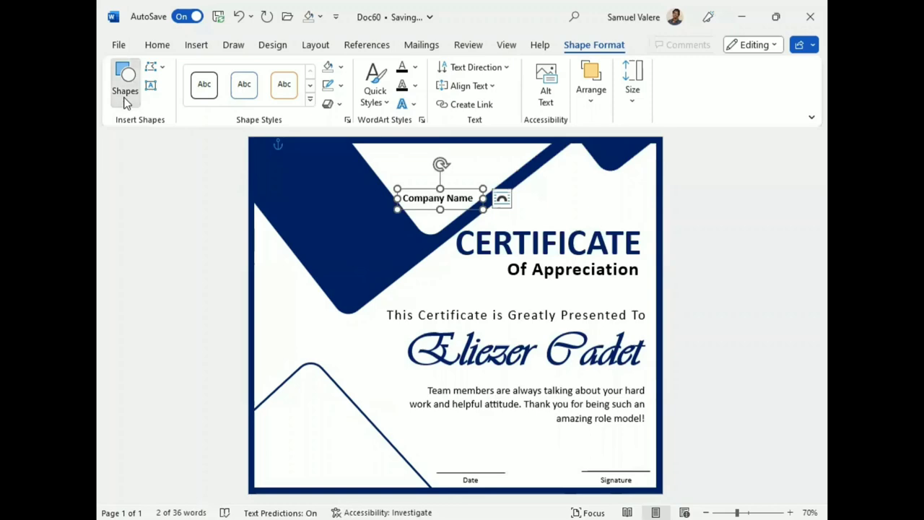
Draw a small chevron arrow shape just above Company Name
left_click(126, 102)
scroll(222, 220, "down", 1)
scroll(222, 220, "up", 1)
scroll(222, 220, "up", 2)
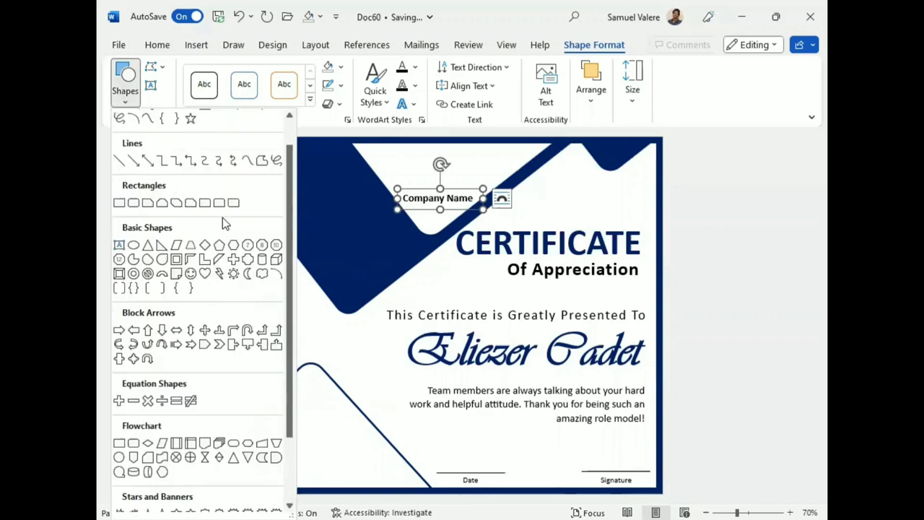
scroll(223, 217, "up", 1)
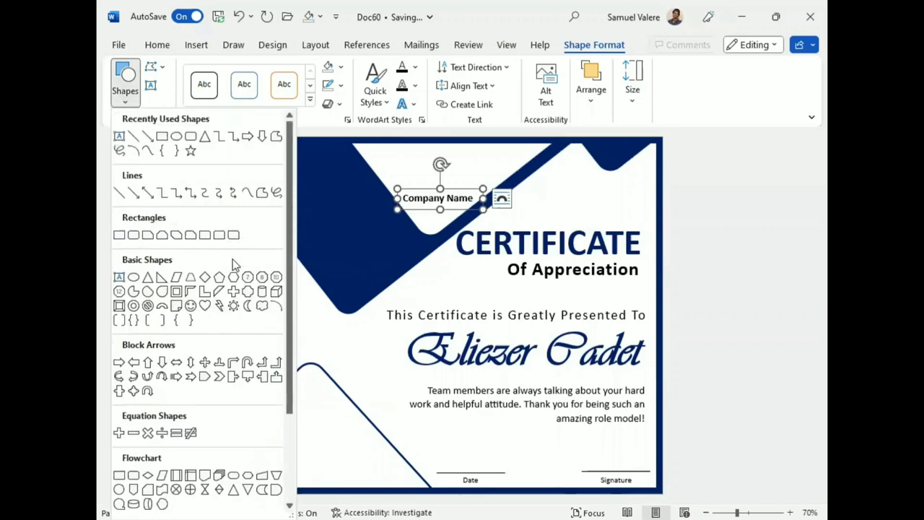
left_click(219, 376)
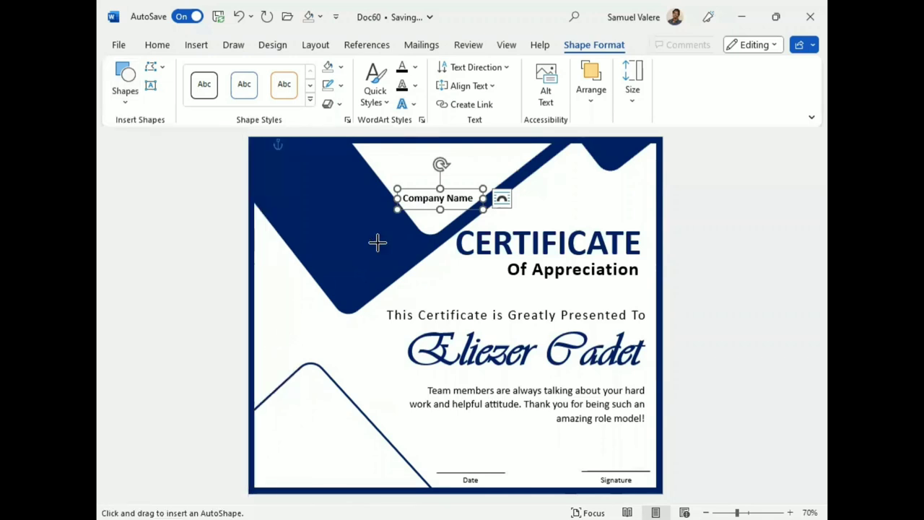
left_click_drag(408, 156, 421, 167)
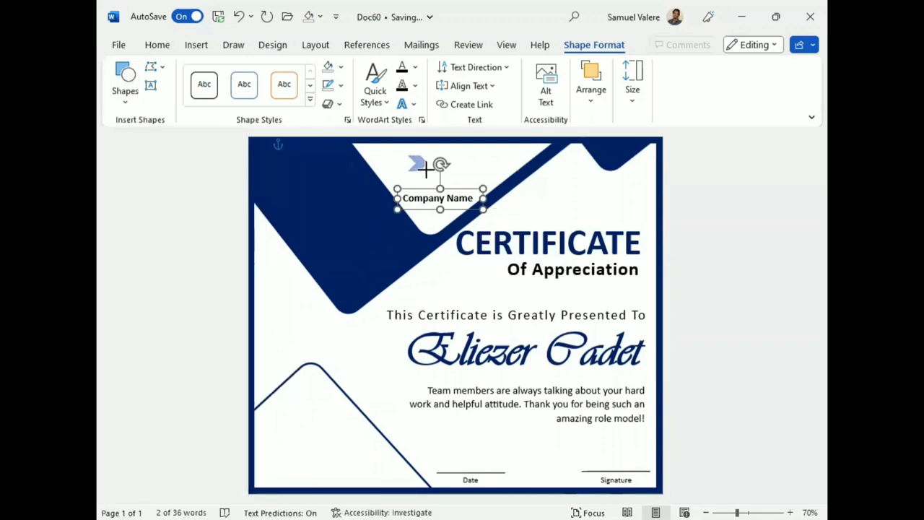
left_click_drag(424, 166, 425, 179)
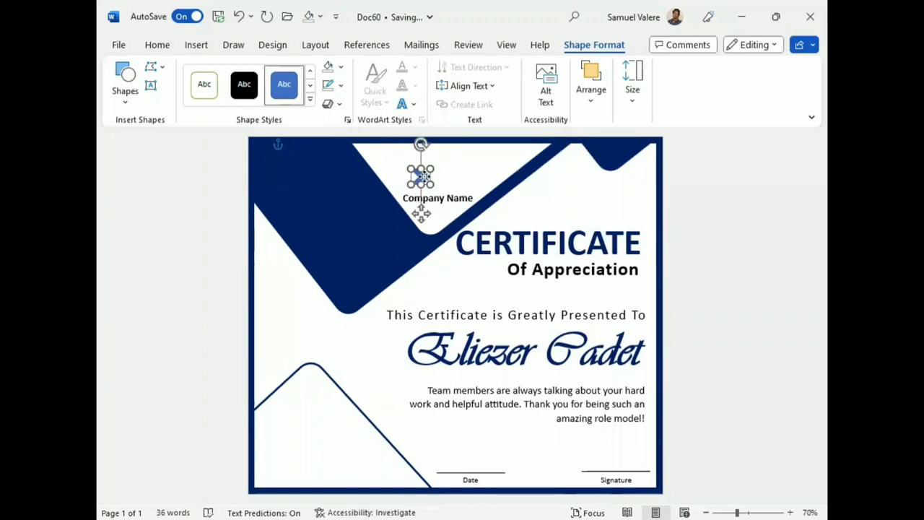
Remove the chevron's outline, fill it dark navy, and move it toward the page middle
left_click(341, 85)
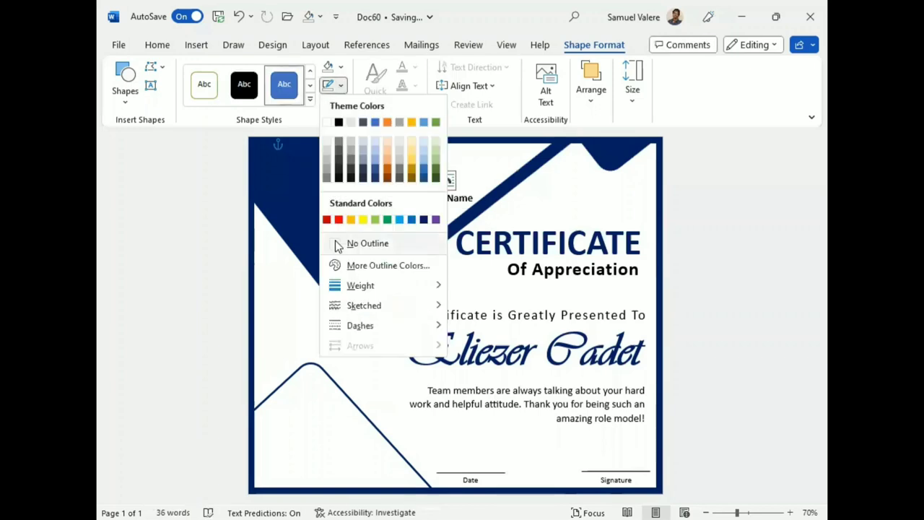
left_click(337, 244)
left_click(341, 67)
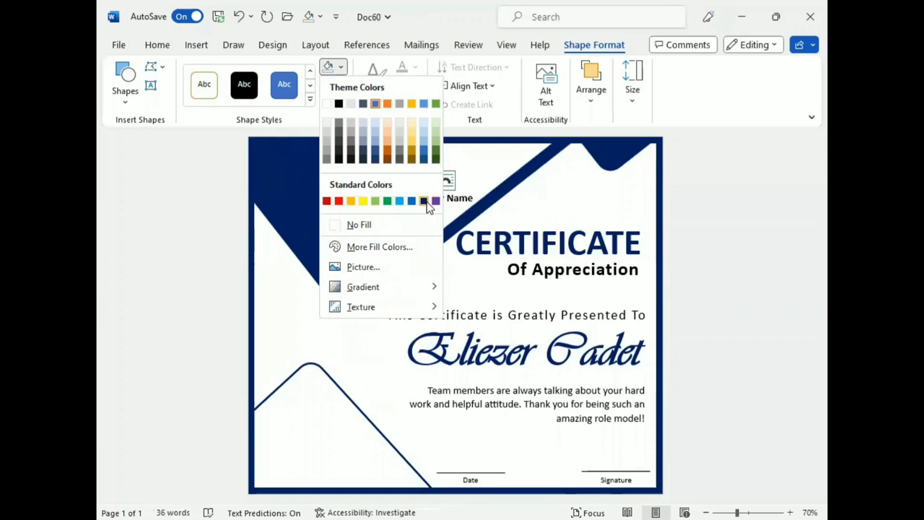
left_click(426, 200)
left_click(426, 200)
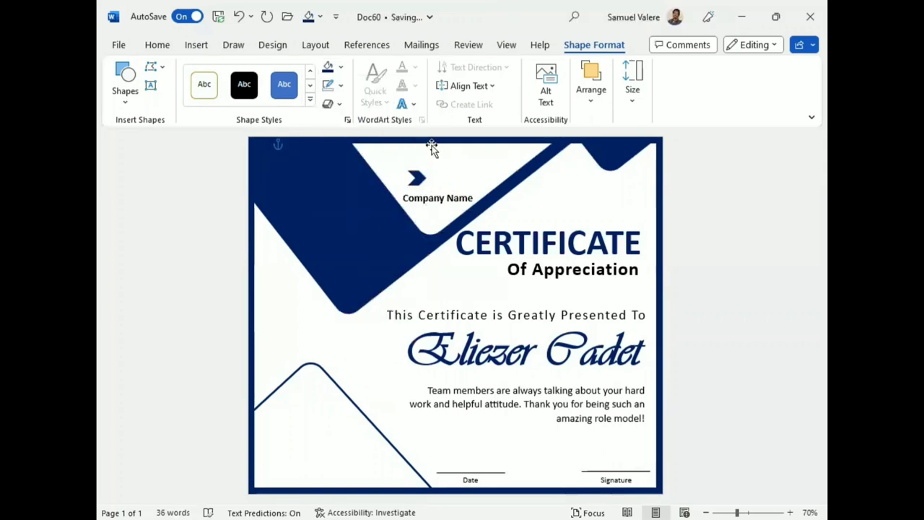
left_click_drag(418, 181, 428, 289)
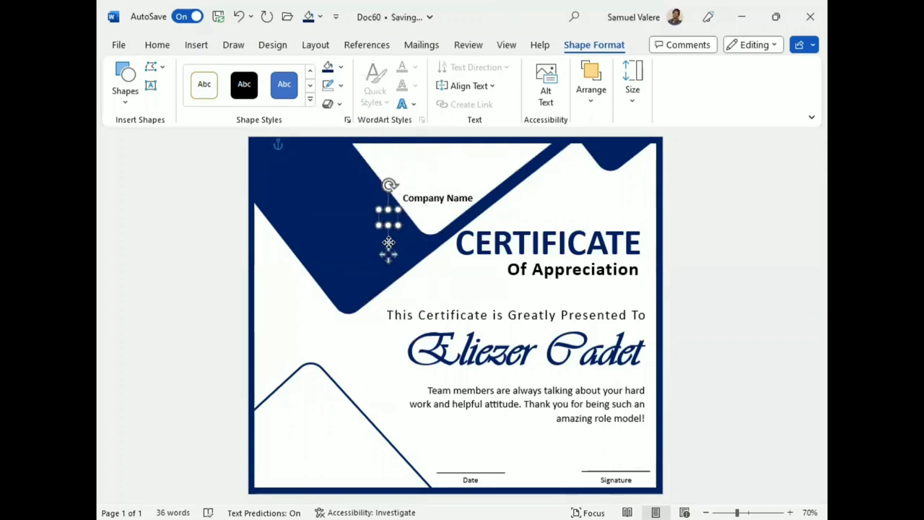
Arrange copies of the navy chevron above Company Name to form the star logo
key("ctrl+z")
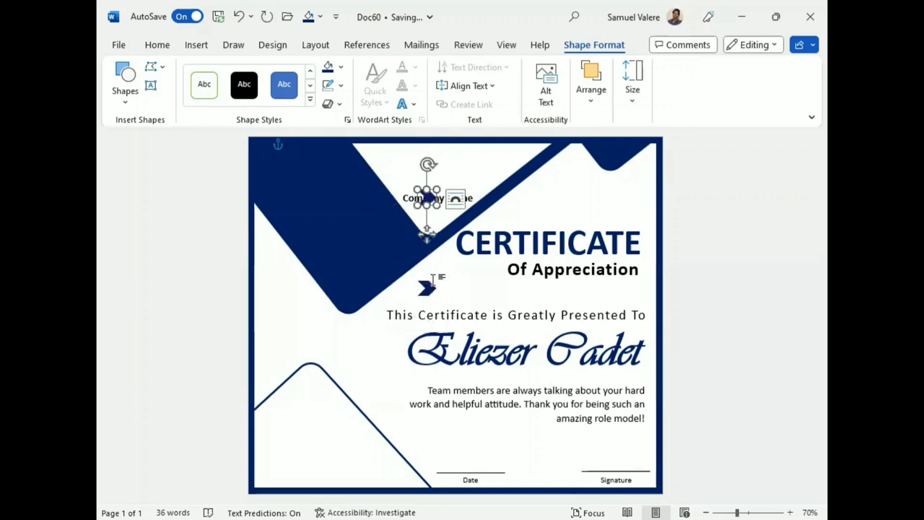
left_click_drag(446, 225, 460, 290)
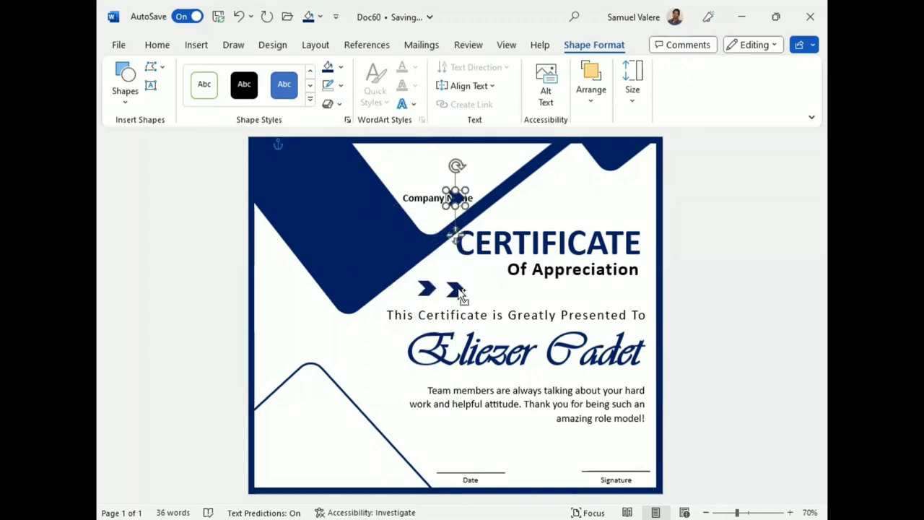
mouse_move(459, 202)
left_mouse_down()
mouse_move(418, 178)
mouse_move(455, 230)
mouse_move(447, 178)
left_mouse_up()
left_click(456, 197)
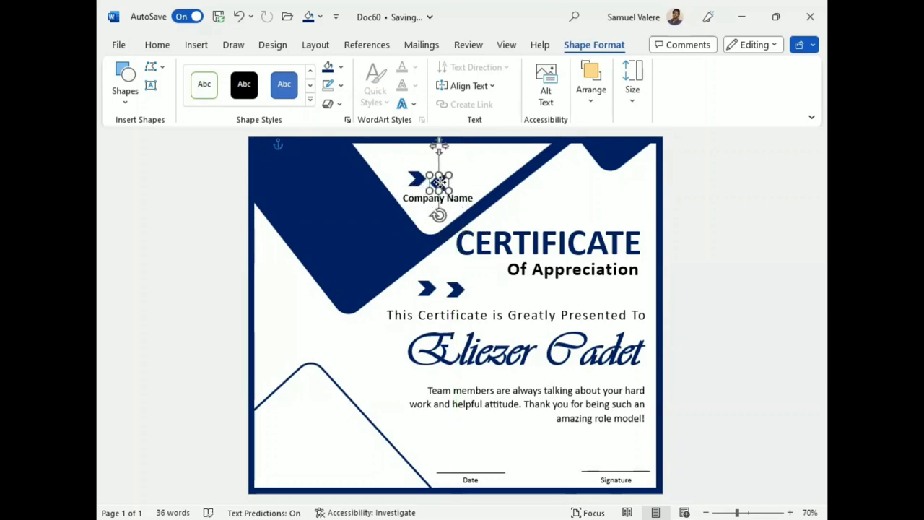
left_click_drag(448, 178, 423, 179)
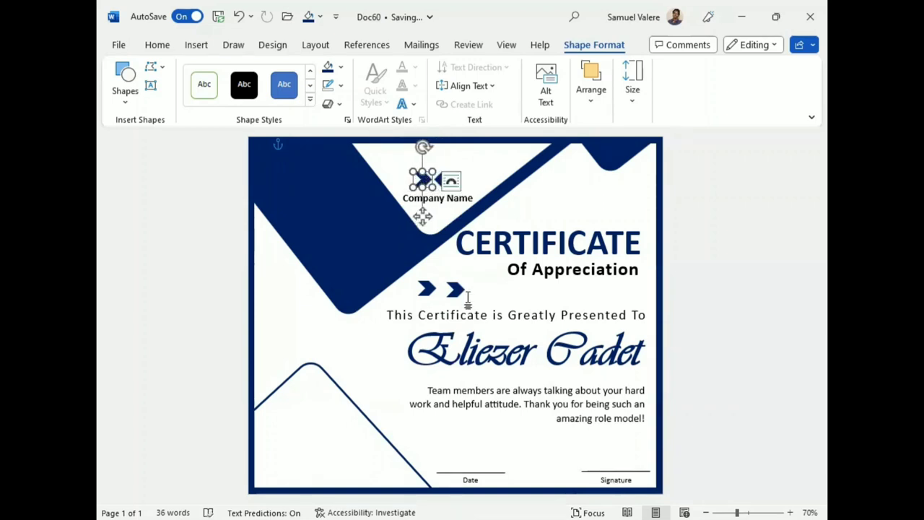
left_click(426, 289)
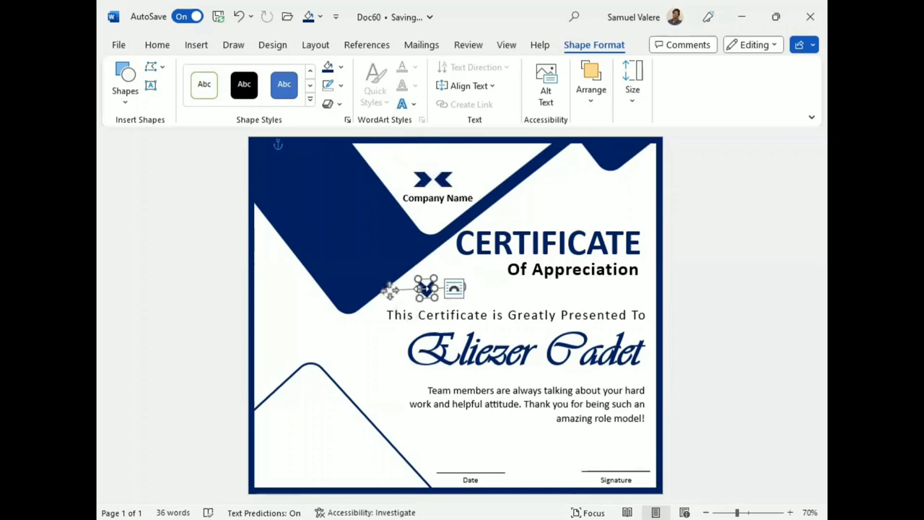
left_click_drag(426, 289, 431, 168)
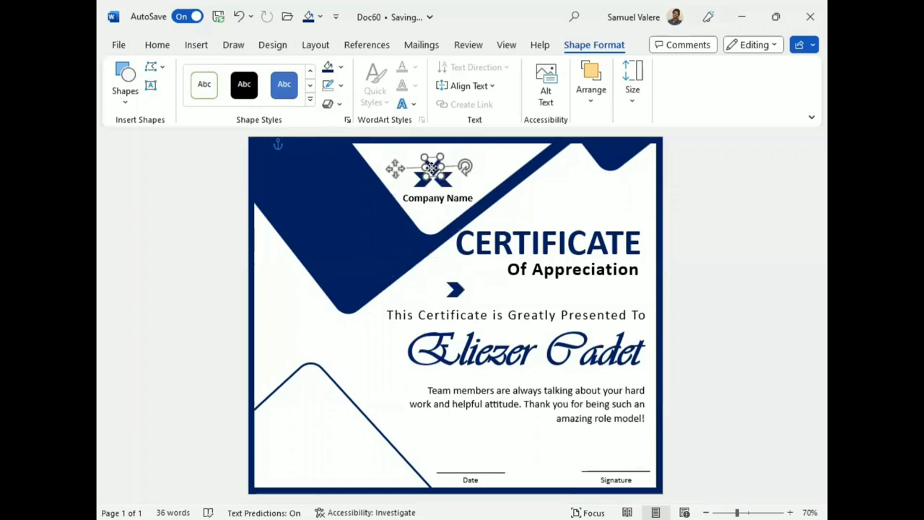
mouse_move(431, 168)
left_mouse_down()
mouse_move(455, 264)
mouse_move(424, 285)
mouse_move(433, 192)
mouse_move(472, 197)
left_mouse_up()
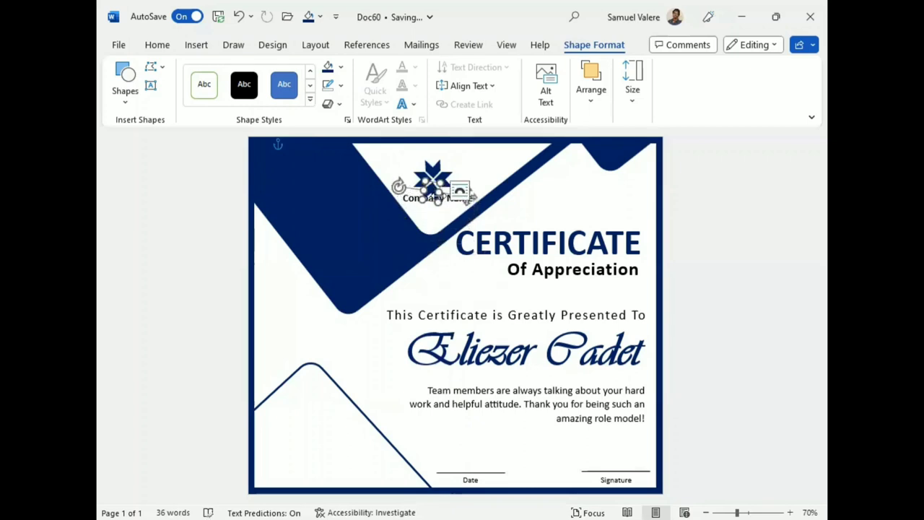
Undo the last chevron move, then select all logo pieces and shift them up slightly
key("ctrl+z")
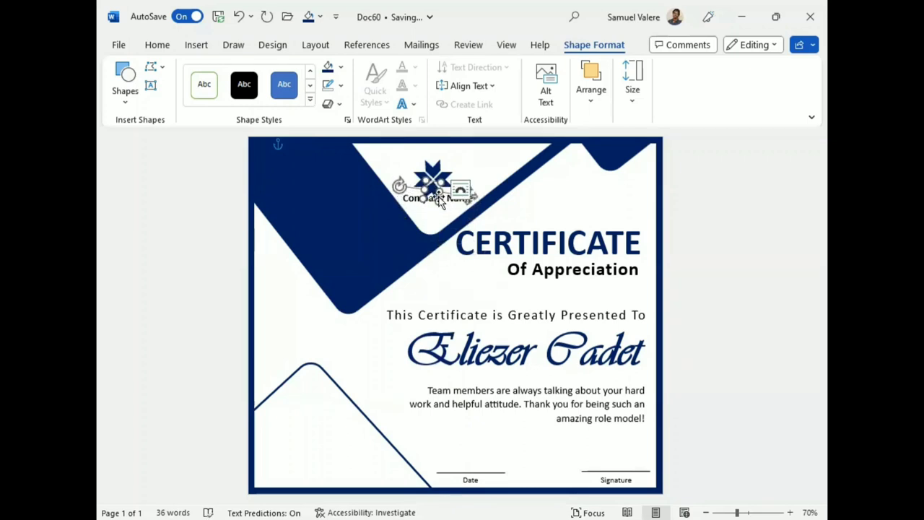
left_click(447, 176)
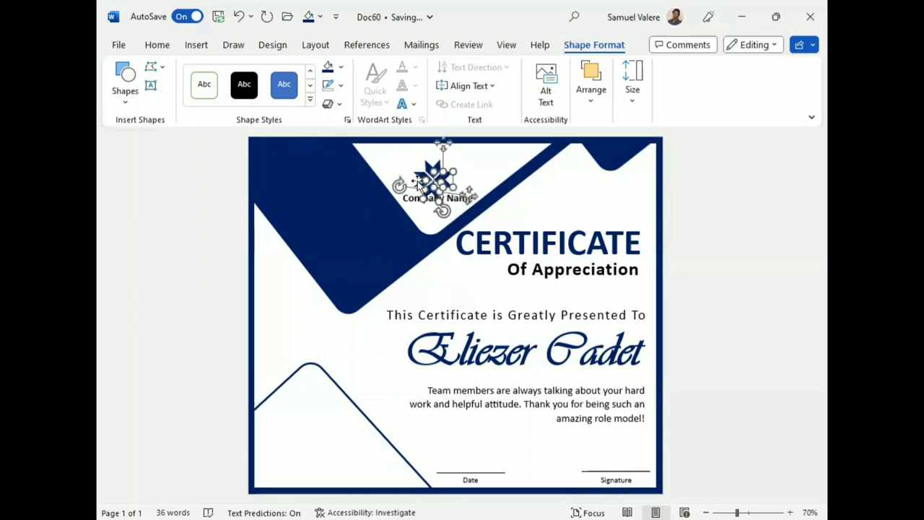
left_click(435, 167, "shift")
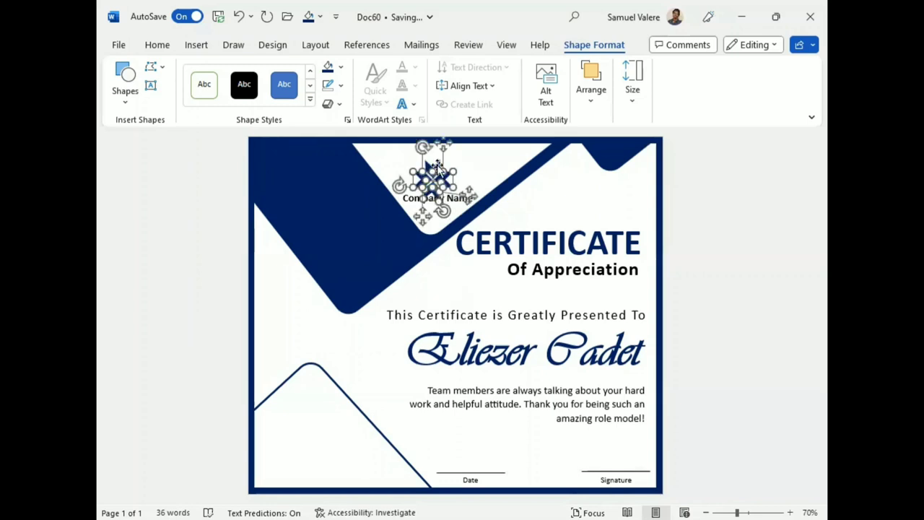
left_click(435, 167, "shift")
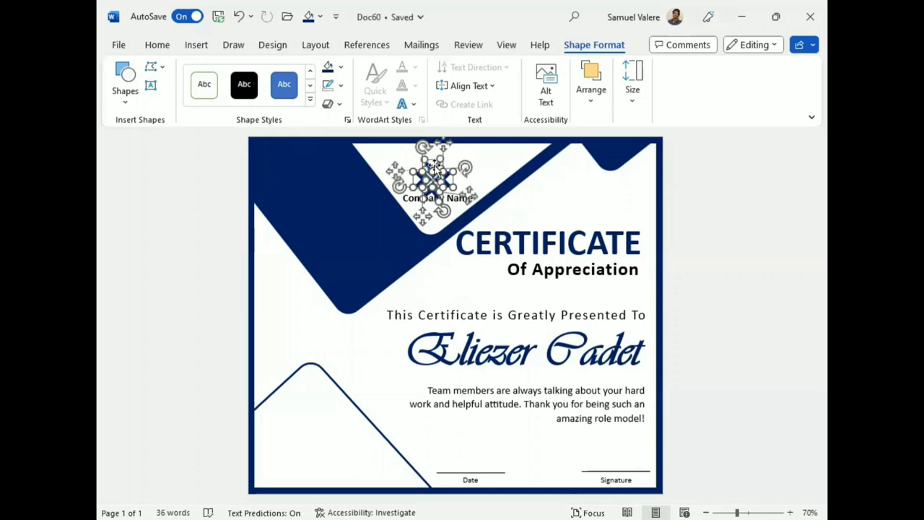
left_click_drag(433, 166, 431, 158)
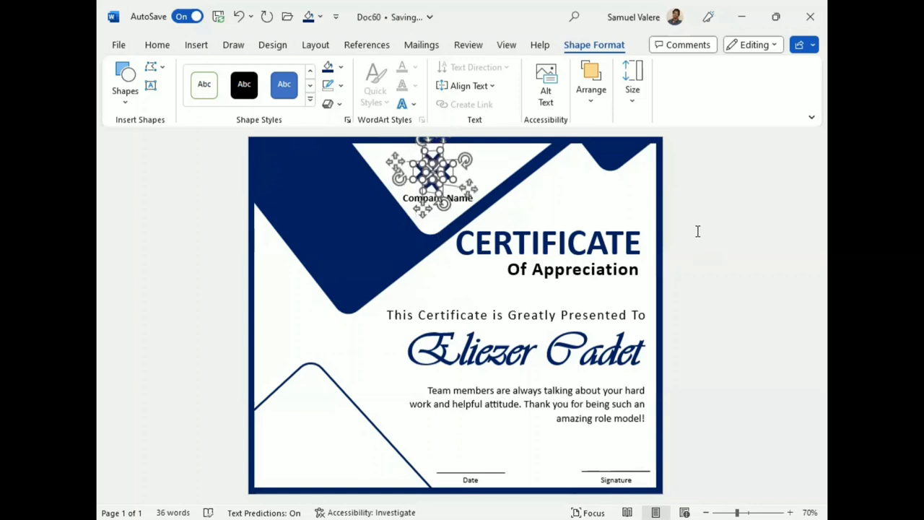
left_click(485, 175)
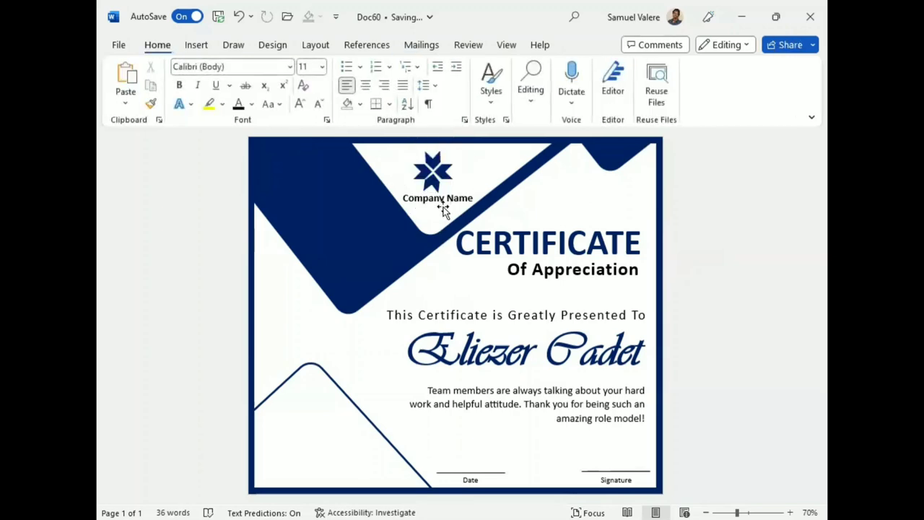